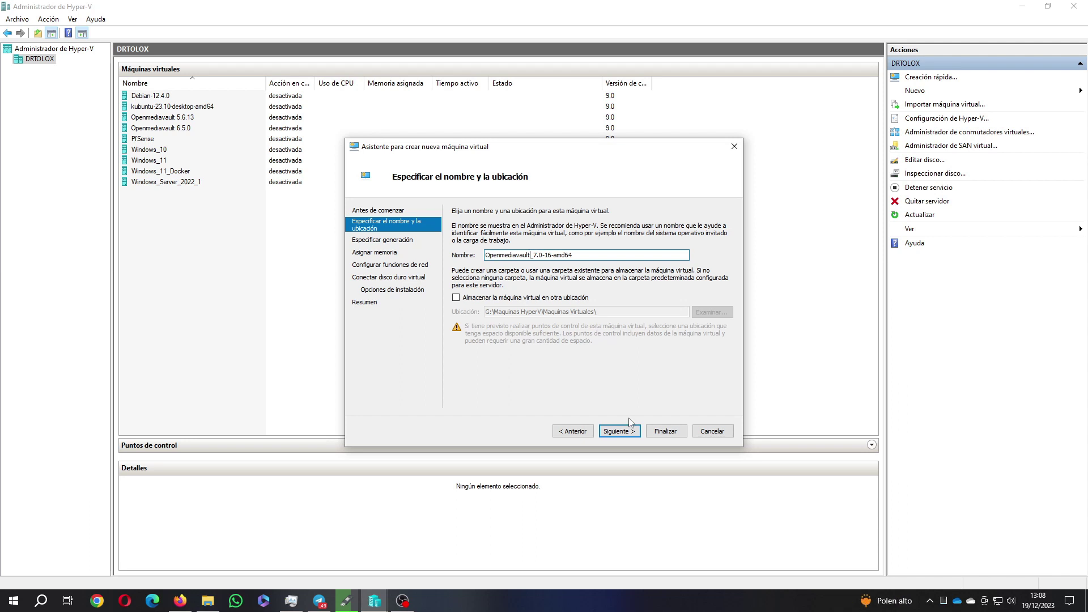
# Trim the new machine's name to 'Openmediavault 7.0-16'
pyautogui.press('Delete')
pyautogui.click(552, 256)
pyautogui.press('Delete')
pyautogui.press('Delete')
pyautogui.press('Delete')
pyautogui.press('Delete')
pyautogui.click(622, 436)
# Choose Generation 2, static 1024 MB memory, and the Conmutador Externo network connection
pyautogui.click(477, 259)
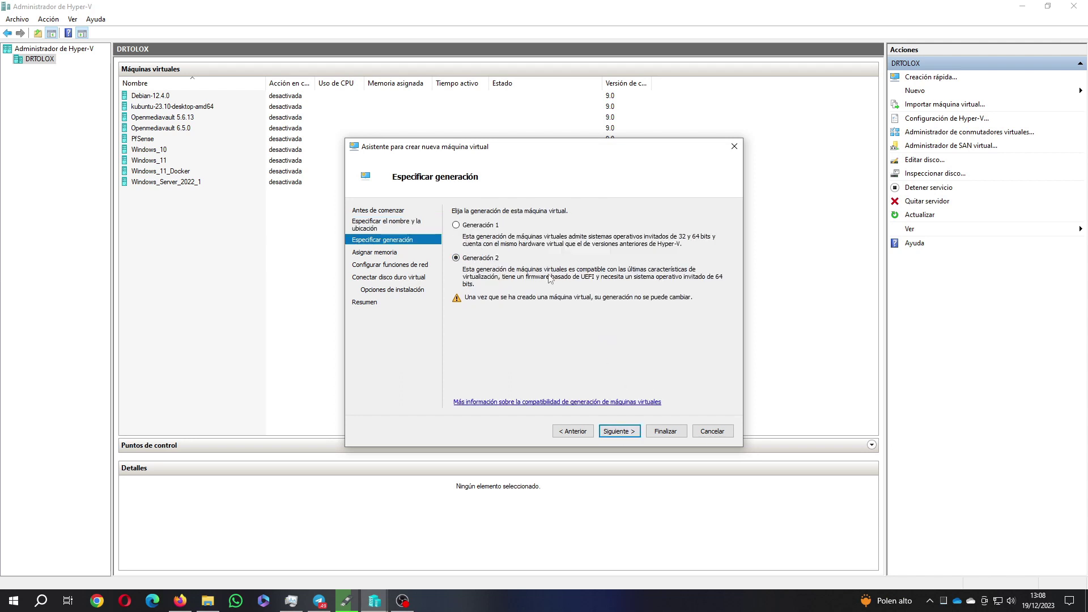
pyautogui.click(629, 433)
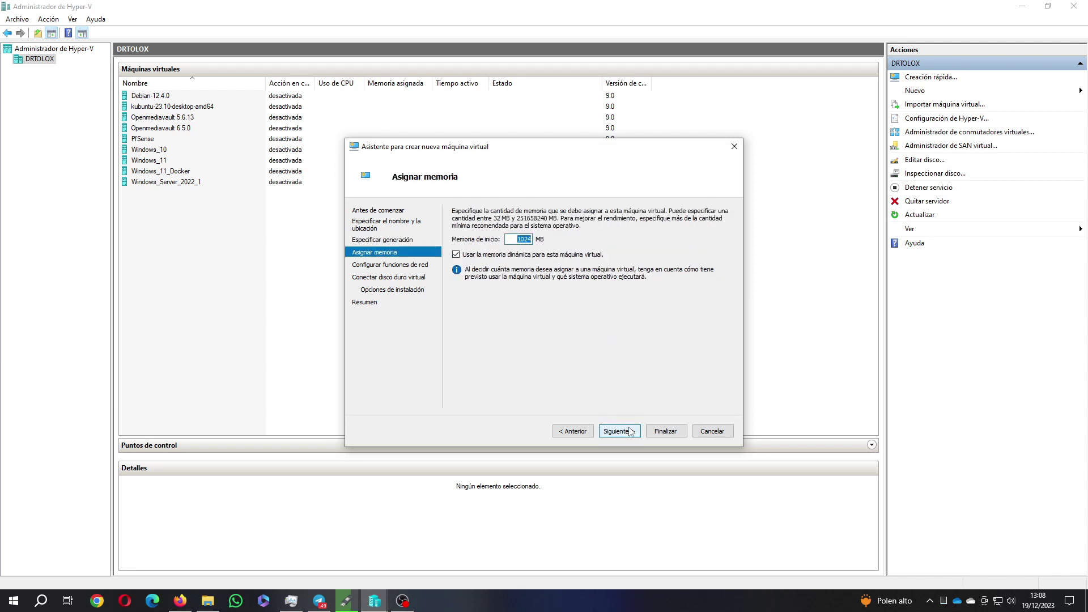
pyautogui.click(569, 255)
pyautogui.click(624, 434)
pyautogui.click(548, 235)
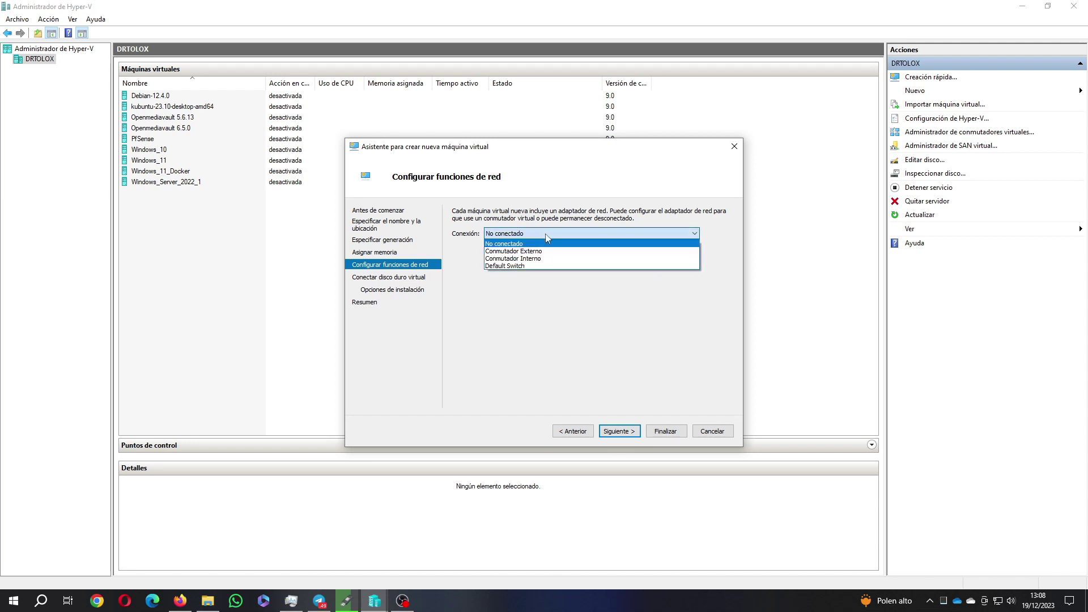
pyautogui.click(544, 253)
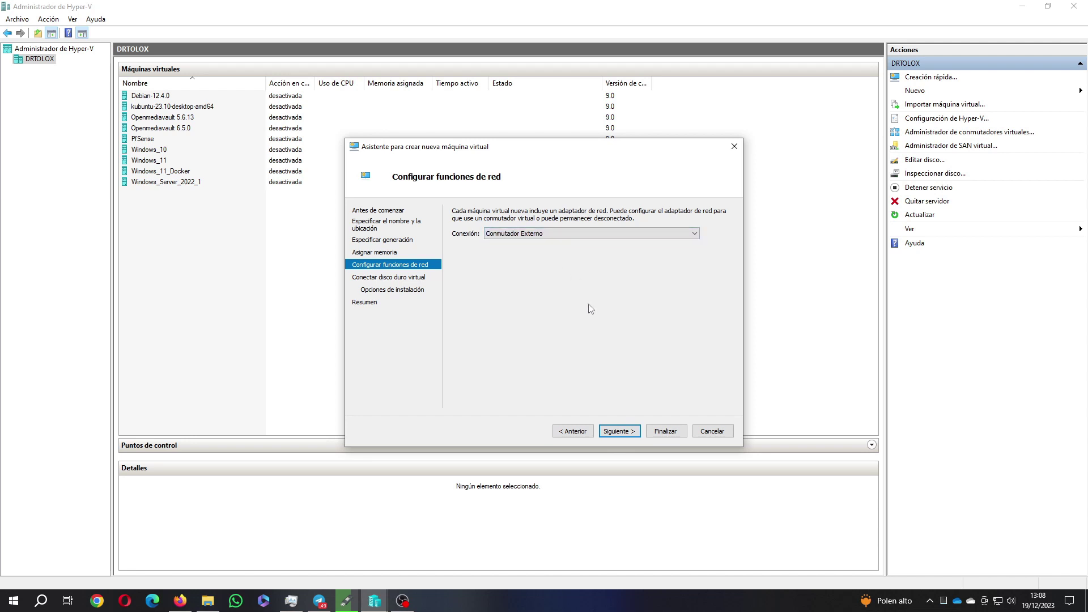
pyautogui.click(619, 431)
# Set the virtual hard disk size to 2 GB
pyautogui.doubleClick(521, 298)
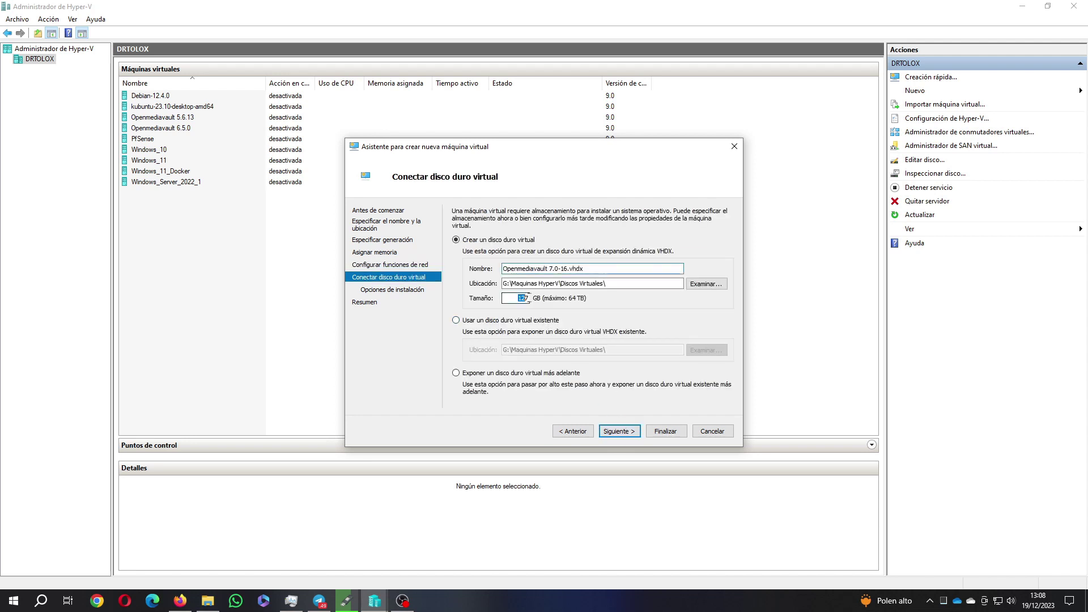
pyautogui.write('25')
pyautogui.click(614, 432)
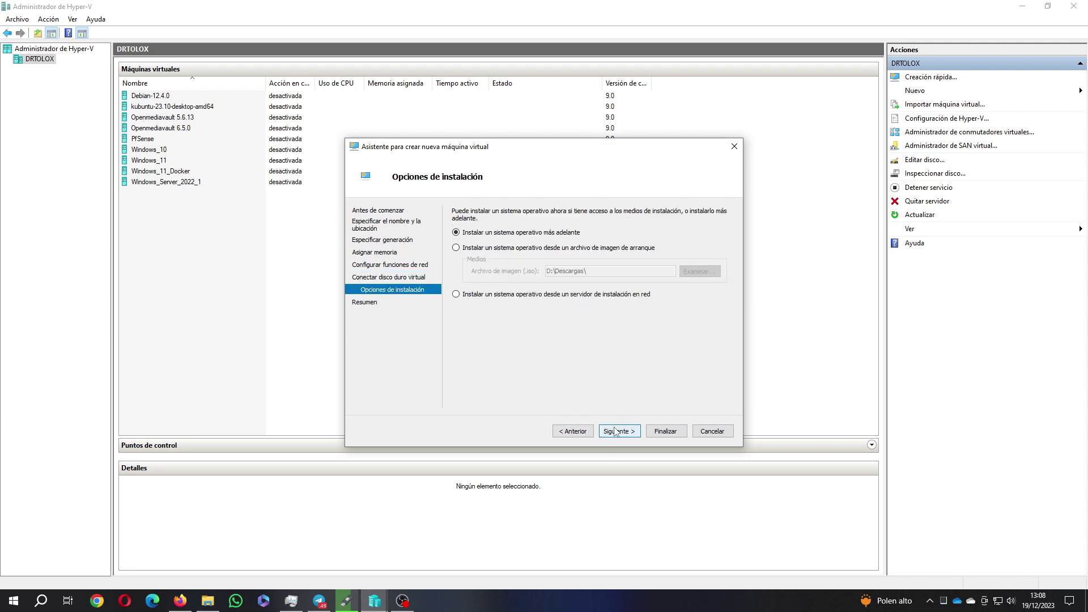
# Install from the openmediavault_7.0-16-amd64.iso boot image and finish creating the VM
pyautogui.click(606, 249)
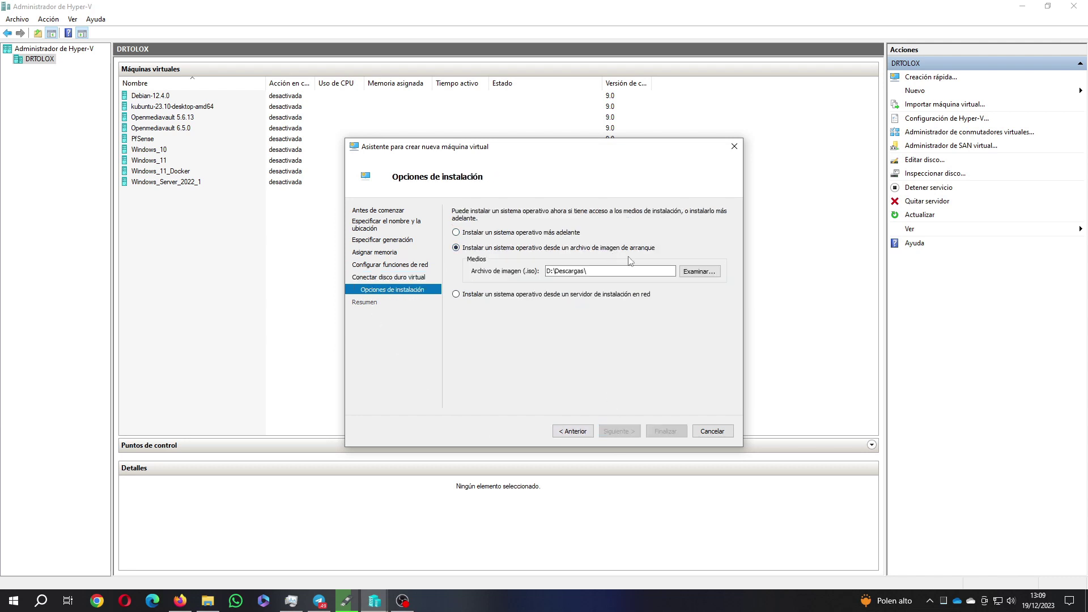
pyautogui.click(699, 272)
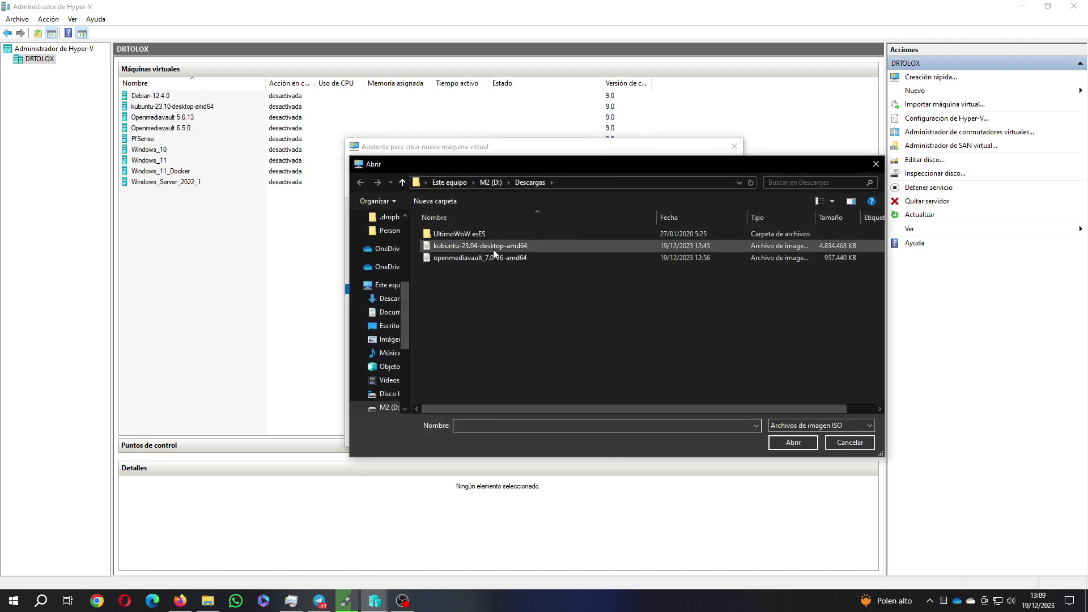
pyautogui.click(492, 258)
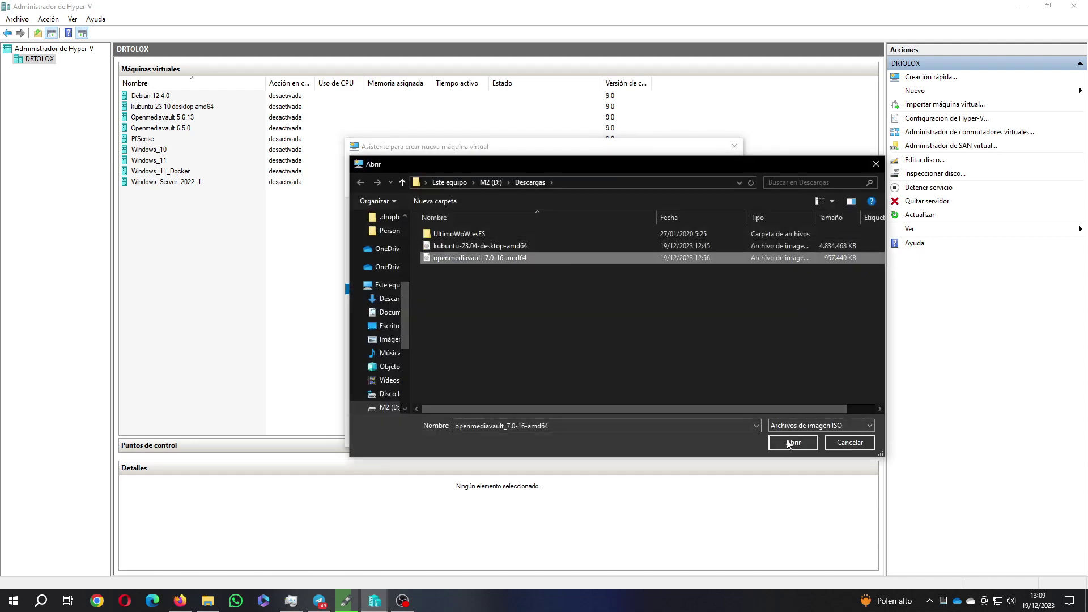
pyautogui.click(788, 442)
pyautogui.click(619, 432)
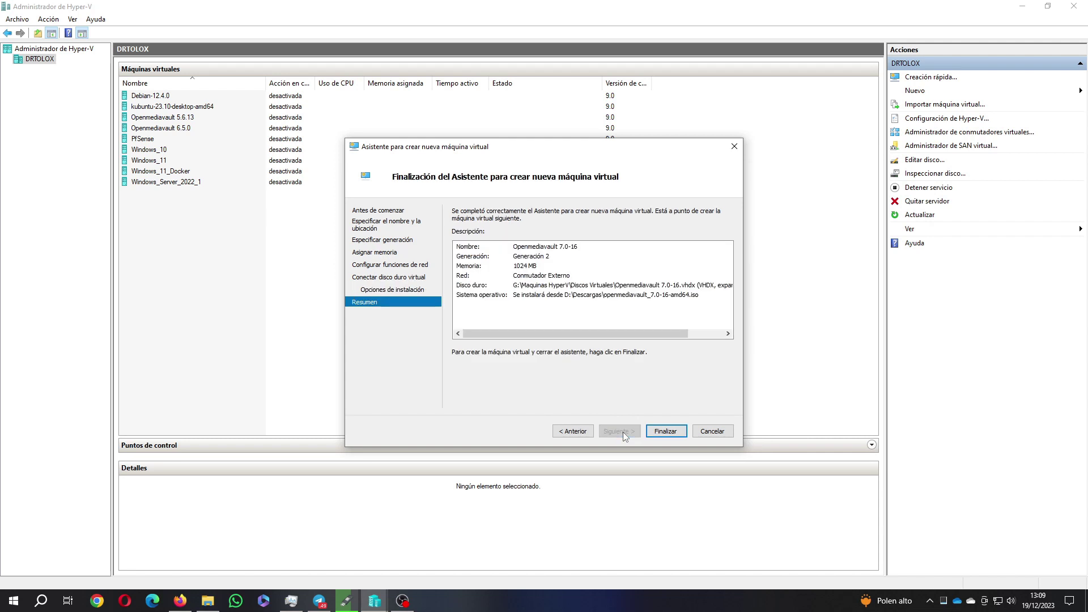
pyautogui.click(673, 432)
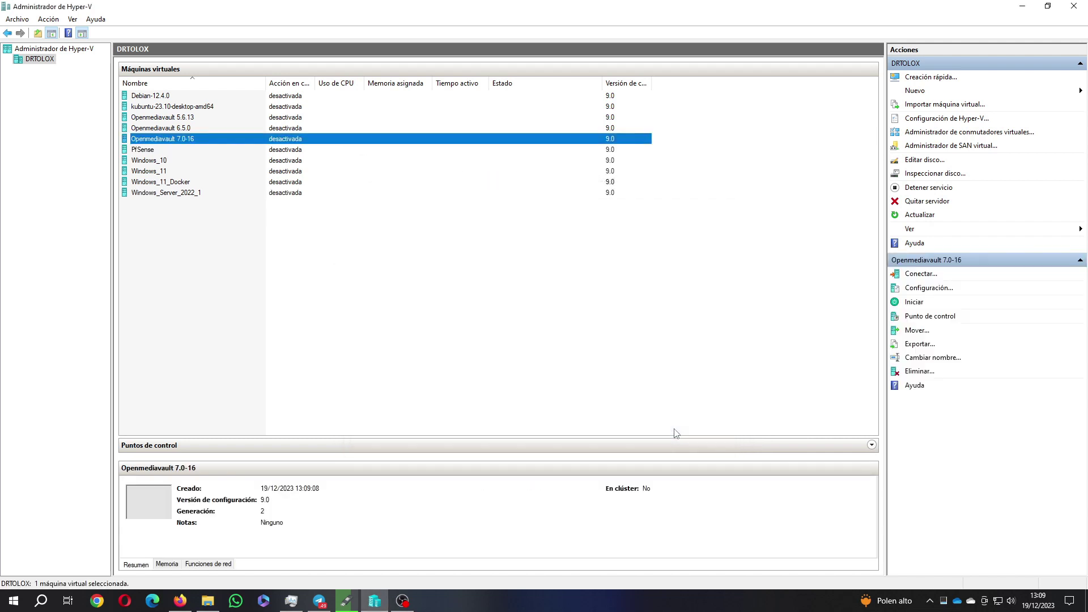
# Connect to the Openmediavault 7.0-16 VM and open its settings
pyautogui.click(157, 141)
pyautogui.press('Escape')
pyautogui.doubleClick(161, 141)
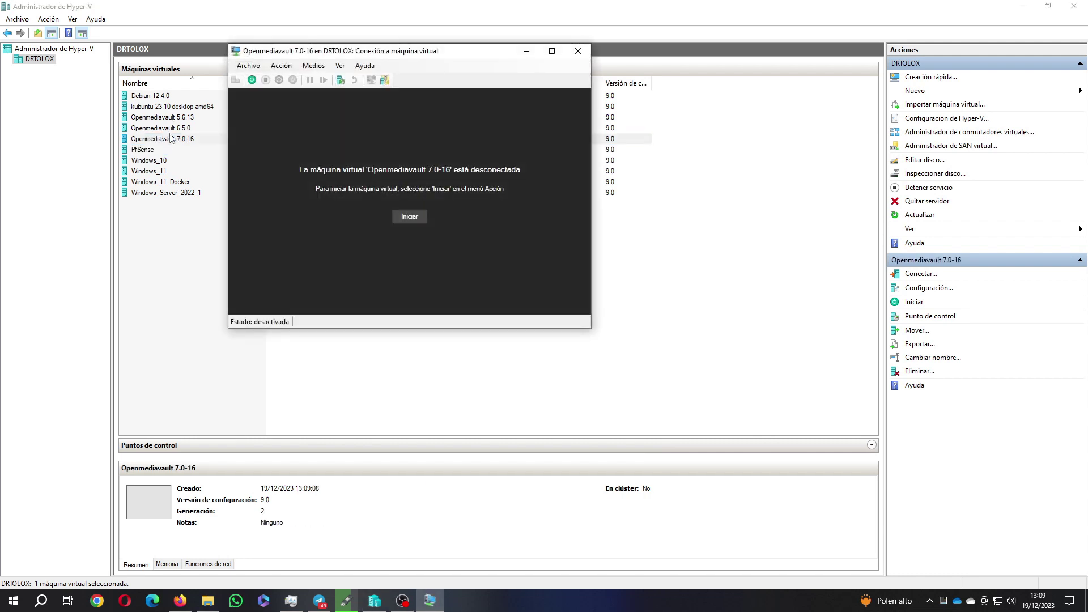
pyautogui.click(252, 68)
pyautogui.click(257, 78)
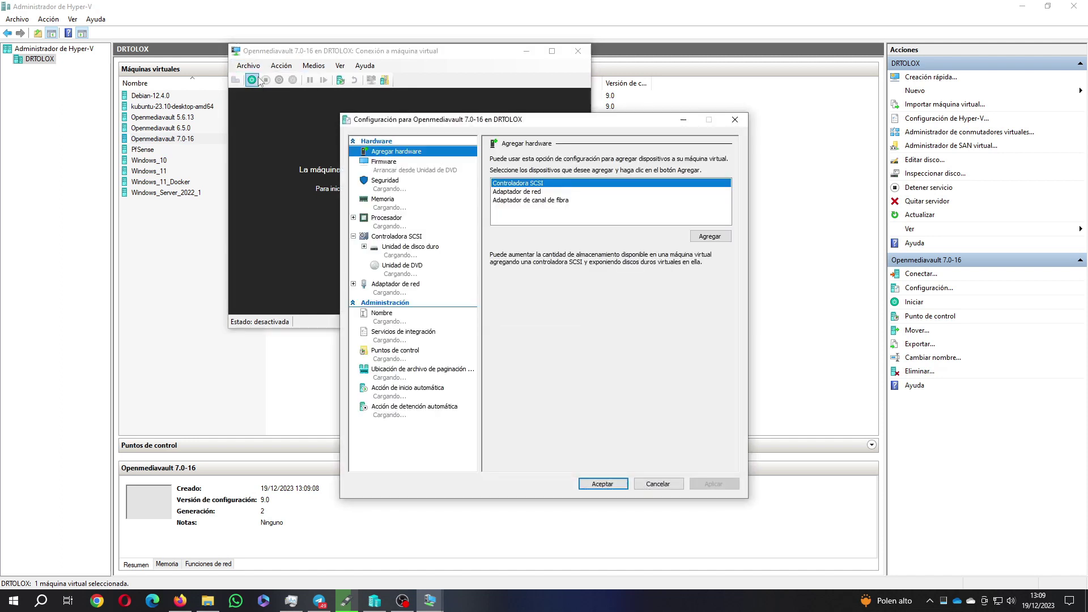
# Move network boot lower in the firmware order and disable Secure Boot
pyautogui.click(390, 169)
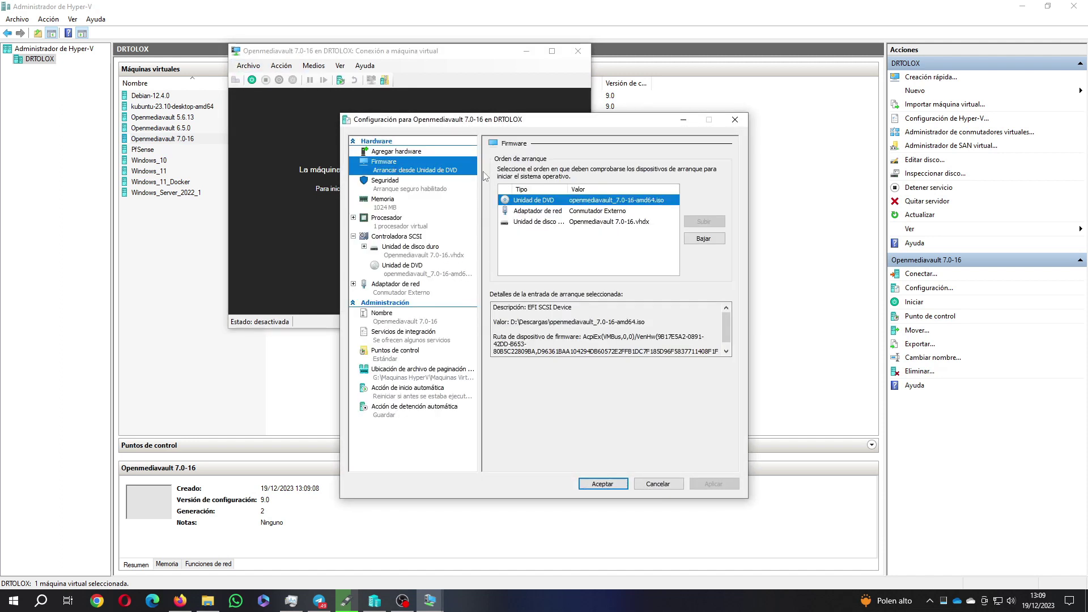
pyautogui.click(537, 211)
pyautogui.click(703, 239)
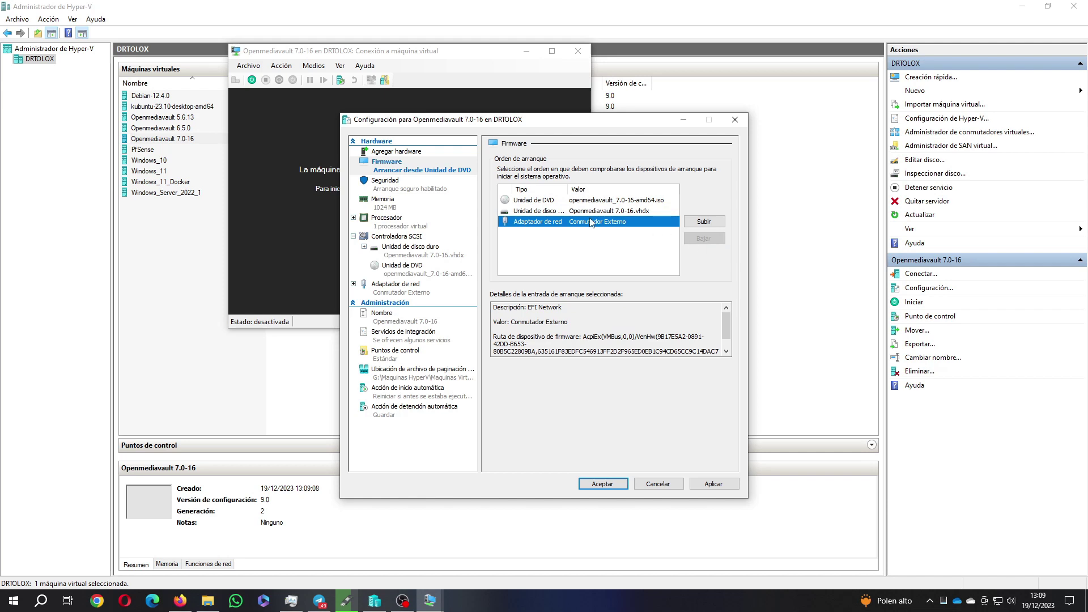
pyautogui.click(431, 191)
pyautogui.click(501, 188)
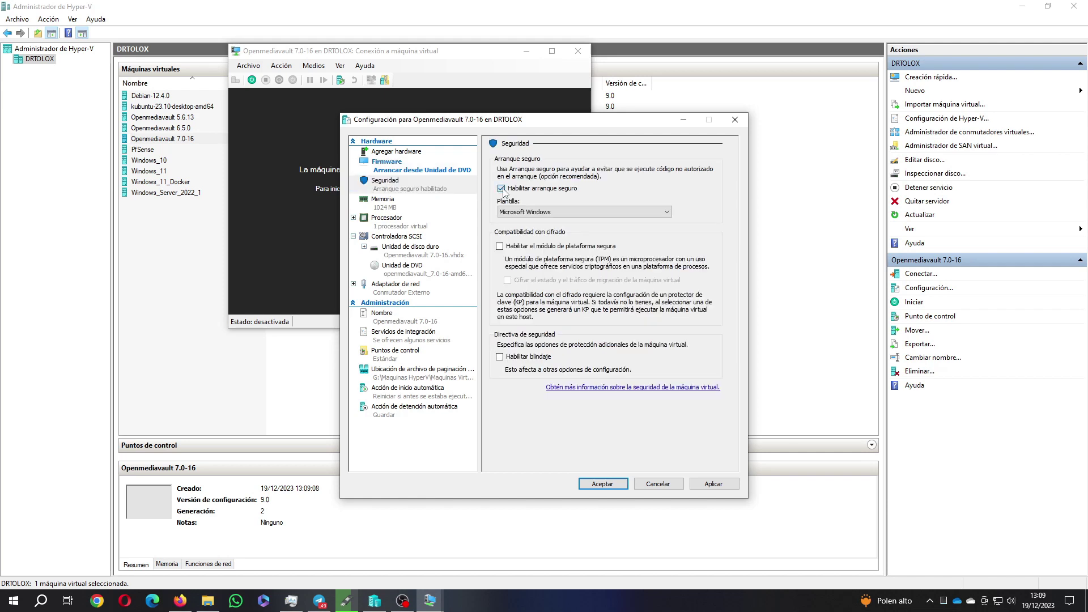
# Give the VM 4 virtual processors and apply the change
pyautogui.click(395, 207)
pyautogui.click(397, 221)
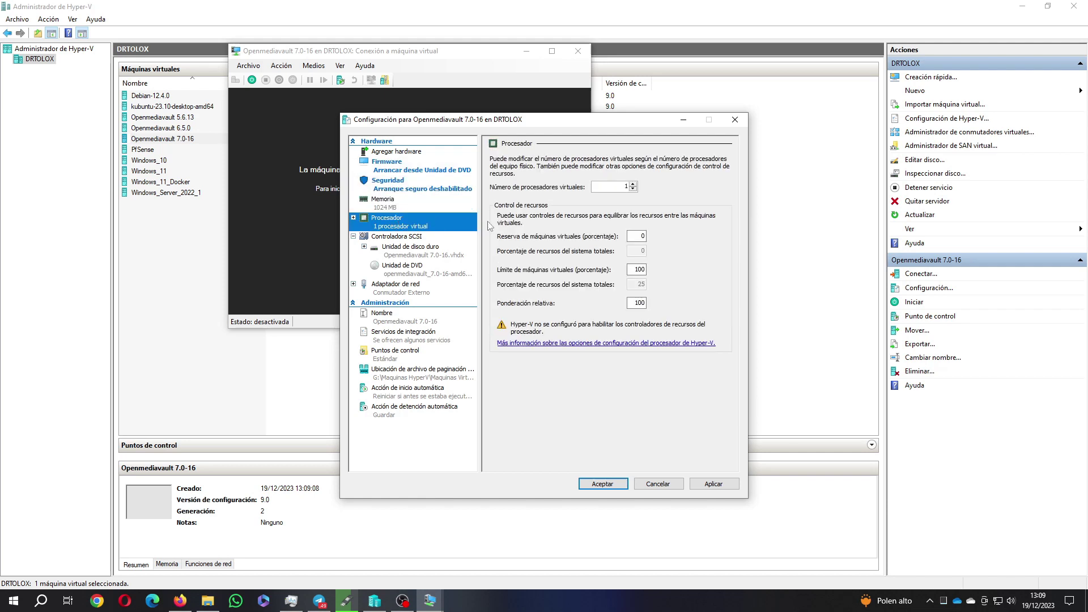
pyautogui.click(633, 185)
pyautogui.click(633, 185)
pyautogui.click(633, 184)
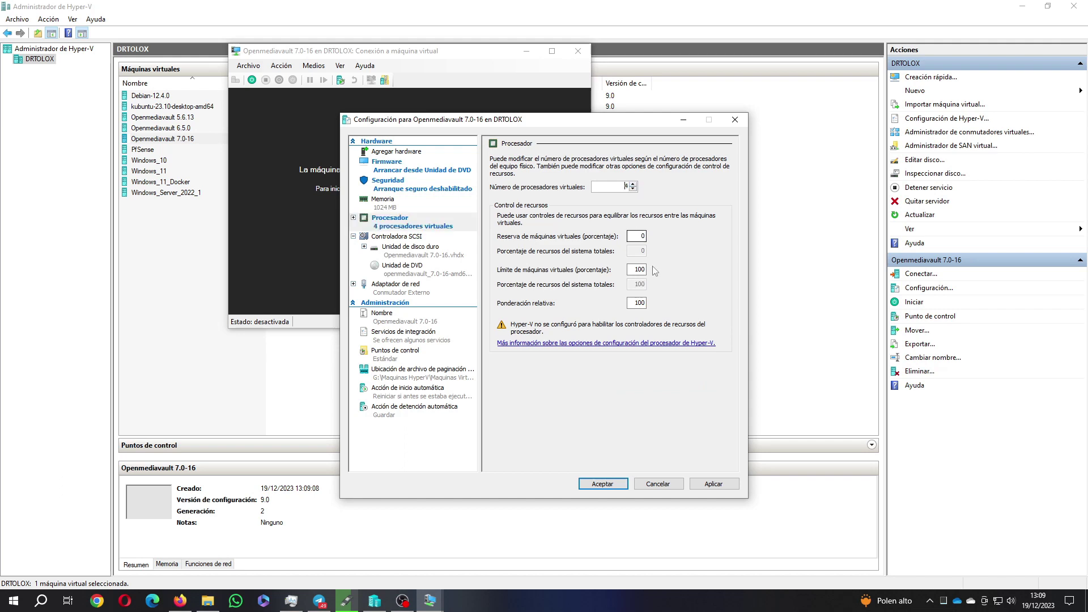
pyautogui.click(720, 483)
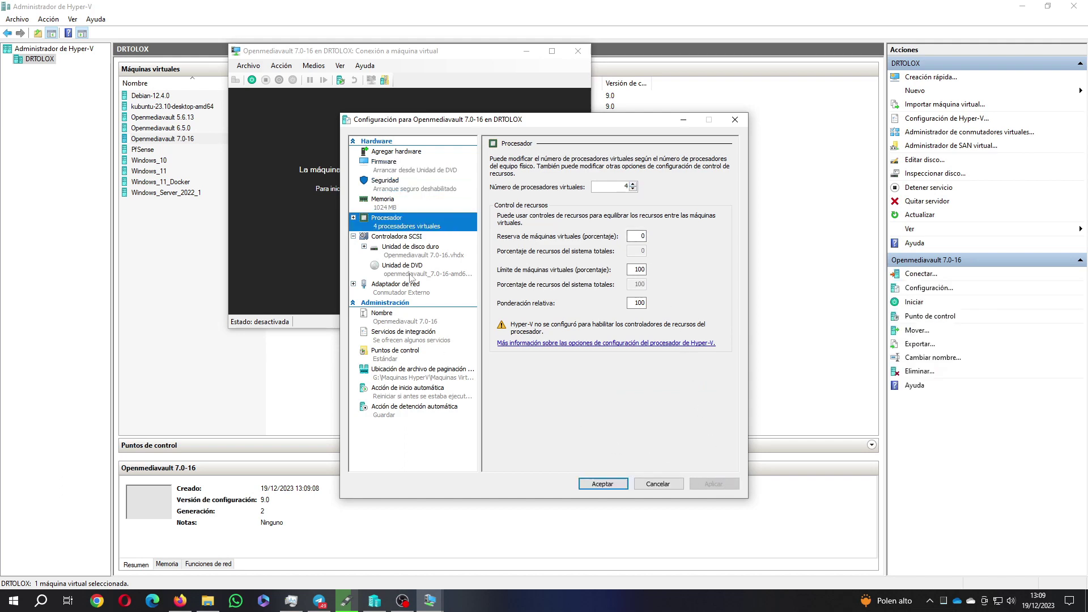
# Disable checkpoints for the virtual machine
pyautogui.click(413, 255)
pyautogui.click(413, 269)
pyautogui.click(409, 286)
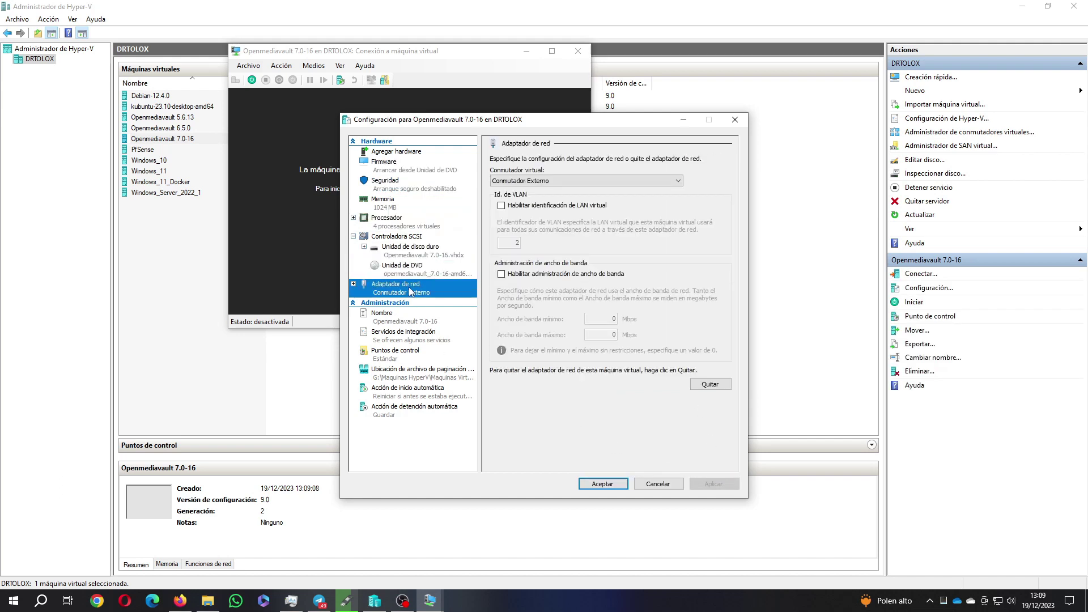
pyautogui.click(401, 315)
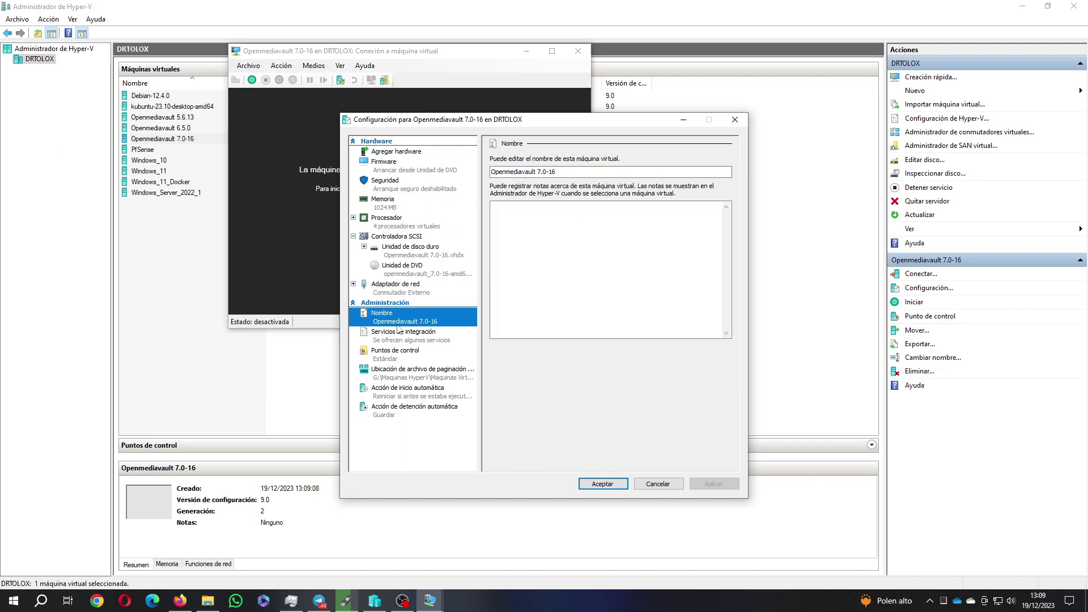
pyautogui.click(400, 338)
pyautogui.click(398, 354)
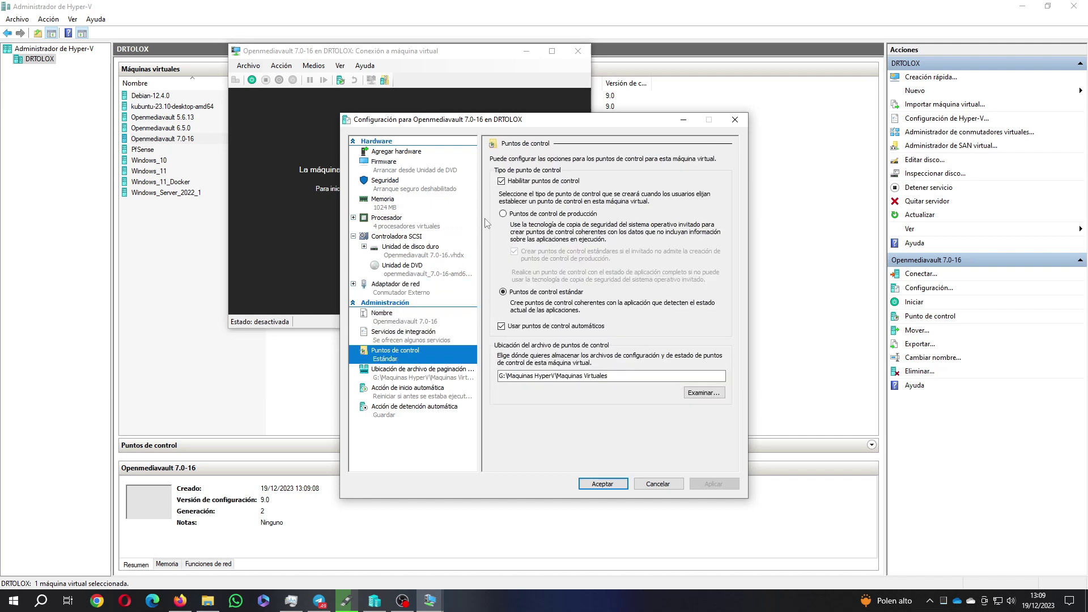
pyautogui.click(501, 180)
# Set automatic start to none and automatic stop to guest shutdown, then close settings
pyautogui.click(397, 376)
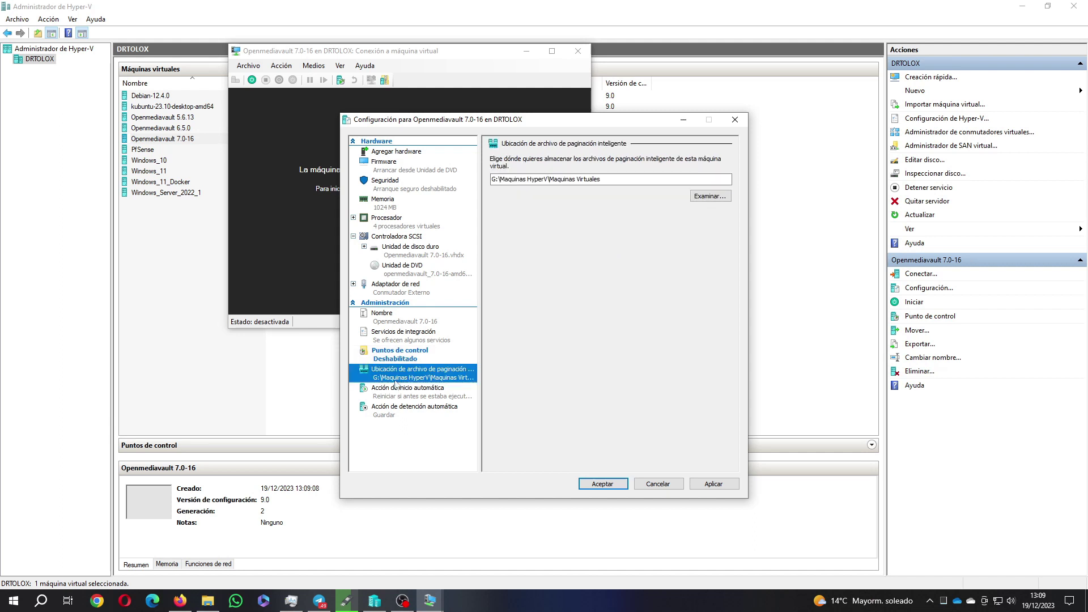
pyautogui.click(406, 398)
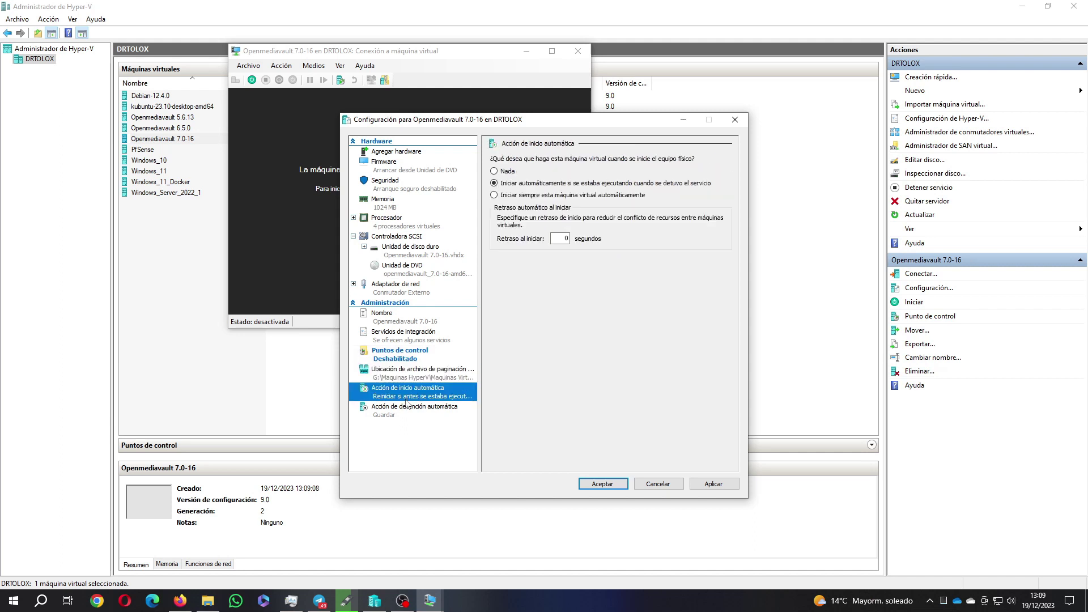
pyautogui.click(506, 172)
pyautogui.click(412, 410)
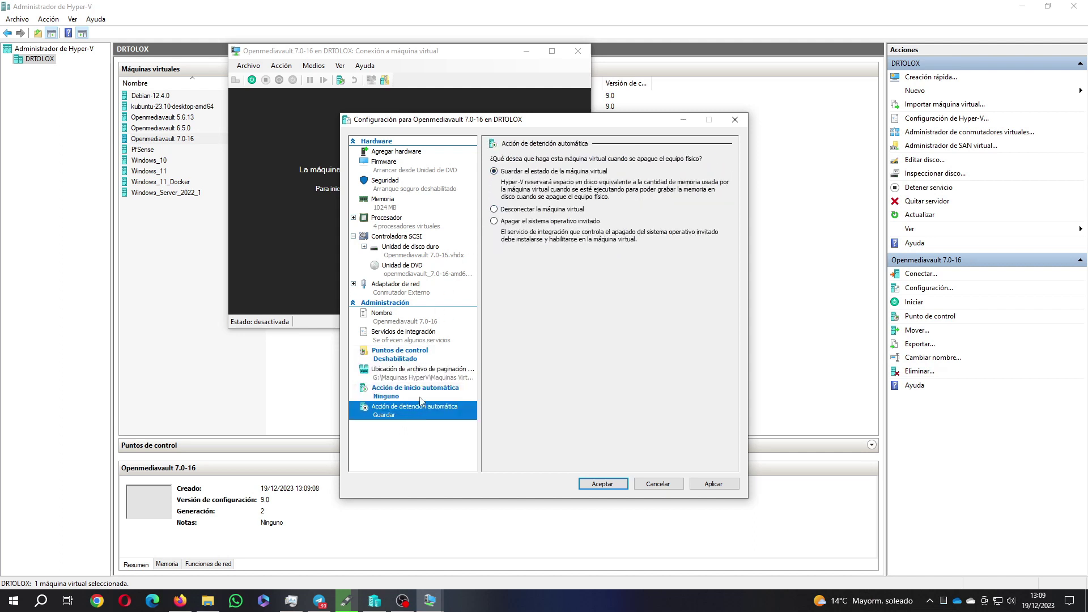
pyautogui.click(502, 221)
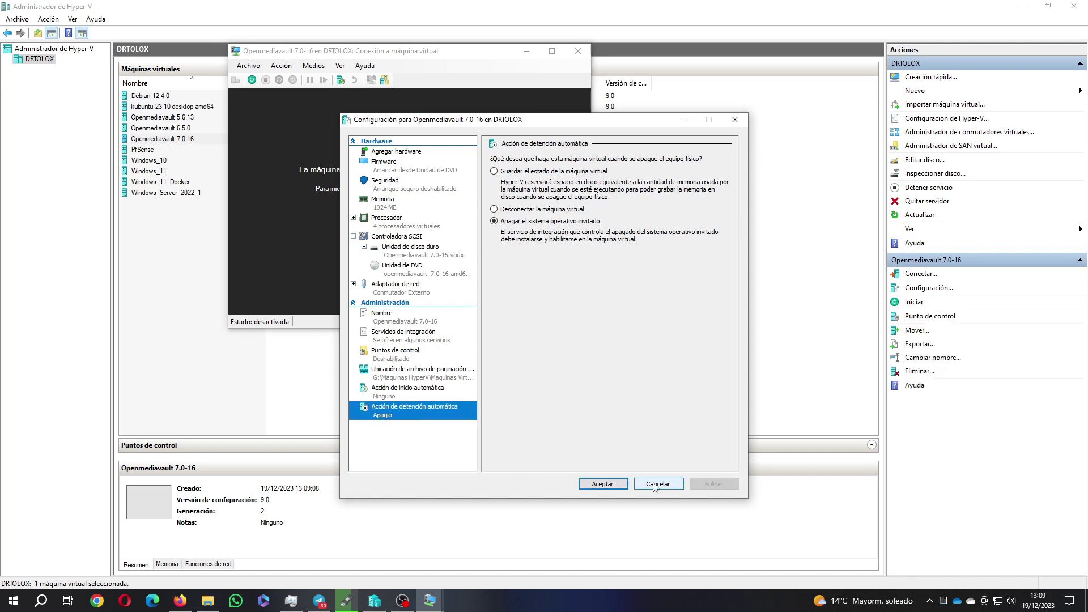
pyautogui.click(612, 484)
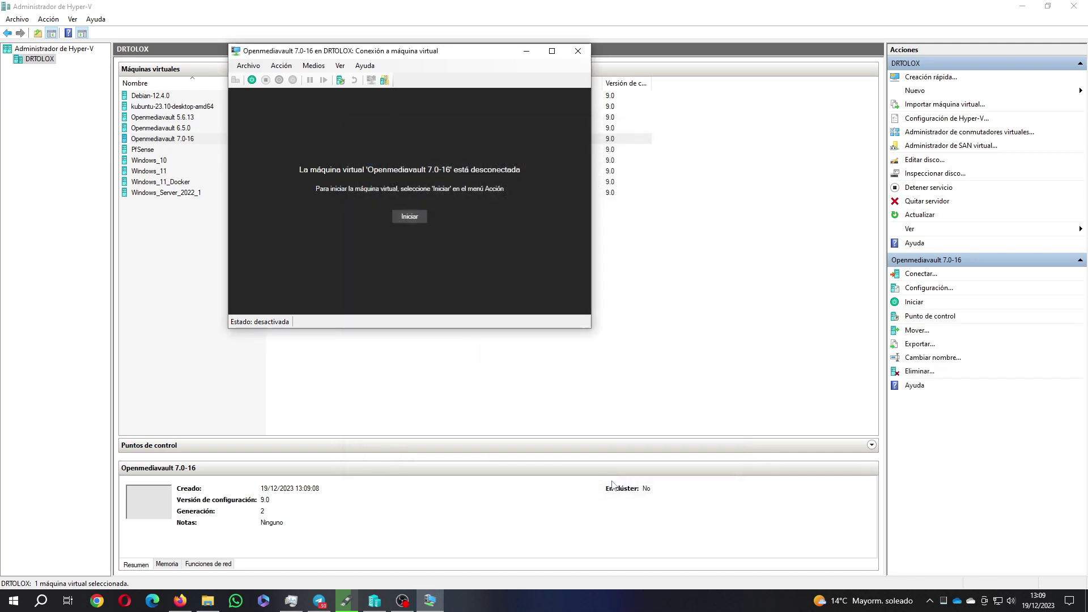
# Start the VM and boot the Install entry from the installer menu
pyautogui.click(411, 217)
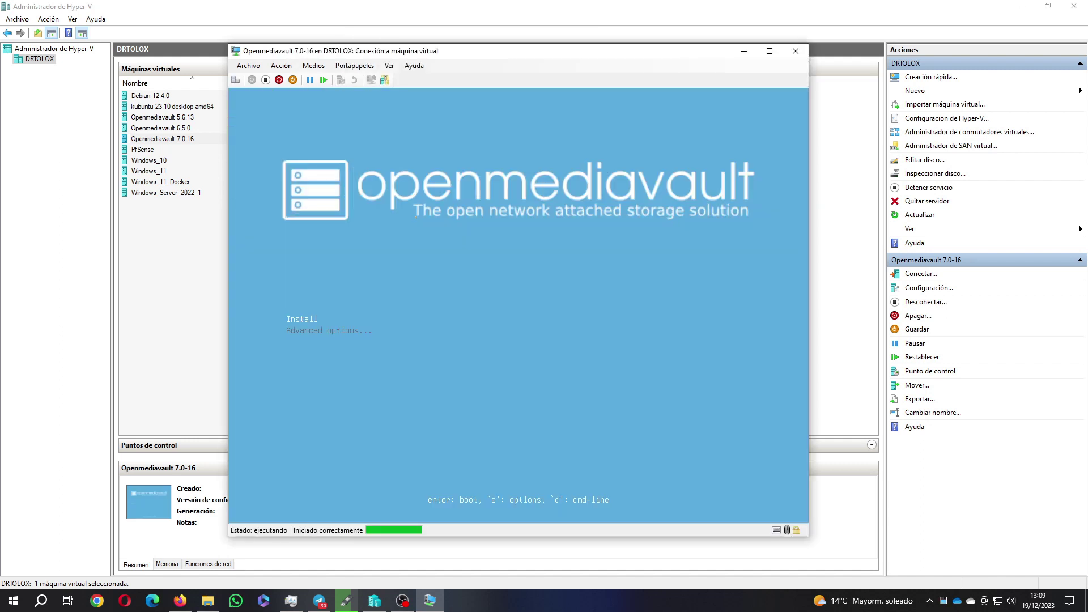
pyautogui.press('Down')
pyautogui.press('Up')
pyautogui.press('Return')
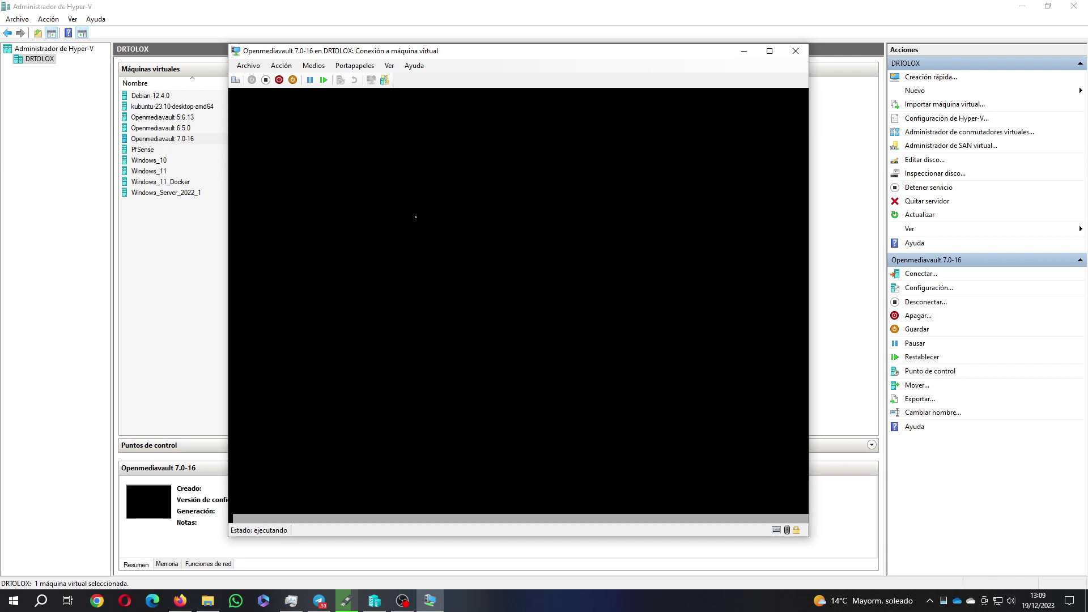
# Select Spanish as the installer language and accept the location
pyautogui.press('Down')
pyautogui.press('Down')
pyautogui.press('Down')
pyautogui.press('Down')
pyautogui.press('Down')
pyautogui.press('Down')
pyautogui.press('Down')
pyautogui.press('Down')
pyautogui.press('Down')
pyautogui.press('Down')
pyautogui.press('Down')
pyautogui.press('Down')
pyautogui.press('Down')
pyautogui.press('Down')
pyautogui.press('Down')
pyautogui.press('Down')
pyautogui.press('Down')
pyautogui.press('Down')
pyautogui.press('Down')
pyautogui.press('Down')
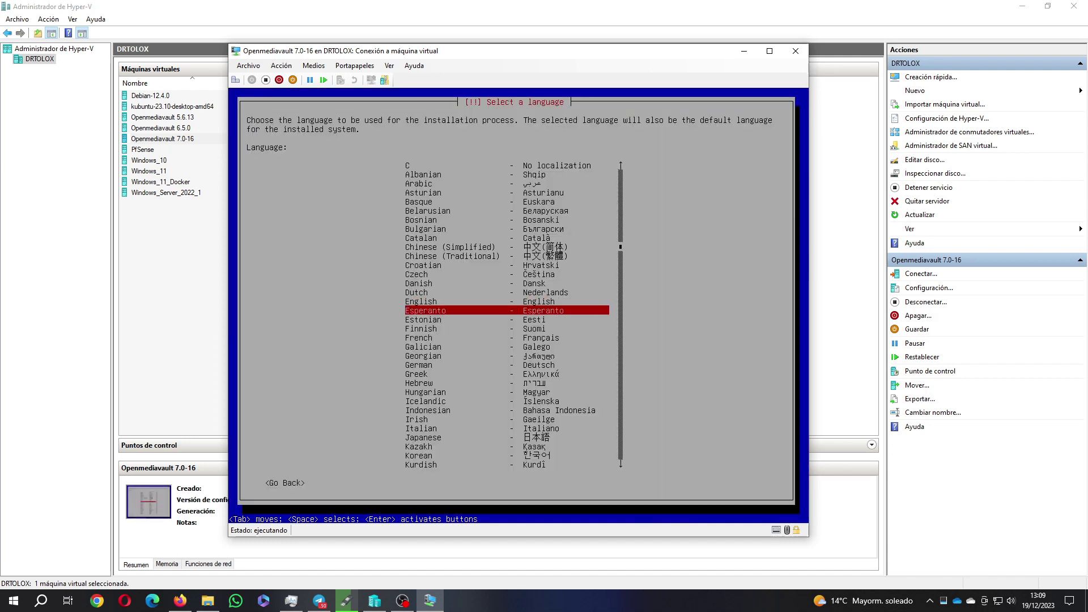
pyautogui.press('Down')
pyautogui.press('Down')
pyautogui.press('Down')
pyautogui.press('Down')
pyautogui.press('Down')
pyautogui.press('Up')
pyautogui.press('Up')
pyautogui.press('Up')
pyautogui.press('Up')
pyautogui.press('Up')
pyautogui.press('Up')
pyautogui.press('Up')
pyautogui.press('Up')
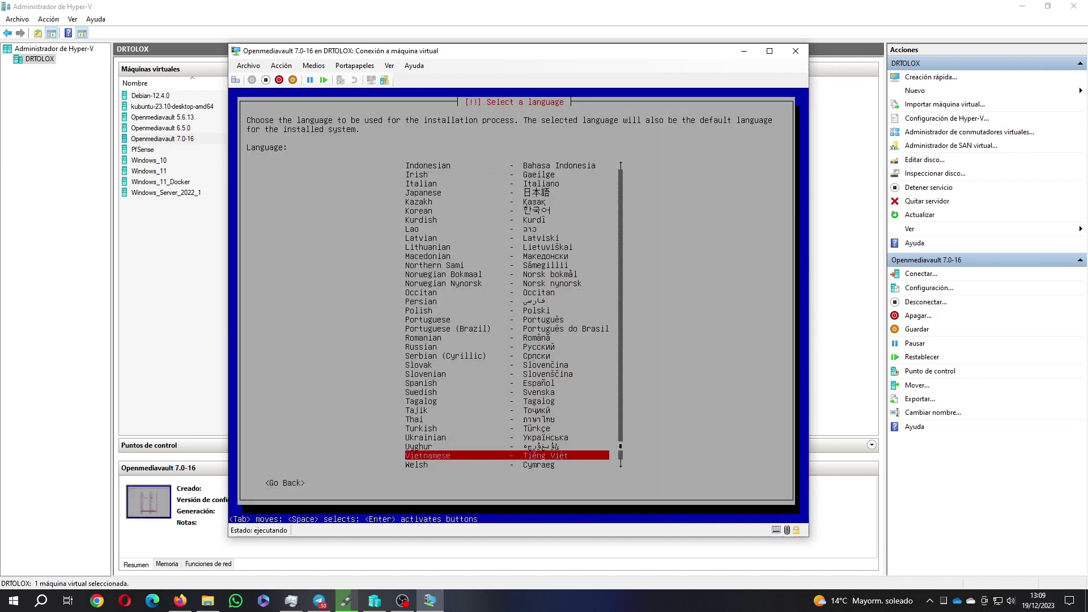
pyautogui.press('Up')
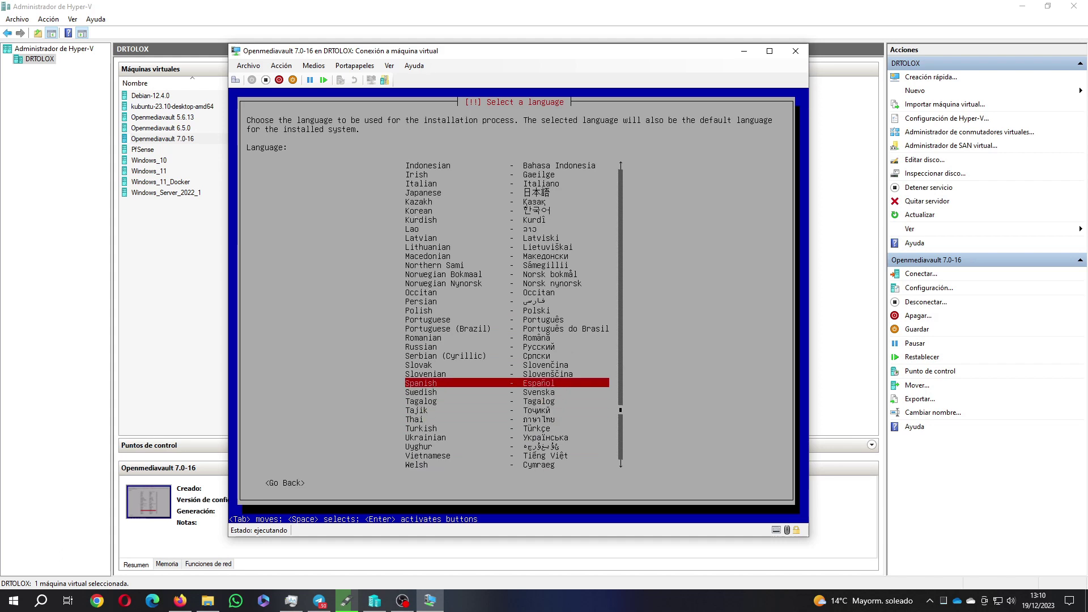
pyautogui.press('Return')
pyautogui.press('Return')
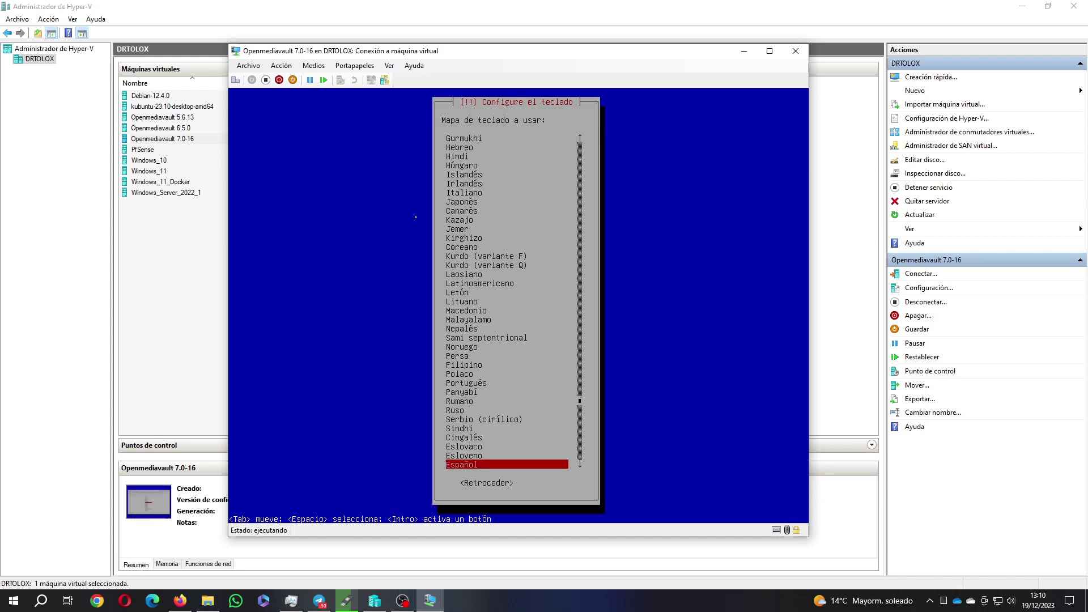
pyautogui.press('Return')
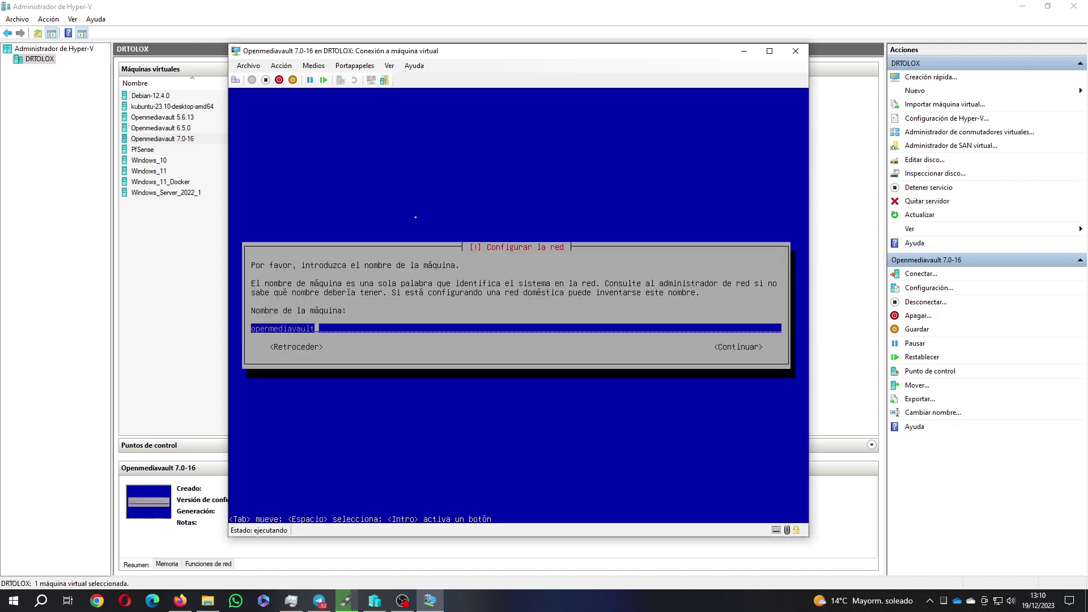
# Set the hostname to omv7 and keep 'local' as the domain name
pyautogui.press('Left')
pyautogui.press('Left')
pyautogui.press('Left')
pyautogui.press('Left')
pyautogui.press('Left')
pyautogui.press('Left')
pyautogui.press('Left')
pyautogui.press('Left')
pyautogui.press('Left')
pyautogui.press('Left')
pyautogui.press('Left')
pyautogui.press('Left')
pyautogui.press('Left')
pyautogui.press('Left')
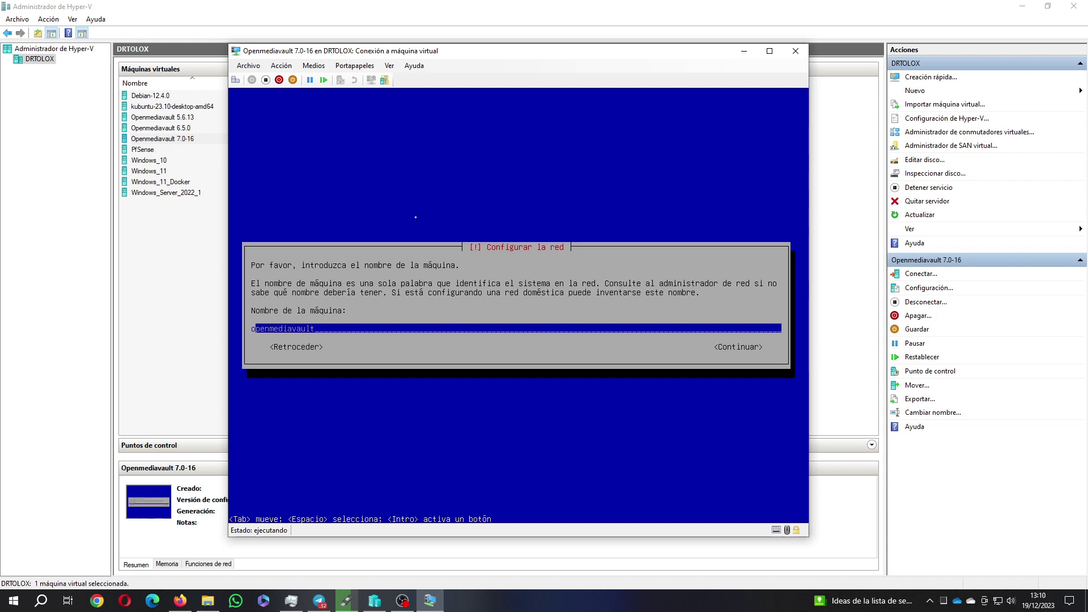
pyautogui.press('Delete')
pyautogui.press('Delete')
pyautogui.press('Delete')
pyautogui.press('Delete')
pyautogui.press('Delete')
pyautogui.press('Delete')
pyautogui.press('Delete')
pyautogui.press('Delete')
pyautogui.press('Delete')
pyautogui.press('Delete')
pyautogui.press('Delete')
pyautogui.press('Delete')
pyautogui.press('Delete')
pyautogui.press('Delete')
pyautogui.write('omv7')
pyautogui.press('Tab')
pyautogui.press('Return')
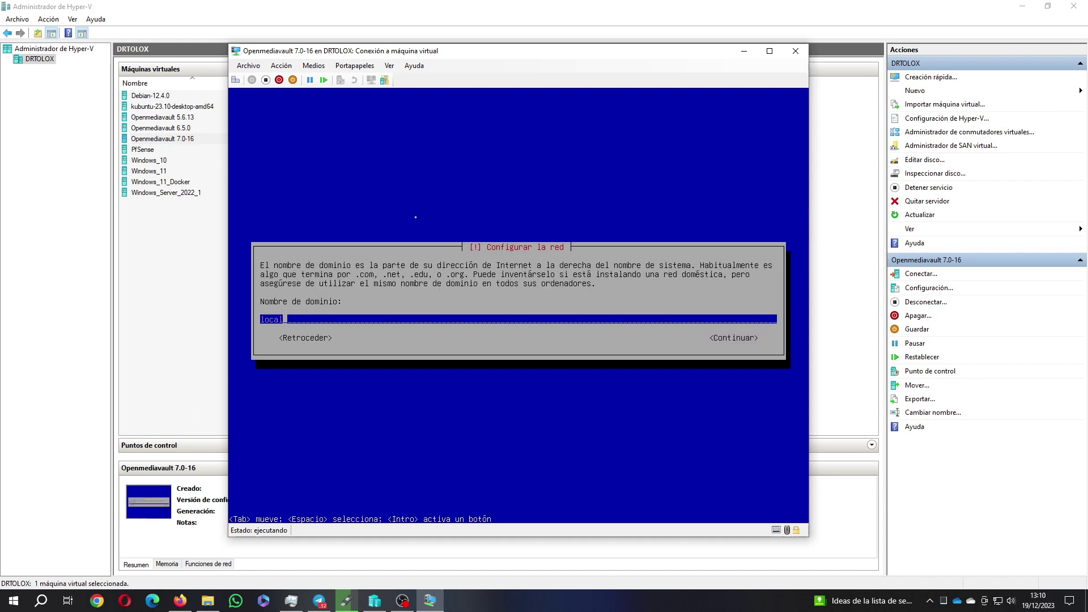
pyautogui.press('Tab')
pyautogui.press('Return')
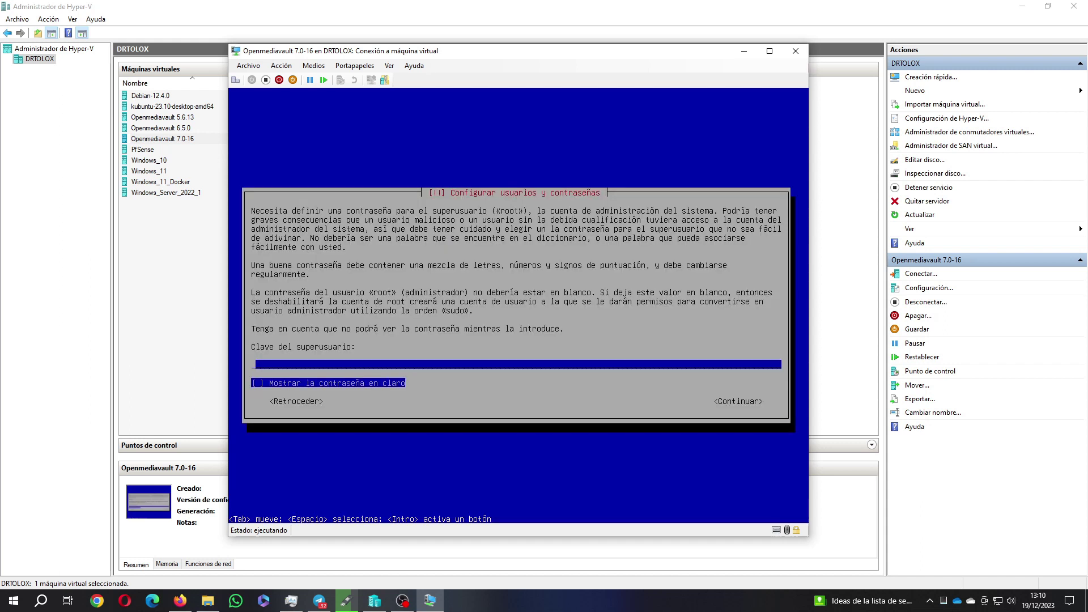
# Enter and confirm the root password, showing it in clear both times
pyautogui.press('Tab')
pyautogui.press('Tab')
pyautogui.press('Return')
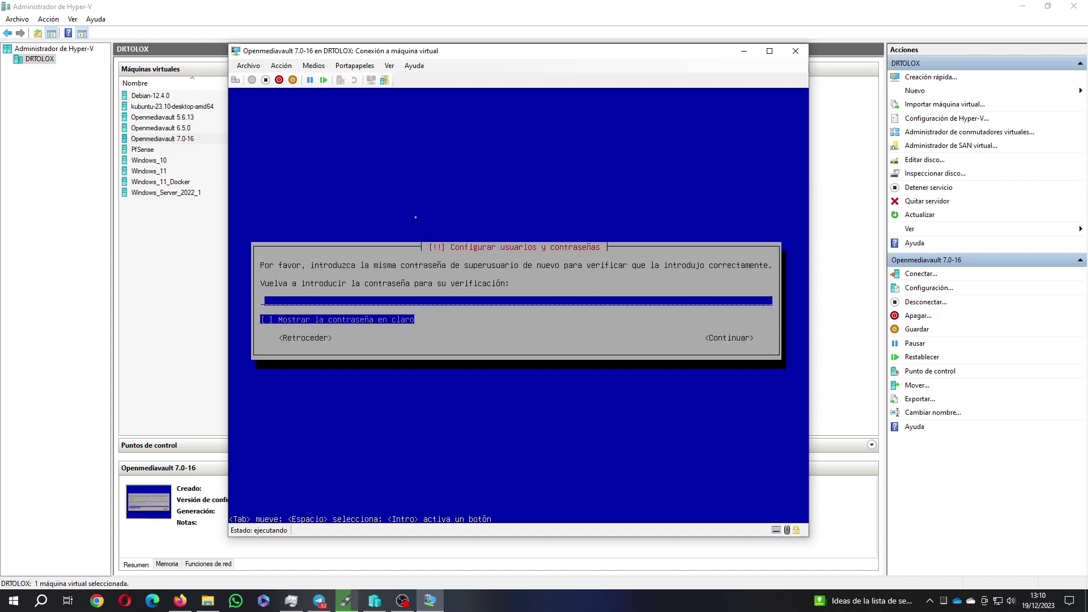
pyautogui.press('Tab')
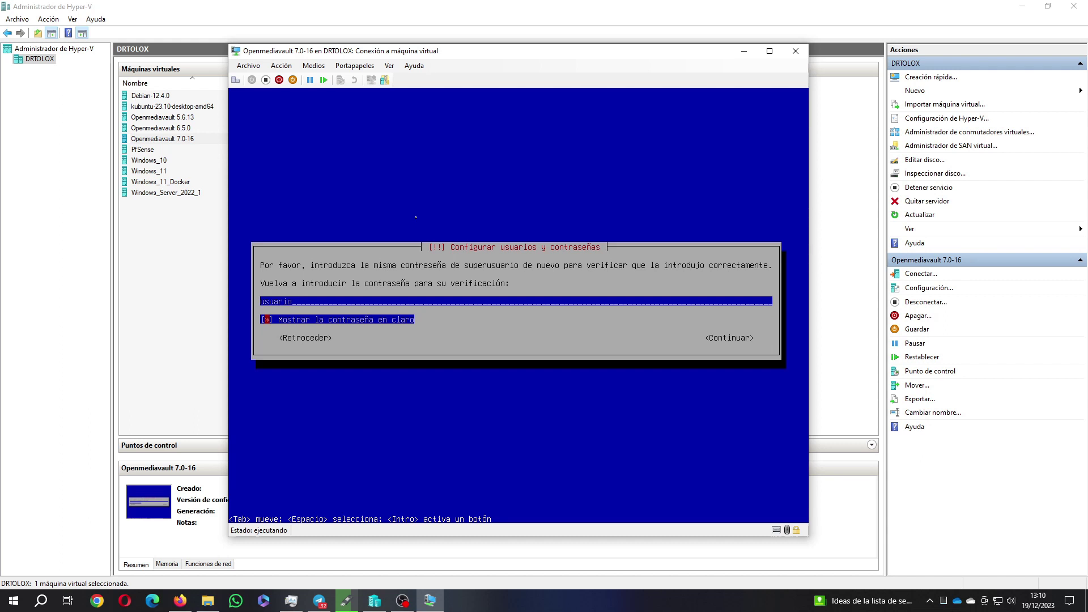
pyautogui.press('Tab')
pyautogui.press('Return')
pyautogui.press('Return')
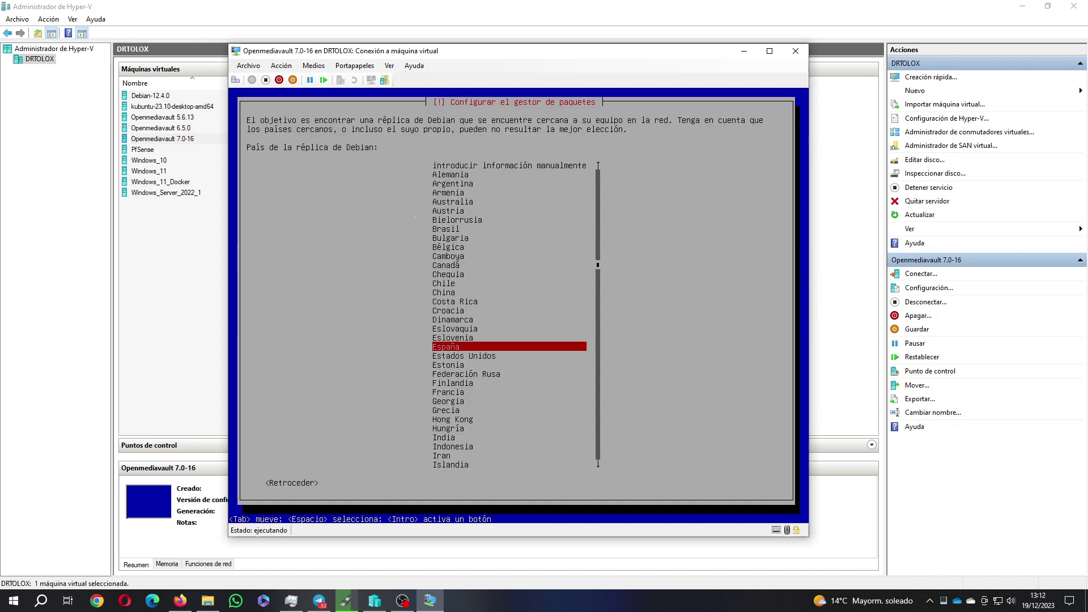
# Choose España as the mirror country and deb.debian.org as the Debian mirror
pyautogui.press('Return')
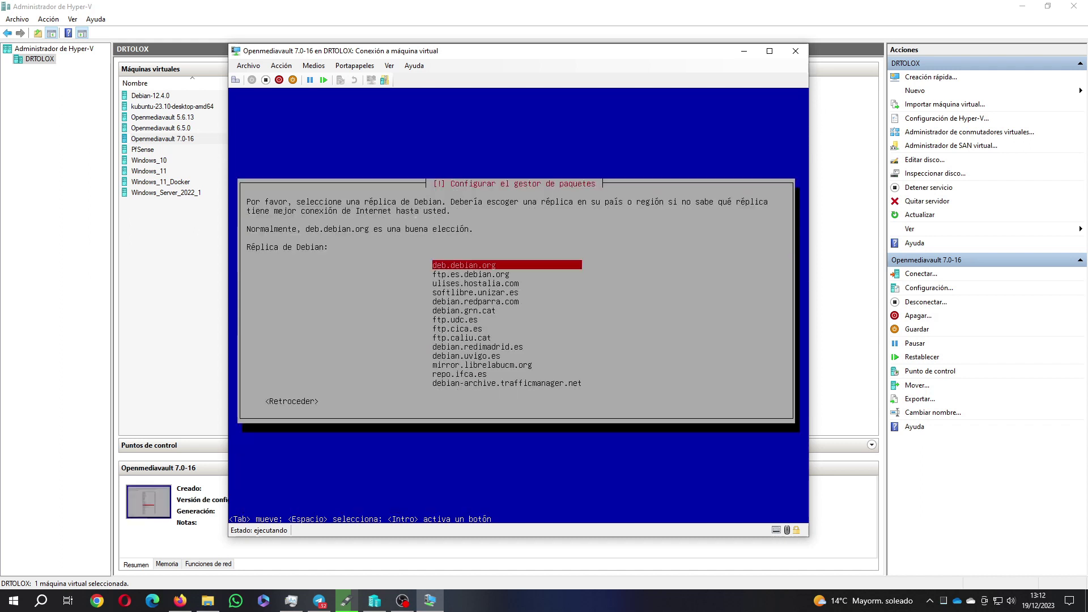
pyautogui.press('Return')
pyautogui.press('Return')
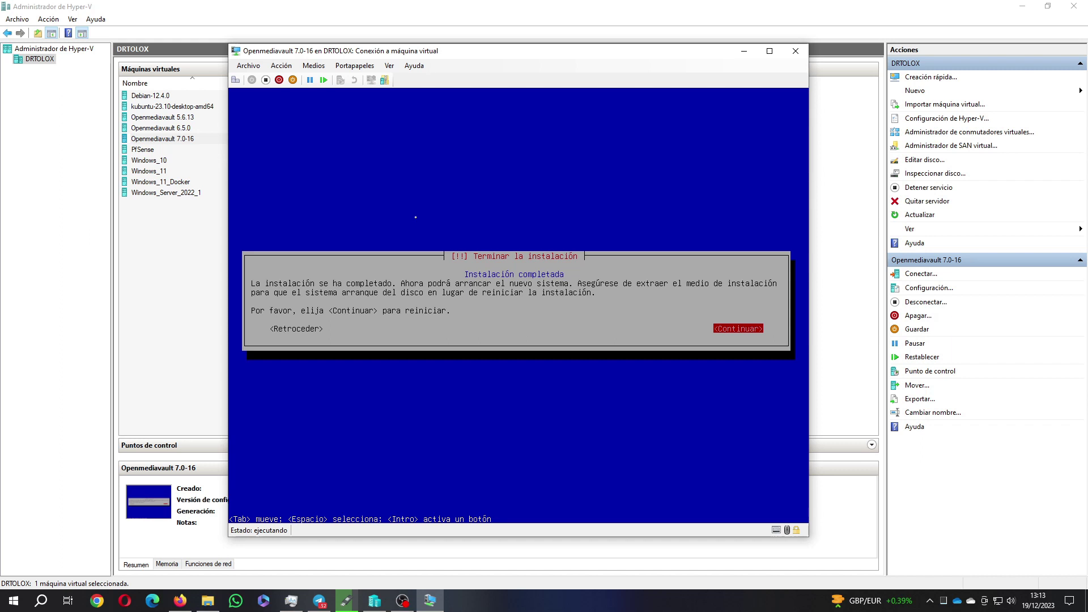
# Reboot into the installed Debian system and dismiss the Firefox downloads window
pyautogui.press('Return')
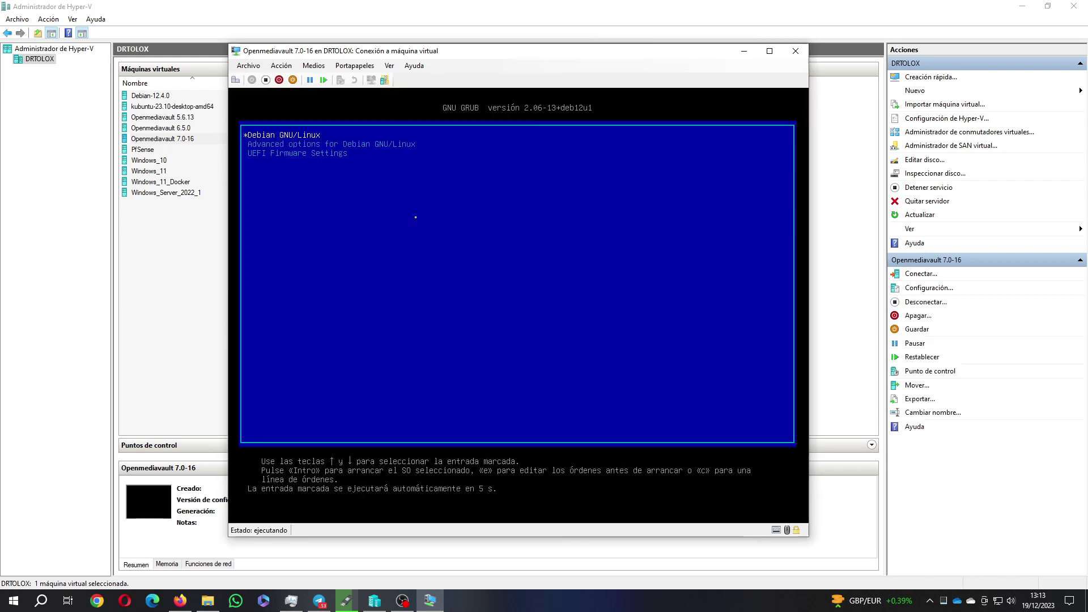
pyautogui.press('Return')
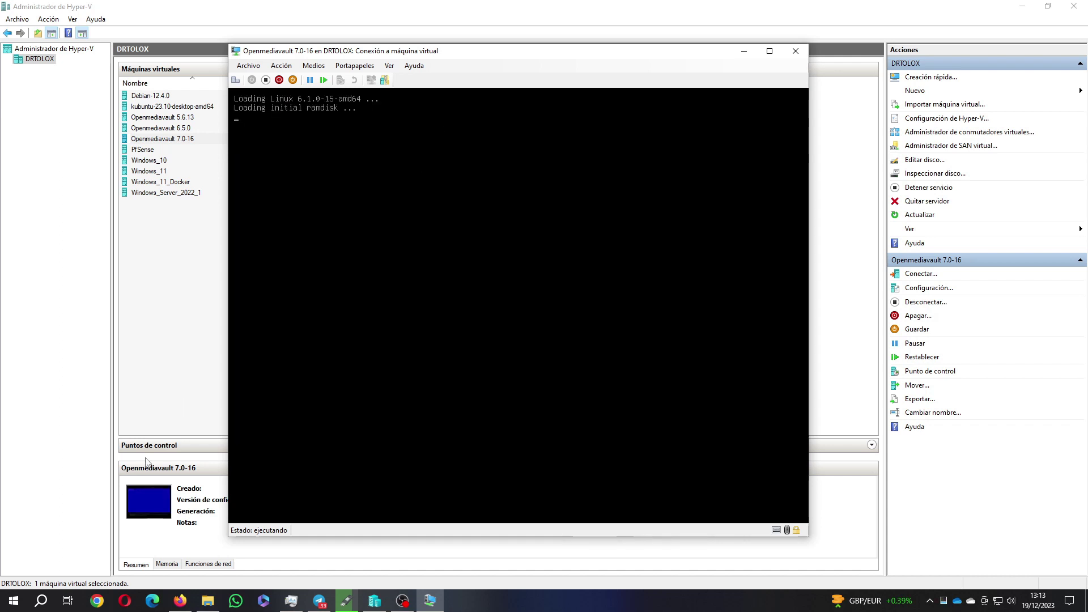
pyautogui.click(177, 605)
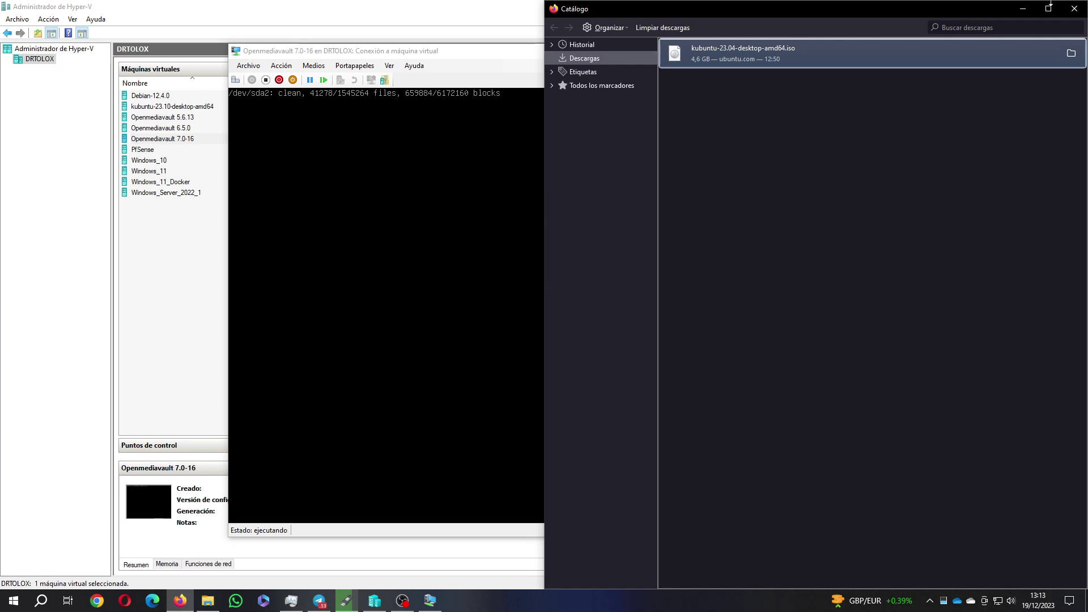
pyautogui.click(1073, 8)
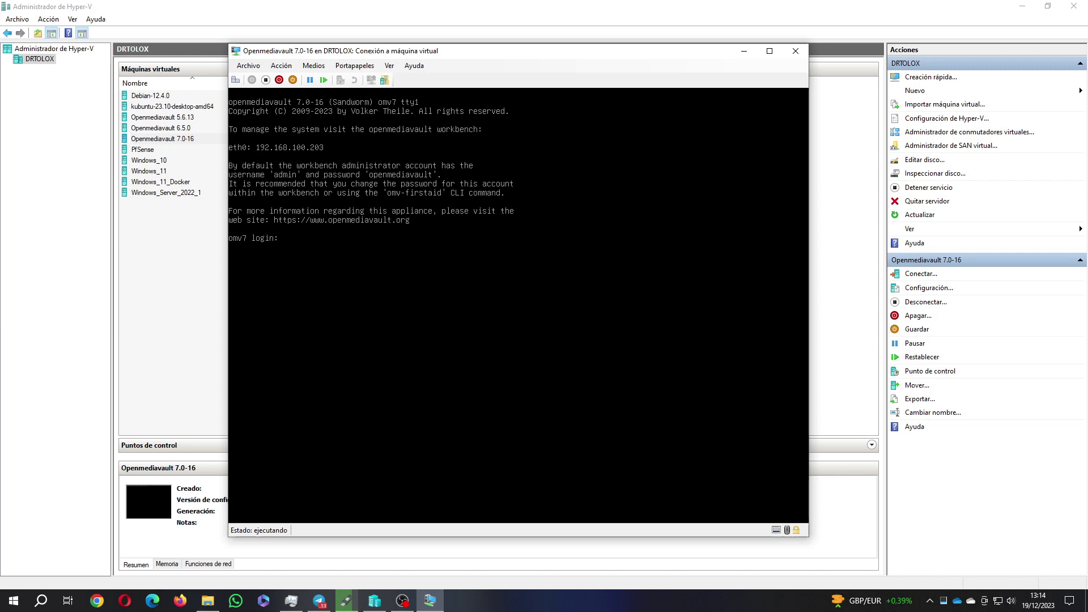
# Log in as root, run apt update, and decline the apt upgrade
pyautogui.write('root')
pyautogui.press('Return')
pyautogui.press('Return')
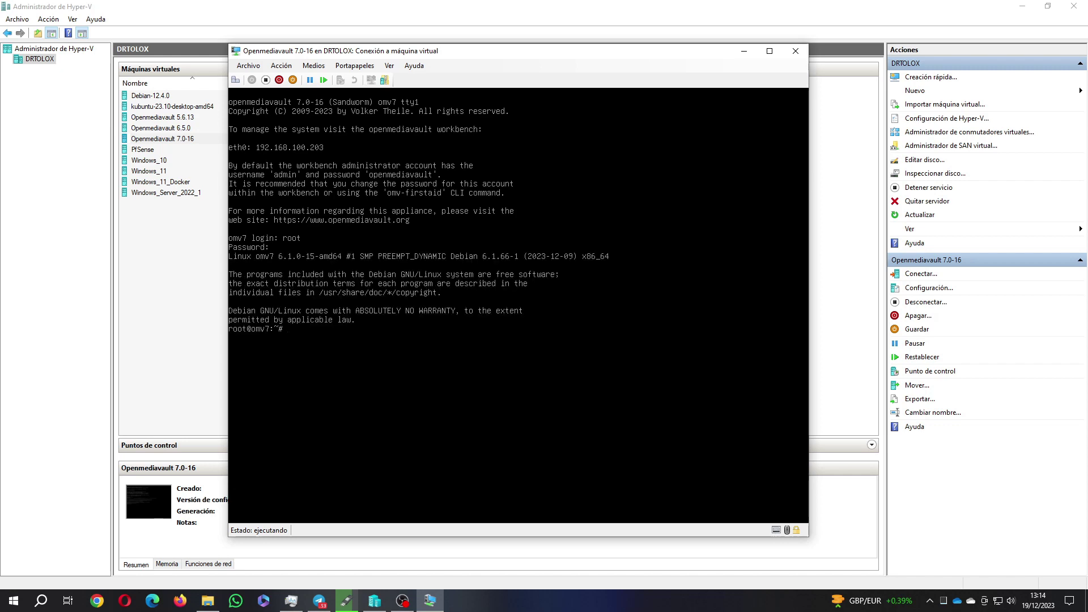
pyautogui.write('apt update')
pyautogui.press('Return')
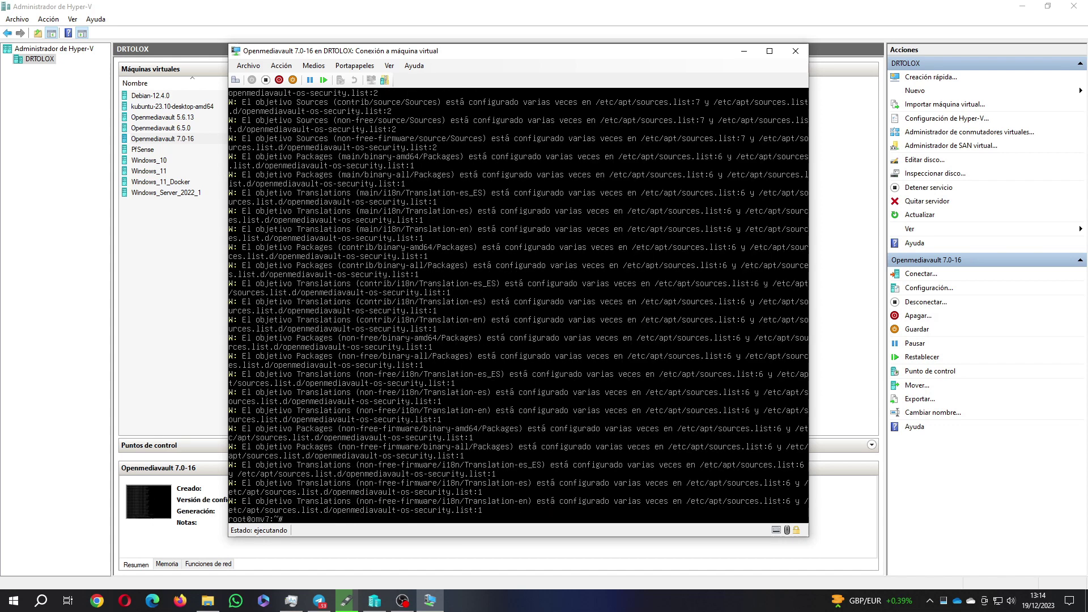
pyautogui.write('apt upgrade')
pyautogui.press('Return')
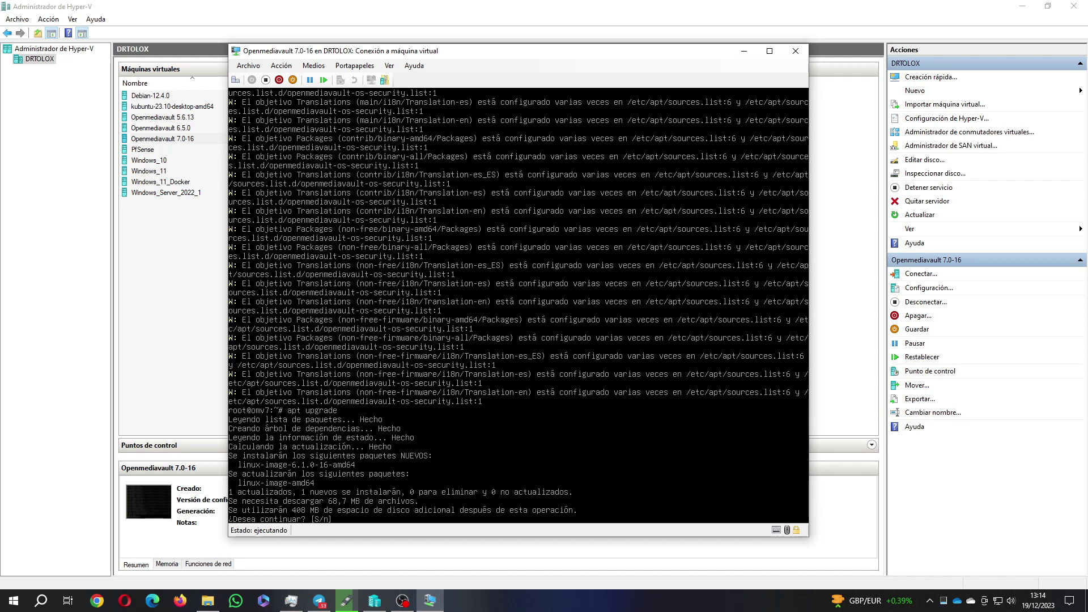
pyautogui.write('n')
pyautogui.press('Return')
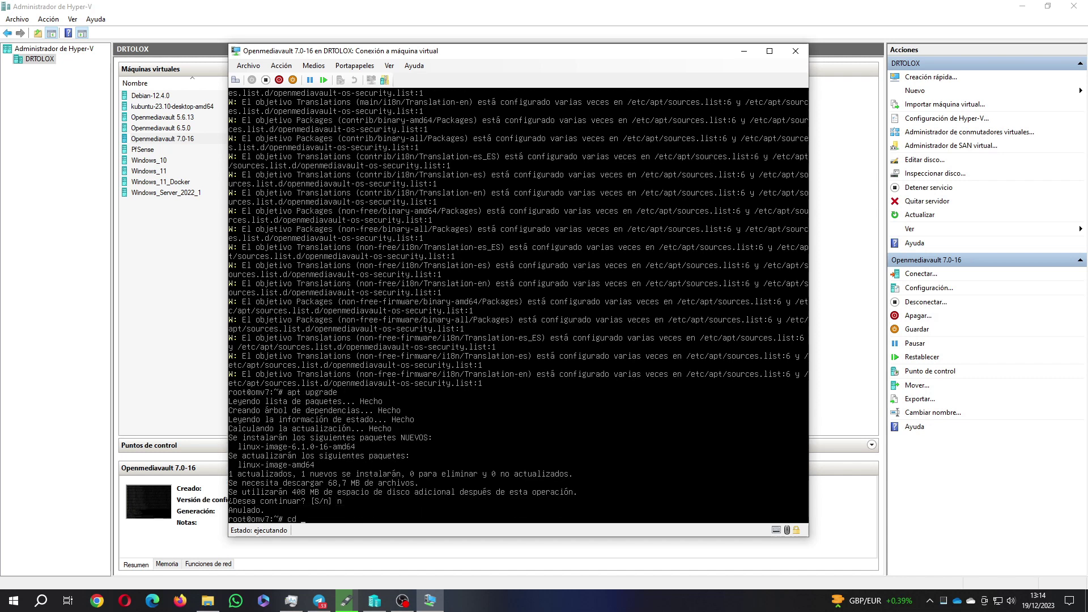
# Navigate to /etc/apt and list its configuration files with ls -l
pyautogui.write('cd /')
pyautogui.press('Return')
pyautogui.write('ls')
pyautogui.press('Return')
pyautogui.write('c')
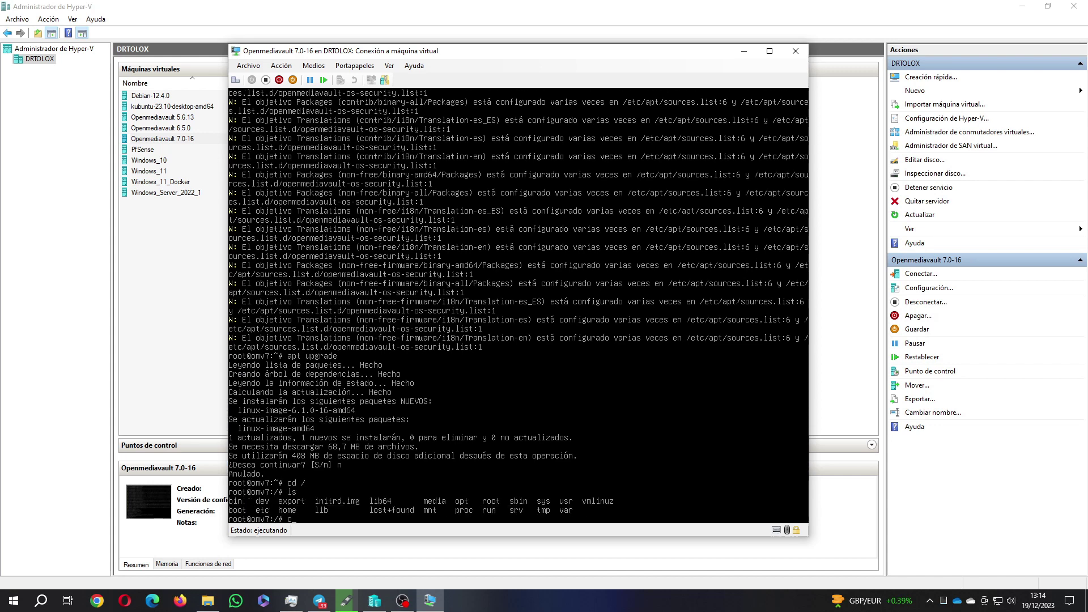
pyautogui.write('d etc')
pyautogui.press('Return')
pyautogui.write('ls')
pyautogui.press('Return')
pyautogui.write('cd')
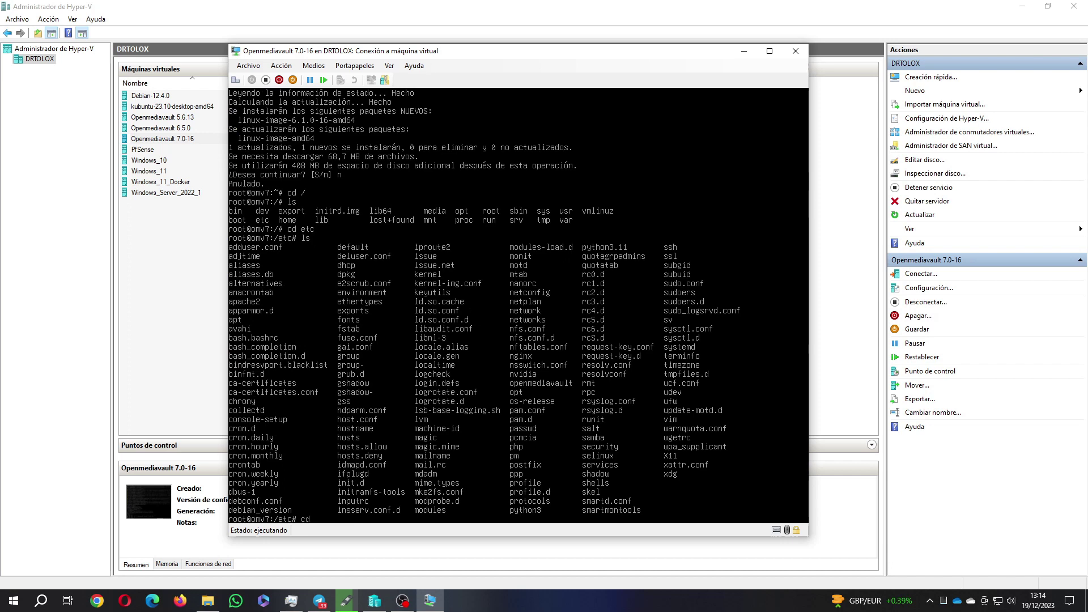
pyautogui.write(' apt')
pyautogui.press('Return')
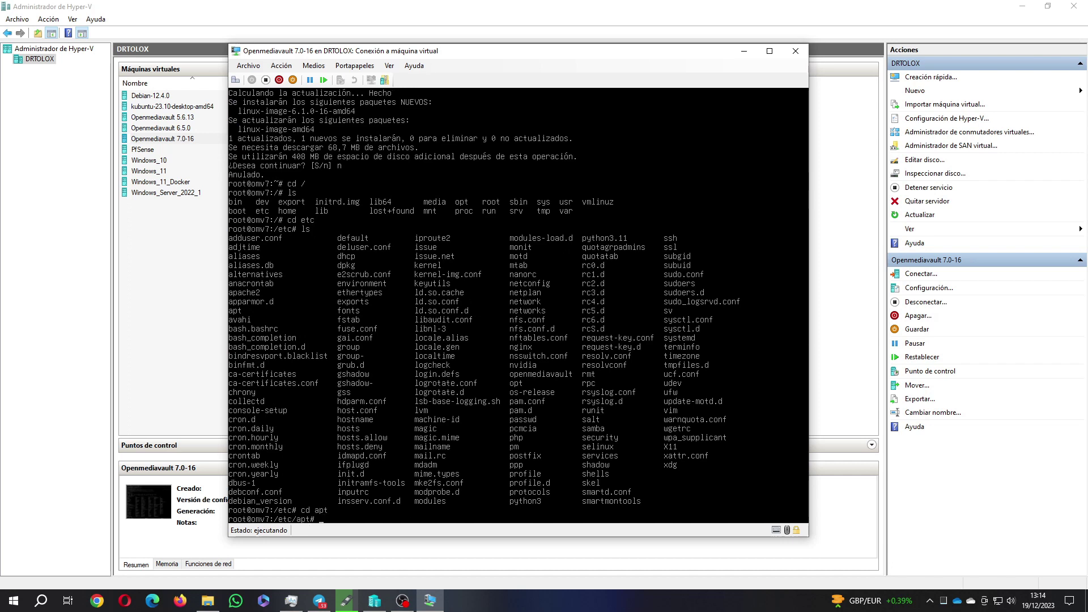
pyautogui.write('ls -l')
pyautogui.press('Return')
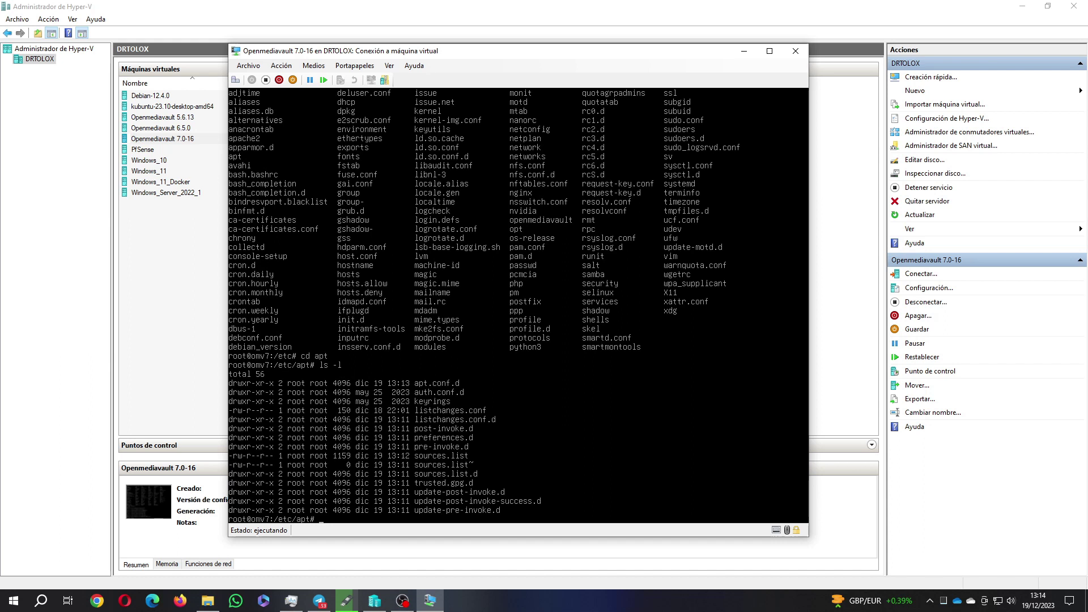
# Review sources.list in nano and exit back to the shell
pyautogui.write('nano sour')
pyautogui.press('Tab')
pyautogui.press('Return')
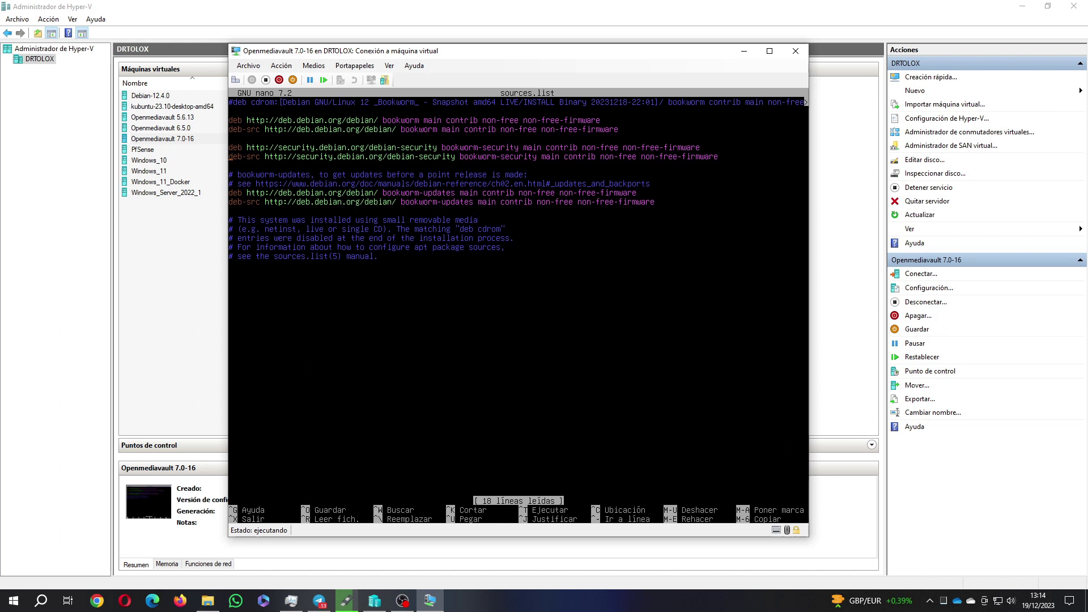
pyautogui.hotkey('ctrl', 'x')
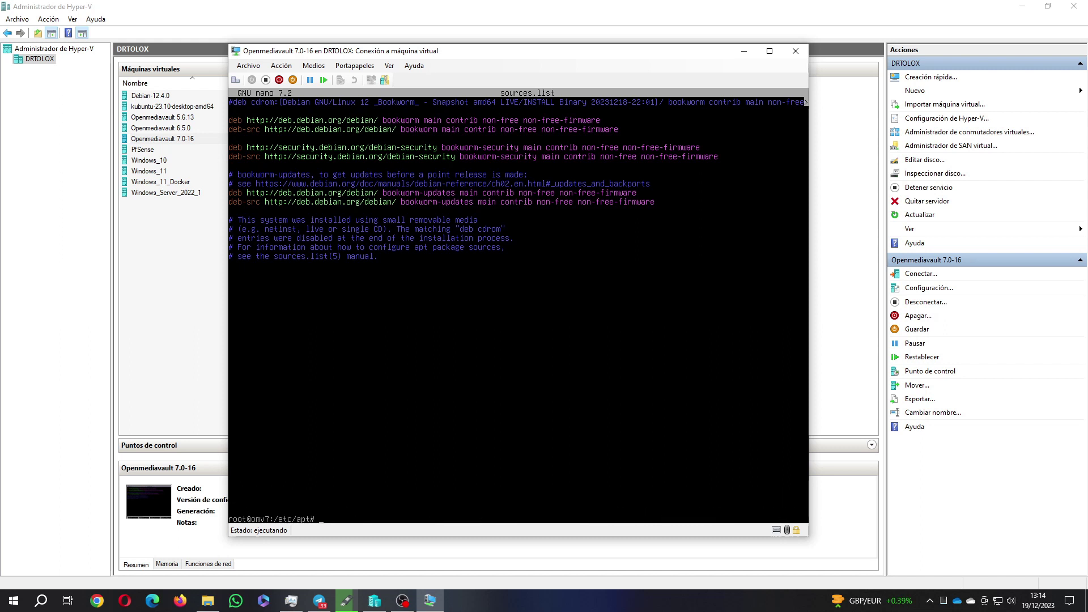
# Install net-tools with apt install net-tools
pyautogui.write('an')
pyautogui.press('BackSpace')
pyautogui.write('pt install net-tools')
pyautogui.press('Return')
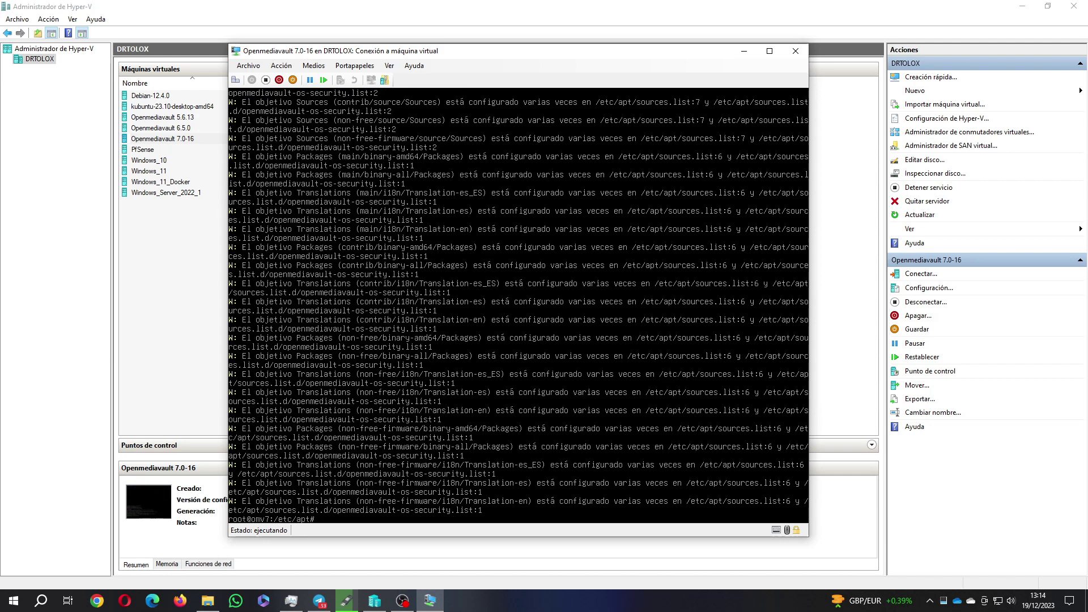
# Install neofetch and run it to display the system information
pyautogui.write('apt instal')
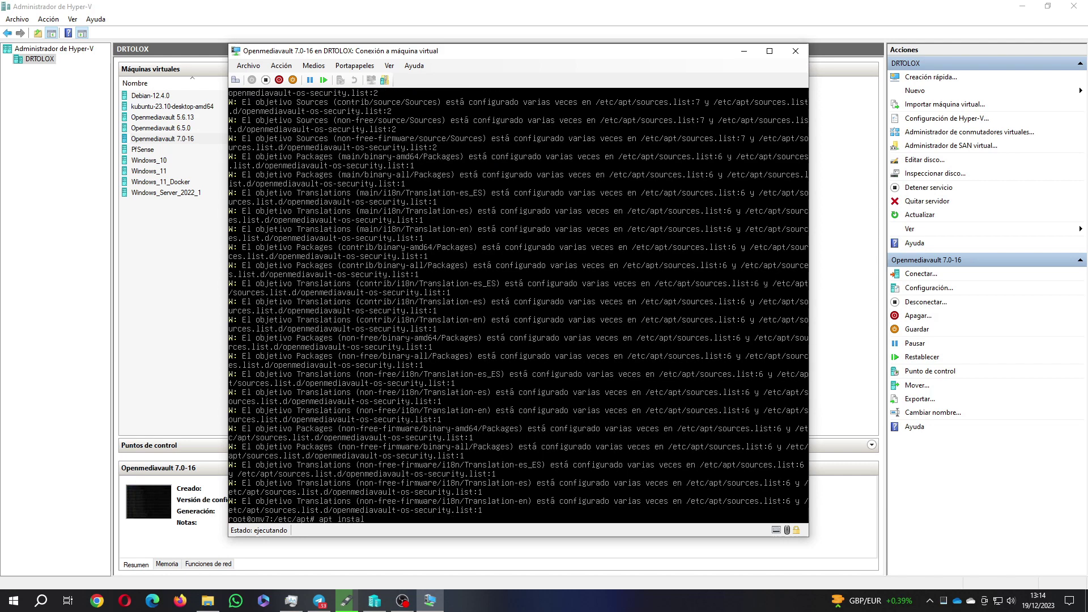
pyautogui.write('l neofetch')
pyautogui.press('Return')
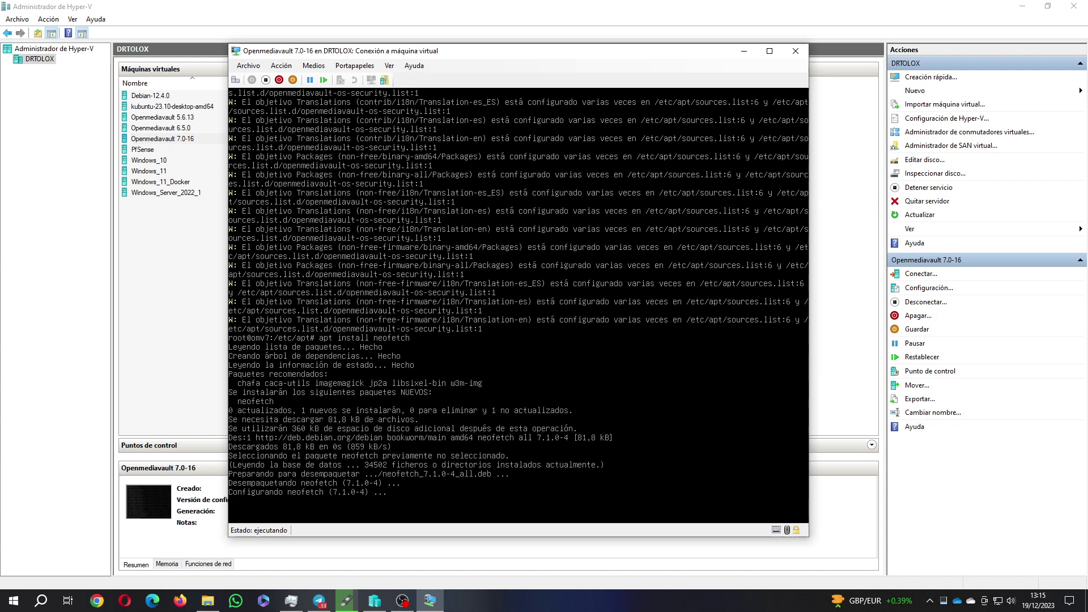
pyautogui.write('clear')
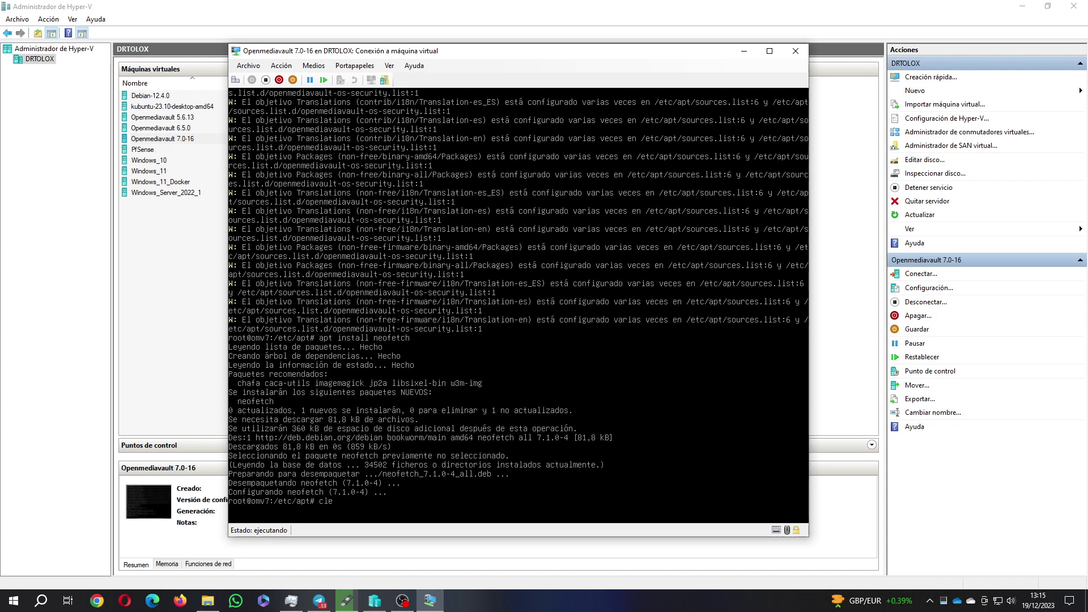
pyautogui.press('Return')
pyautogui.write('neofet')
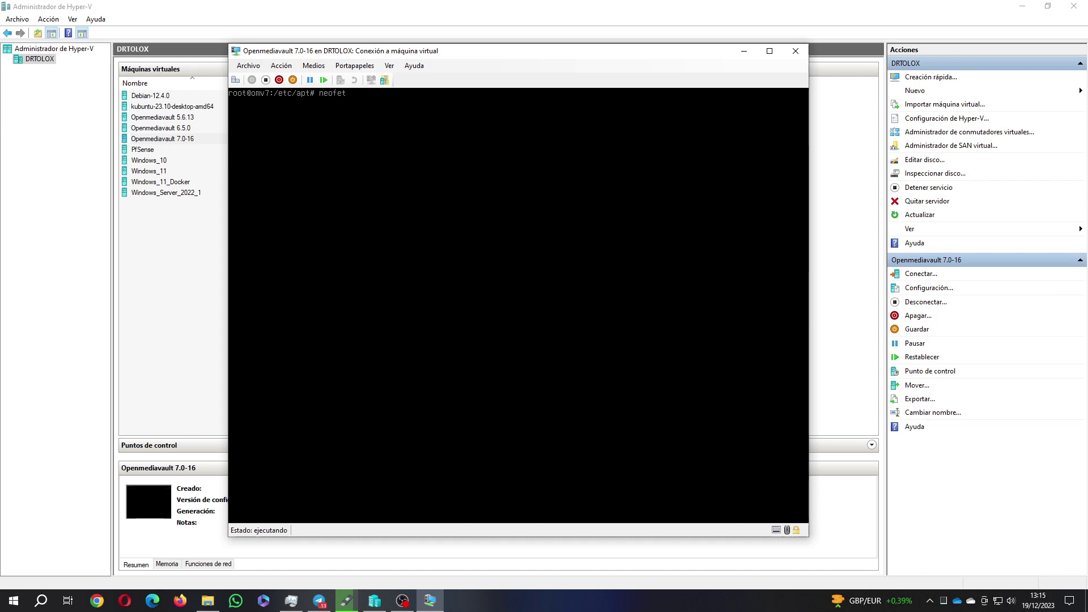
pyautogui.write('ch')
pyautogui.press('Return')
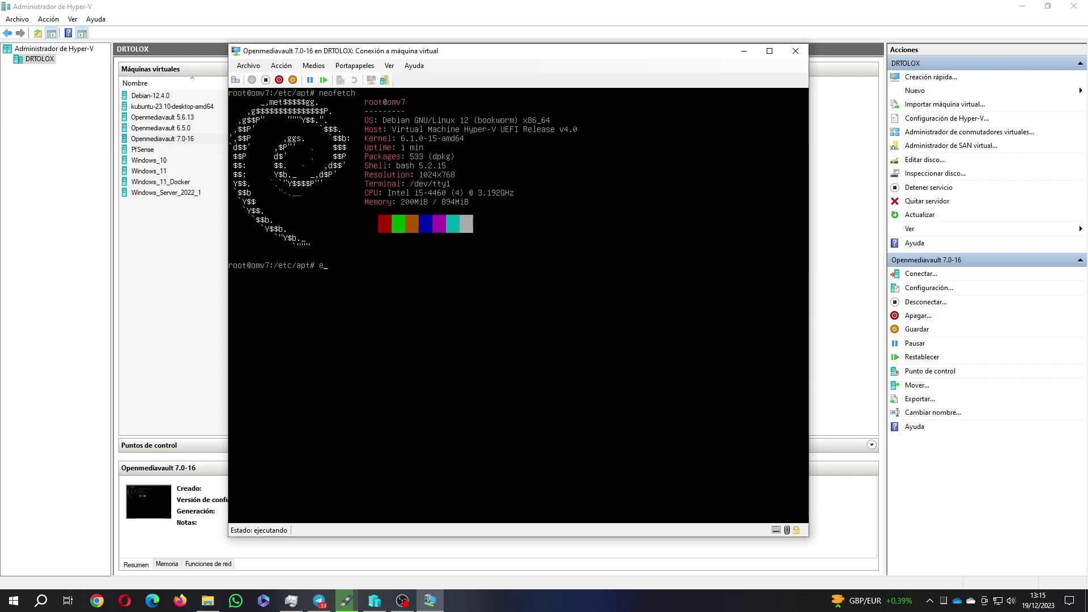
# Clear the terminal and exit the root shell to the login prompt
pyautogui.write('clear')
pyautogui.press('Return')
pyautogui.write('exit')
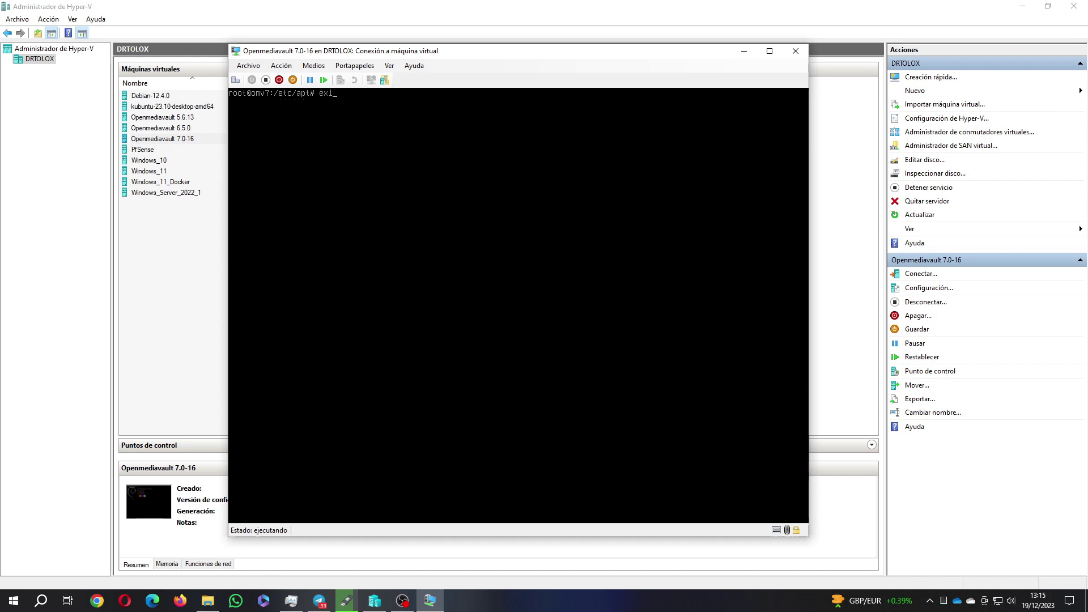
pyautogui.press('Return')
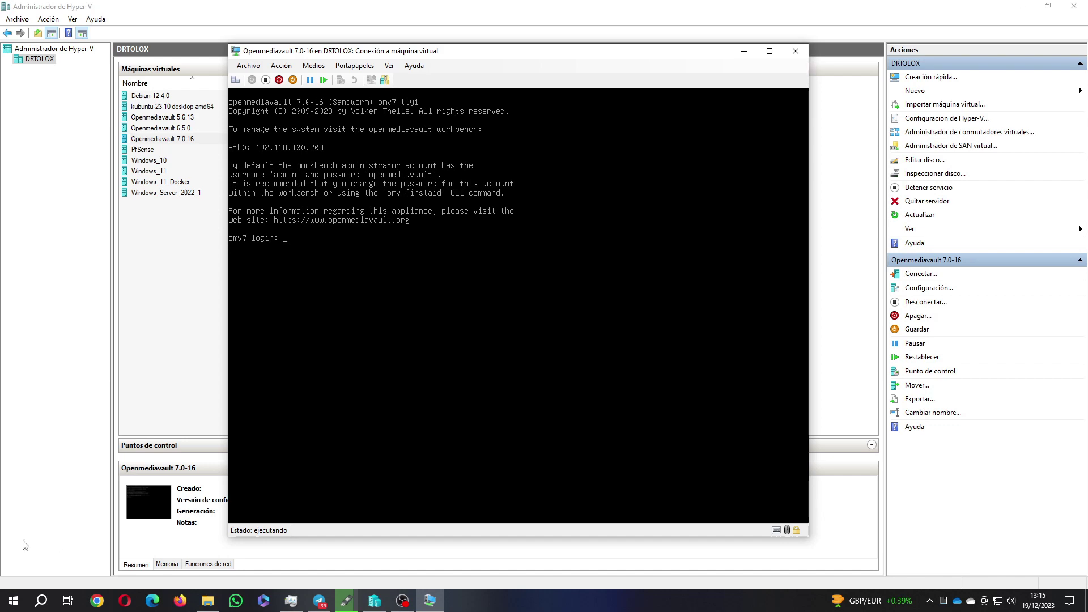
# Load the openmediavault login page at 192.168.100.203 in Firefox
pyautogui.click(180, 600)
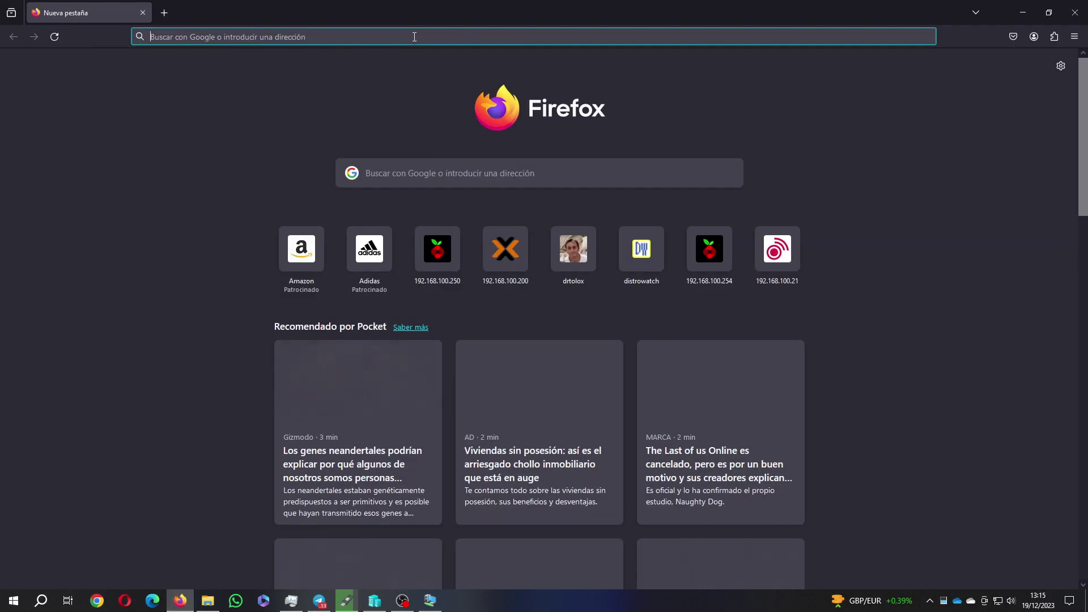
pyautogui.click(415, 37)
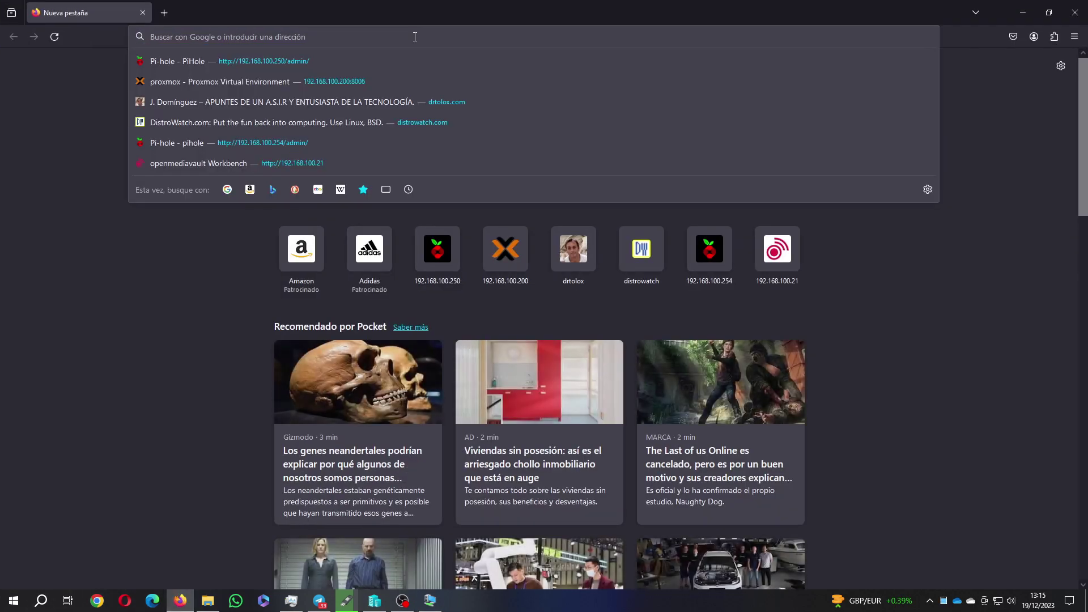
pyautogui.write('192.168')
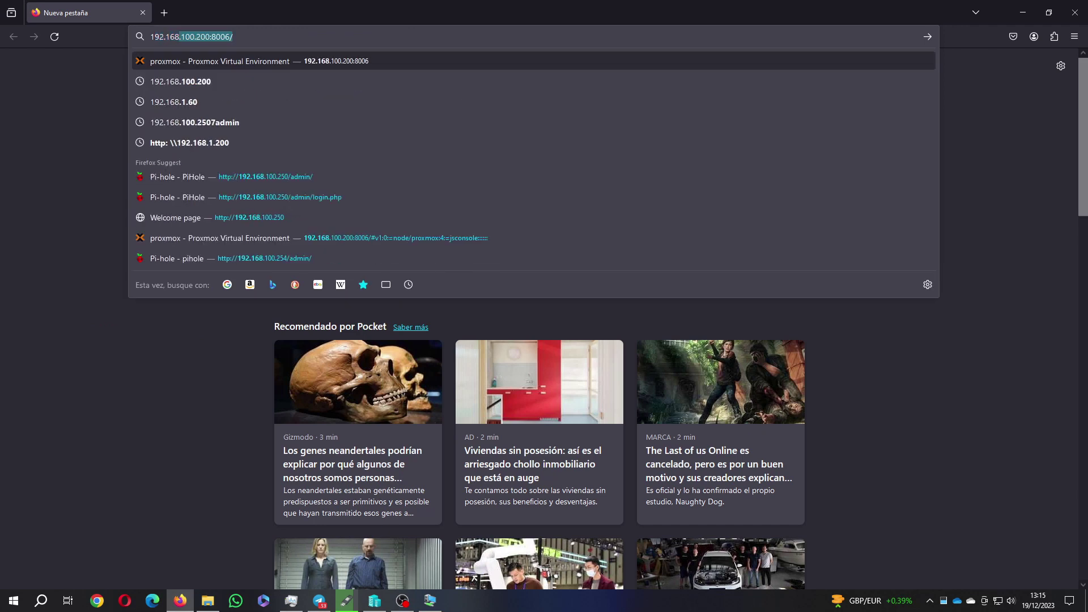
pyautogui.write('.100.203')
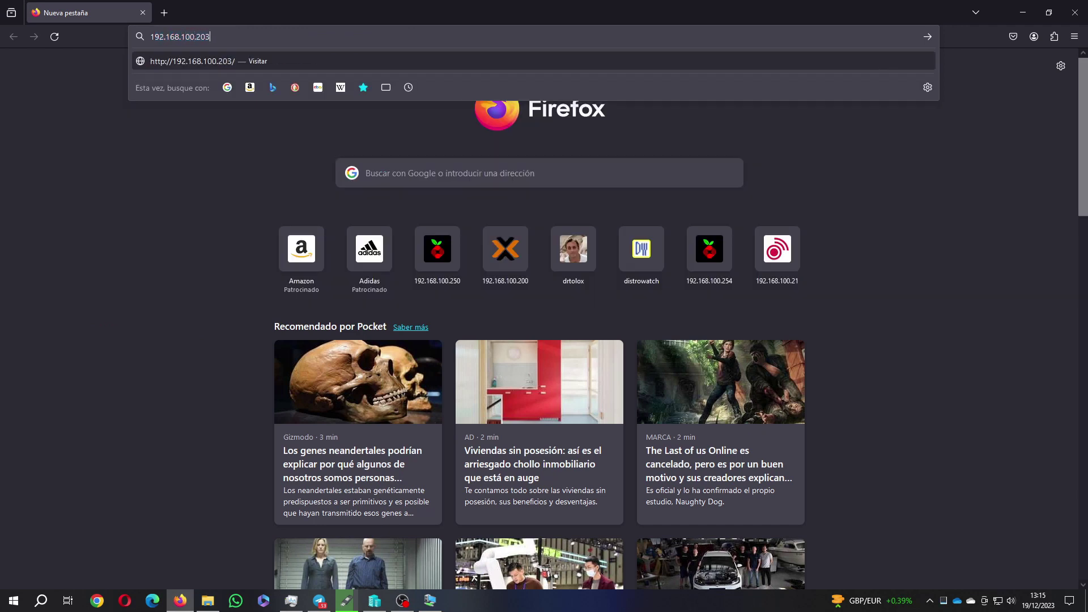
pyautogui.press('Return')
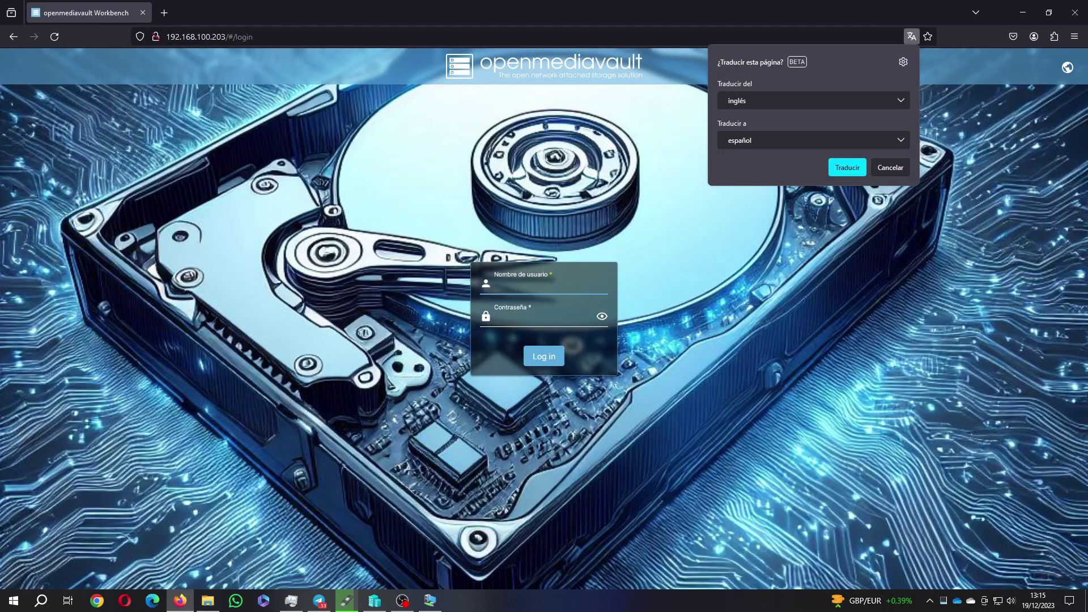
pyautogui.click(893, 173)
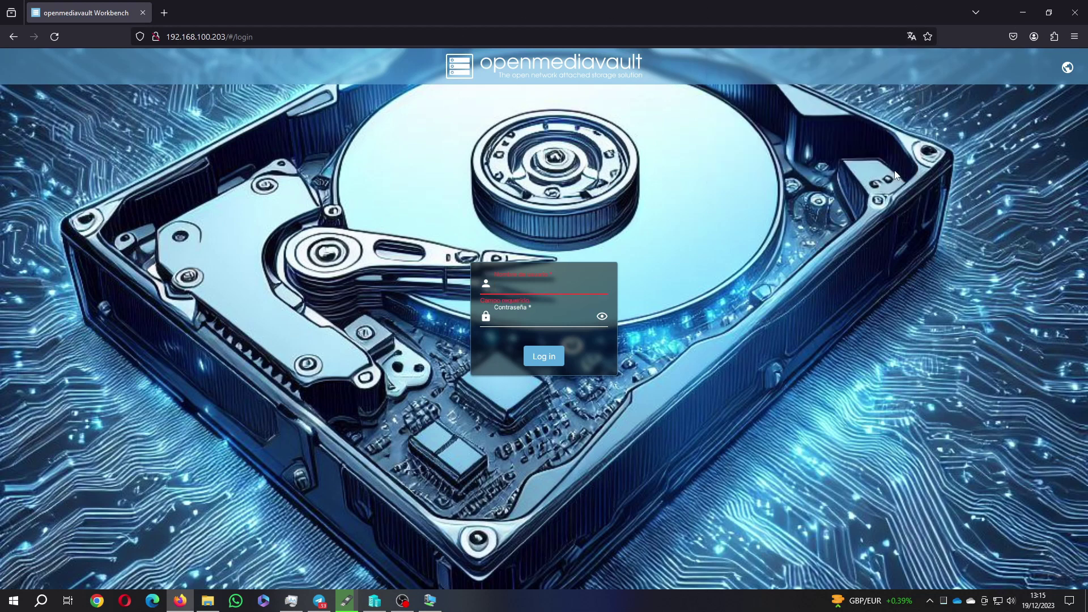
# Log in to the web interface as the admin user with its password
pyautogui.press('Tab')
pyautogui.write('a')
pyautogui.press('Tab')
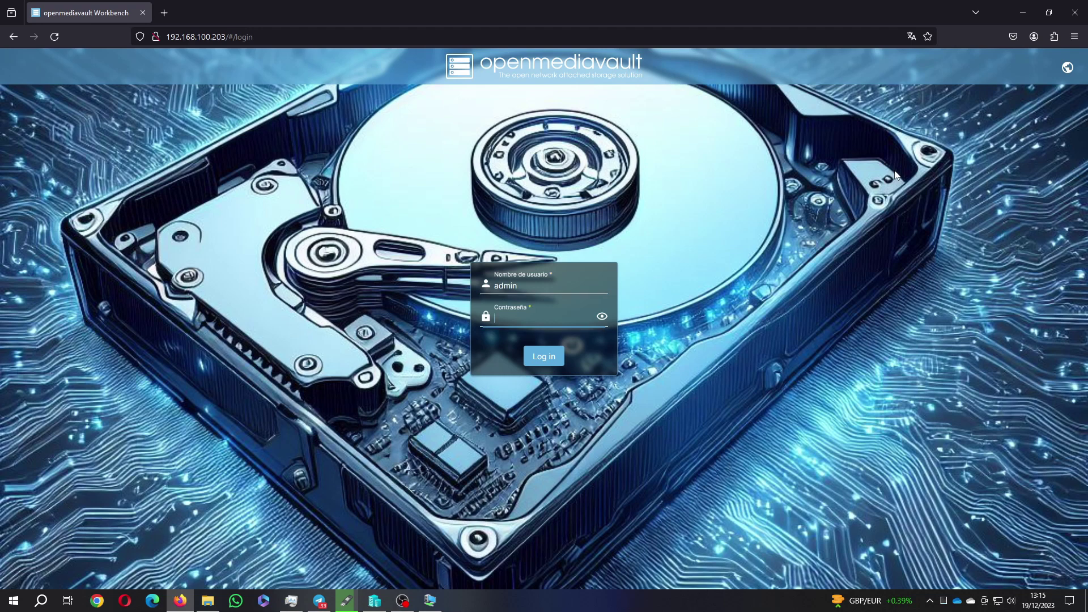
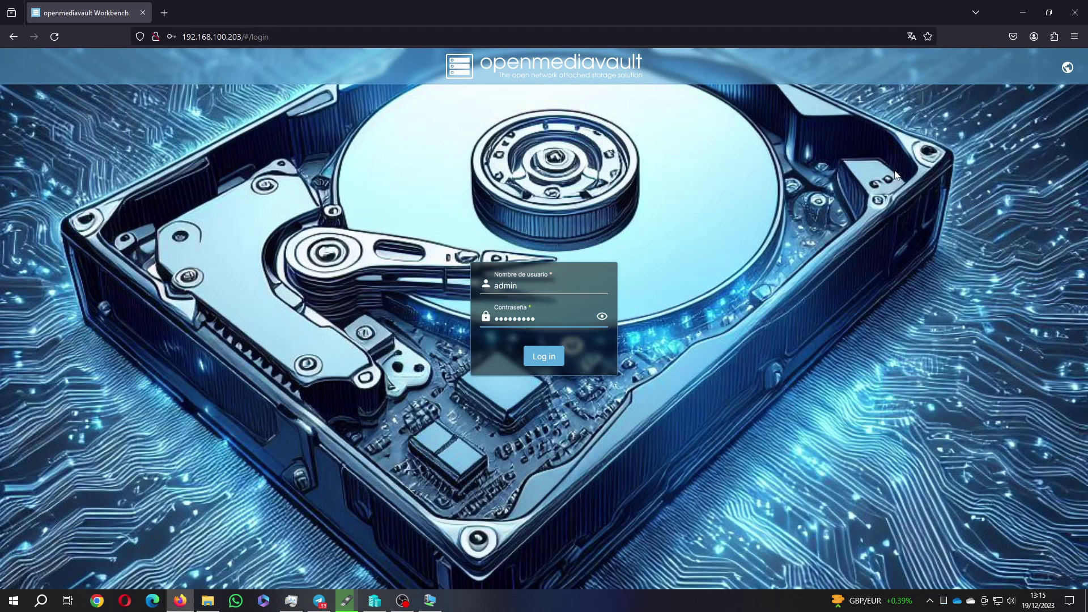
pyautogui.press('Return')
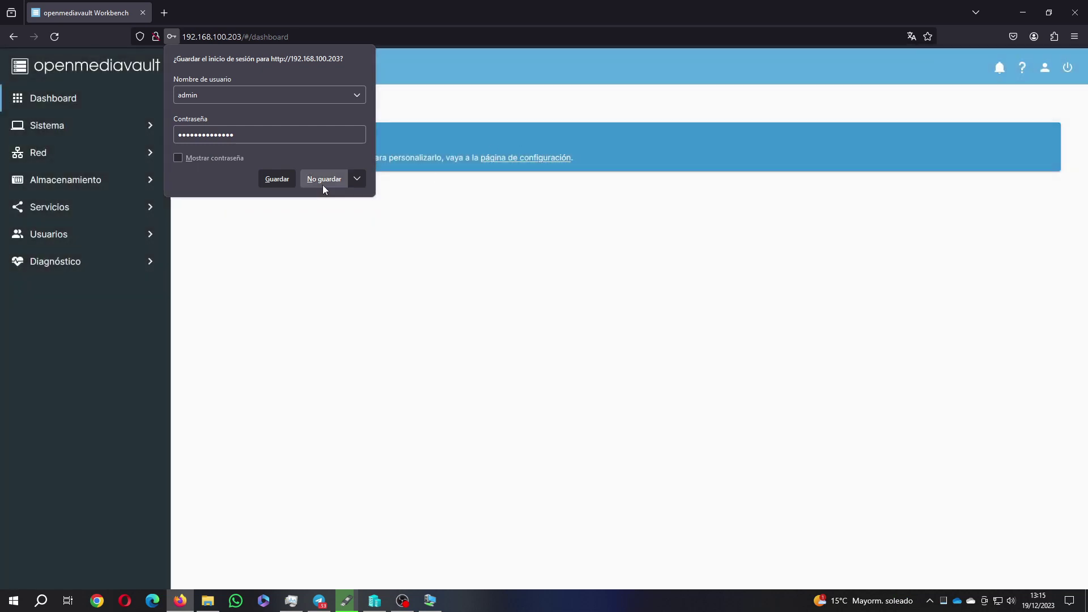
# Decline saving the login and go to the dashboard widget configuration page
pyautogui.click(323, 180)
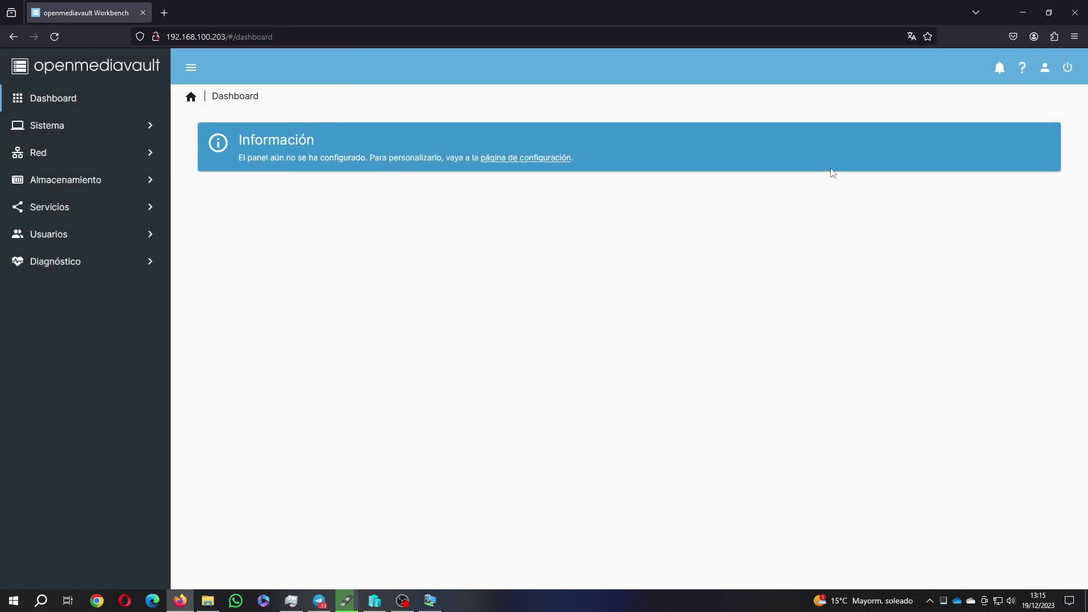
pyautogui.click(558, 161)
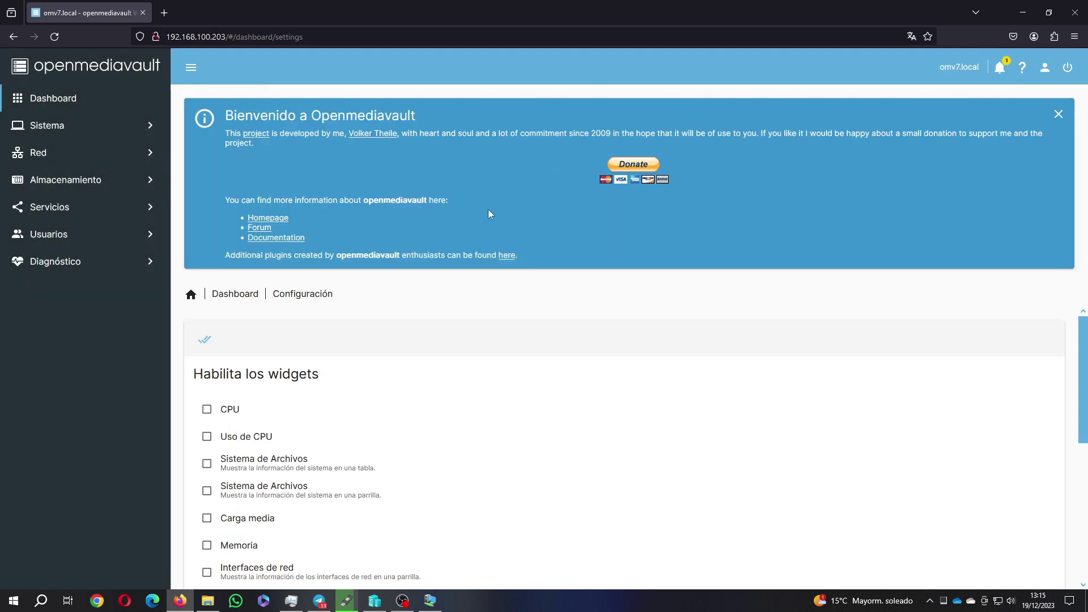
pyautogui.scroll(-5, 265, 357)
pyautogui.scroll(5, 243, 357)
# Enable the CPU, Uso de CPU, both Sistema de Archivos, Carga media and Memoria widgets
pyautogui.click(208, 410)
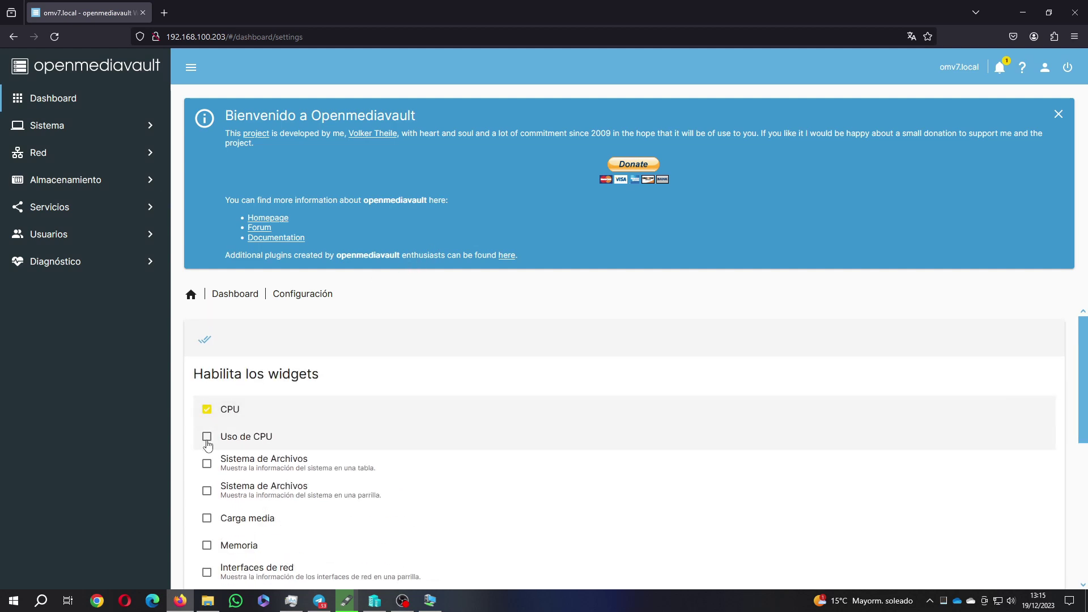
pyautogui.click(207, 437)
pyautogui.click(207, 463)
pyautogui.click(207, 491)
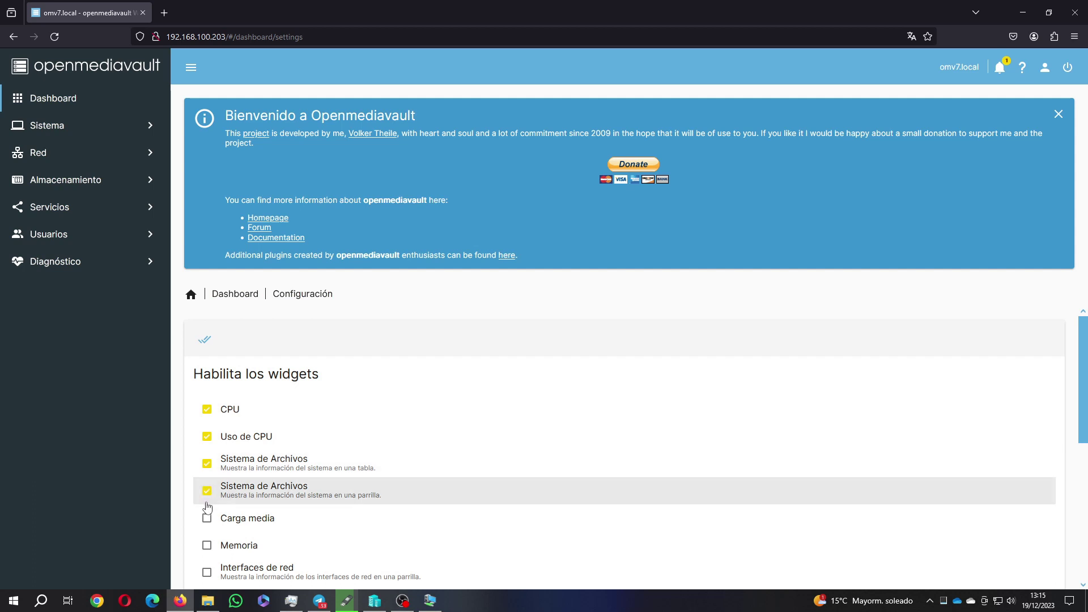
pyautogui.click(207, 518)
pyautogui.click(206, 545)
pyautogui.scroll(-5, 208, 549)
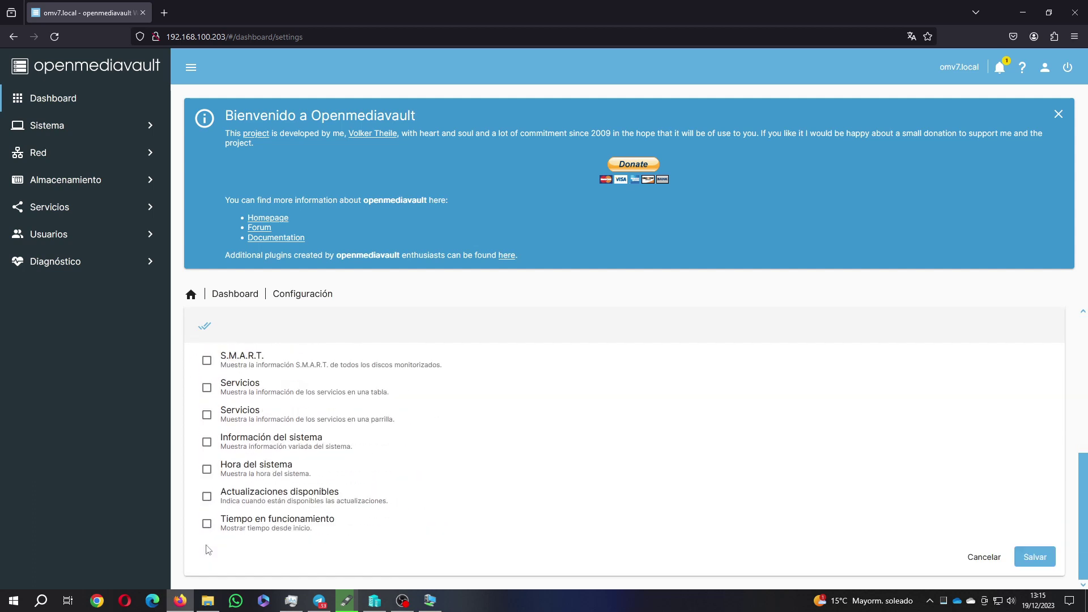
pyautogui.scroll(2, 207, 510)
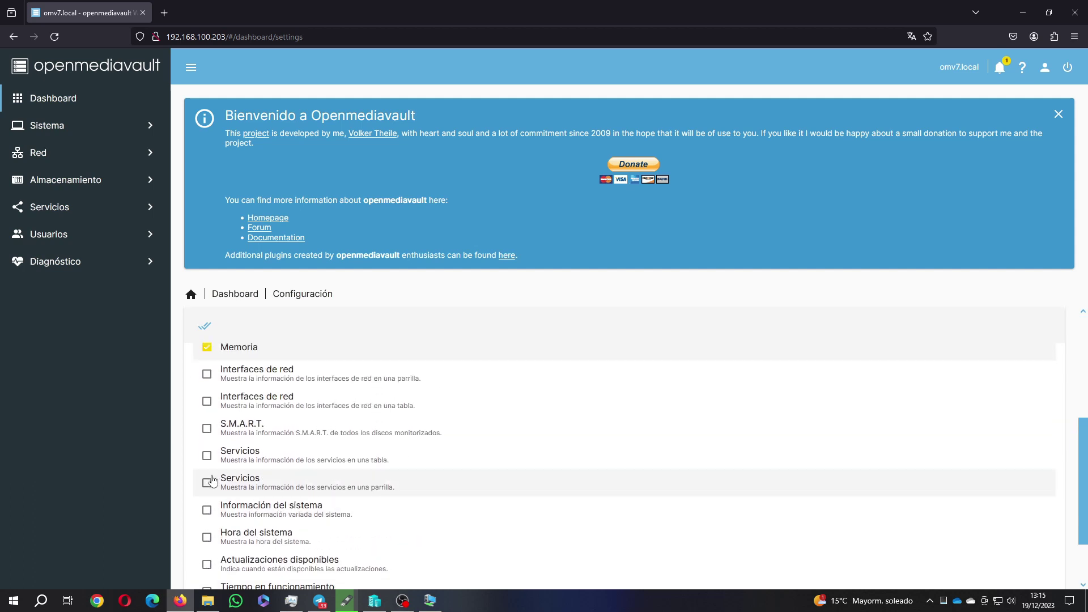
# Enable Interfaces de red, S.M.A.R.T., Servicios, Información del sistema, Hora, Actualizaciones and Tiempo en funcionamiento widgets
pyautogui.click(207, 374)
pyautogui.click(207, 401)
pyautogui.click(207, 429)
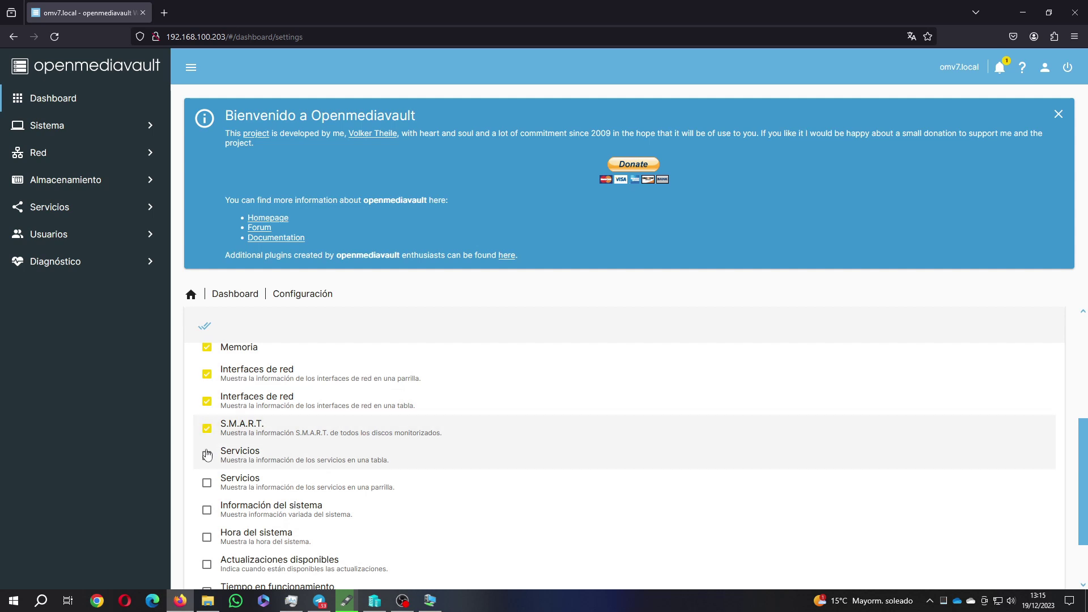
pyautogui.click(207, 455)
pyautogui.click(207, 483)
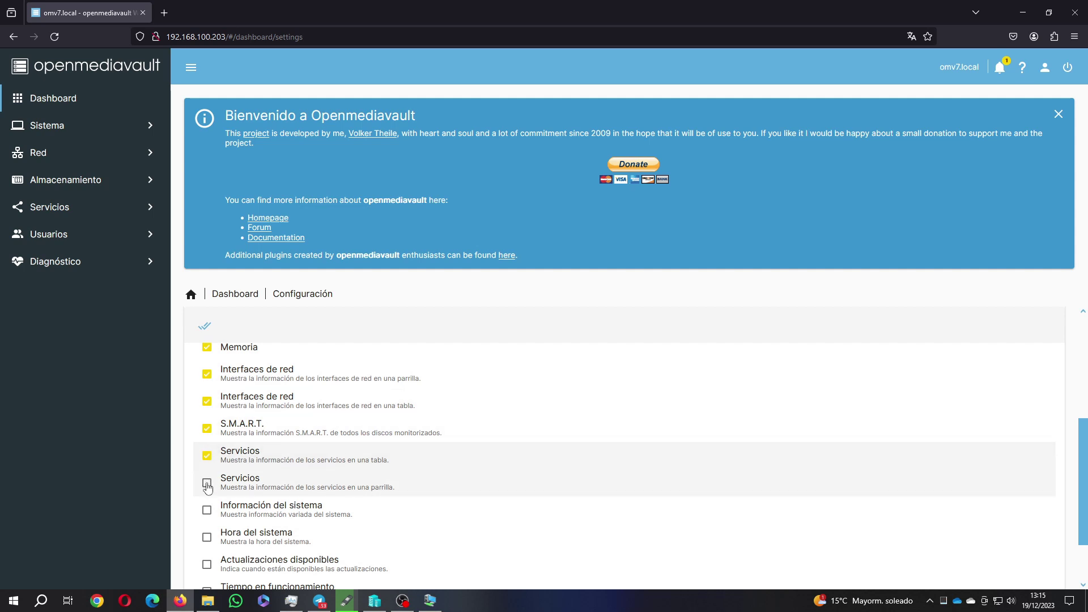
pyautogui.click(207, 511)
pyautogui.click(206, 537)
pyautogui.click(209, 564)
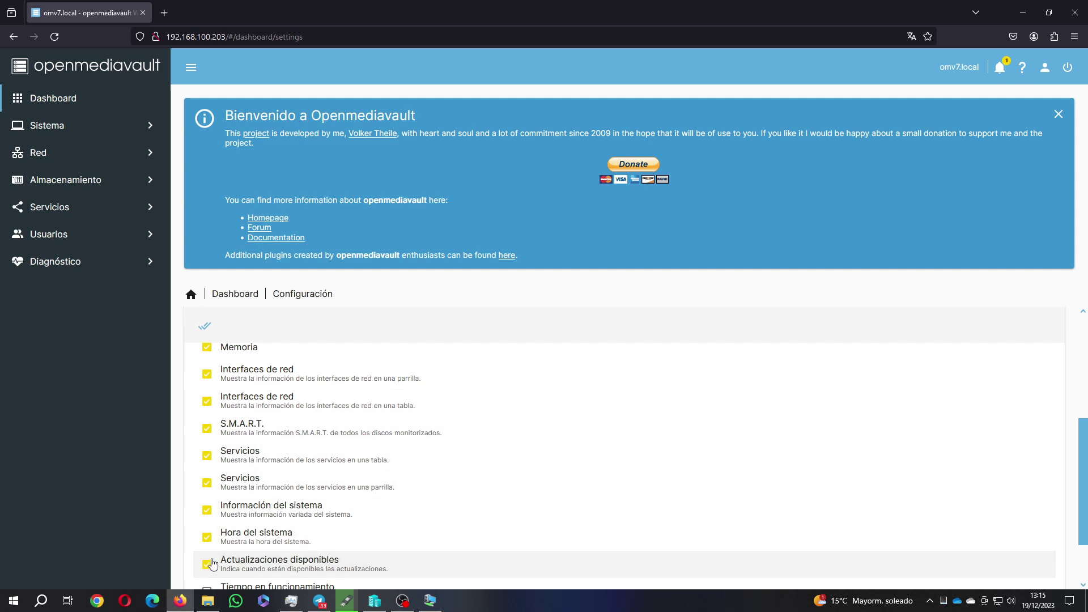
pyautogui.scroll(-2, 212, 565)
pyautogui.click(207, 524)
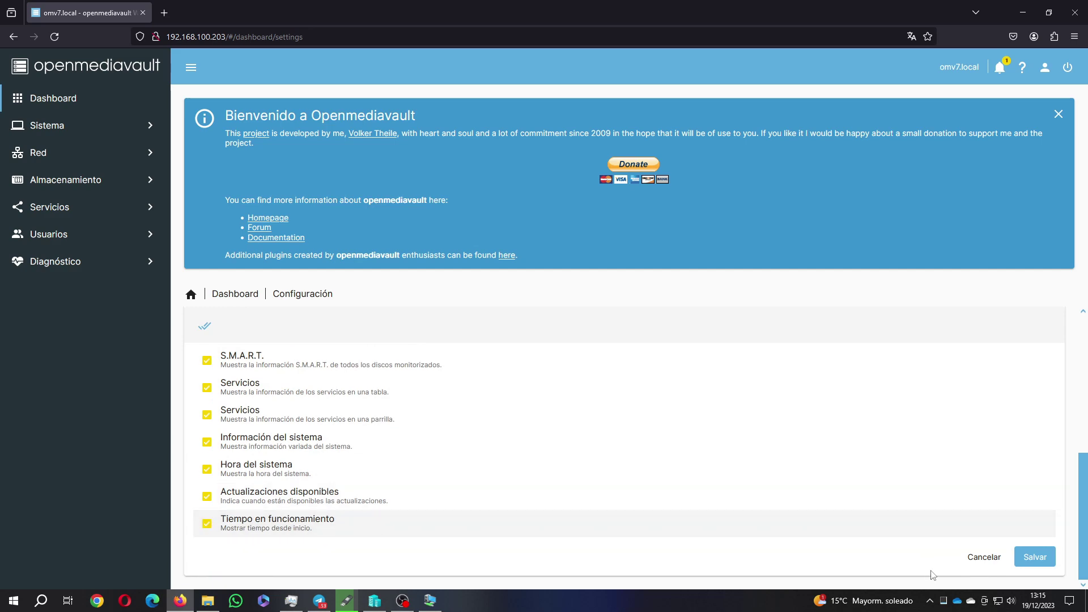
# Save the widget selection and dismiss the Bienvenido welcome banner
pyautogui.click(1030, 565)
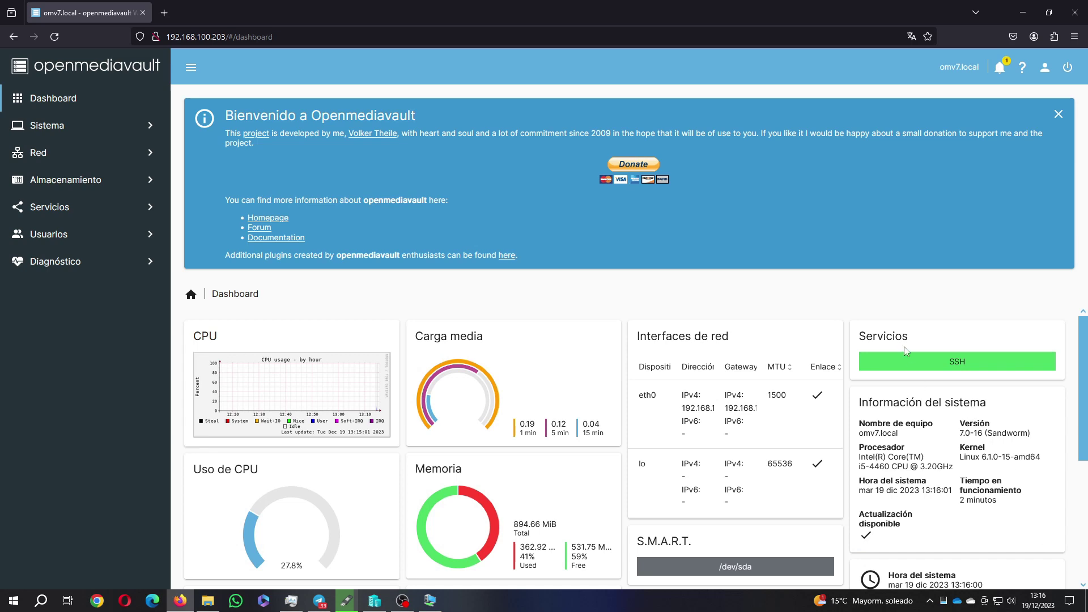
pyautogui.click(1058, 114)
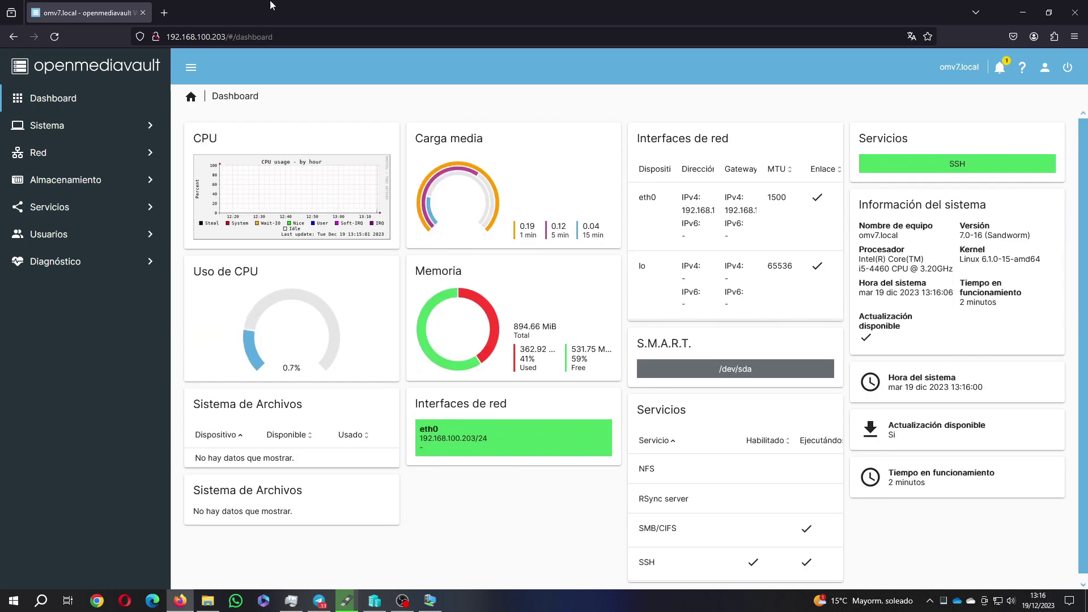
pyautogui.click(60, 131)
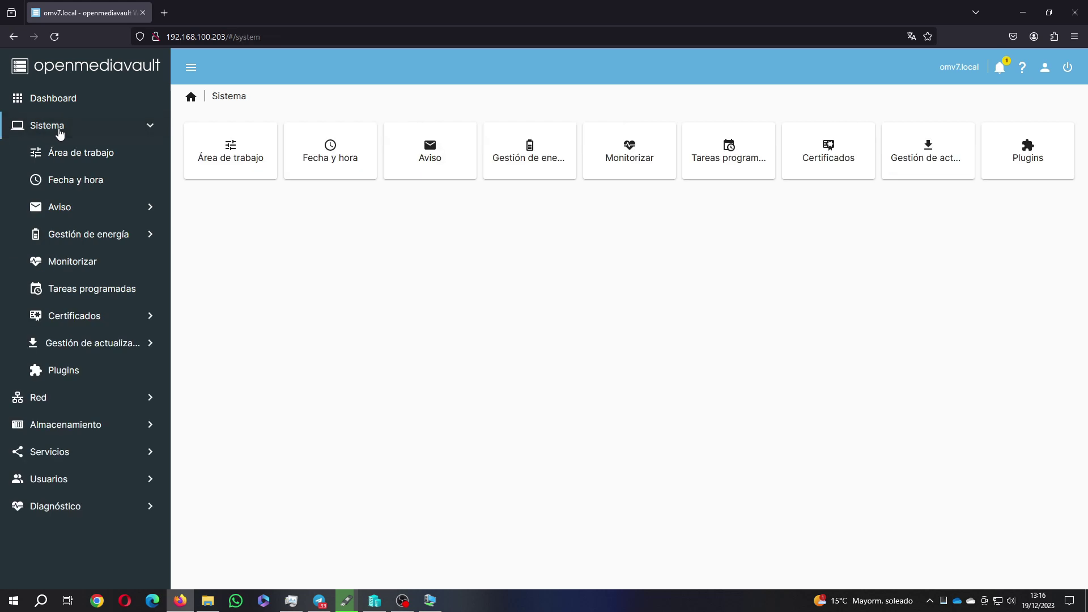
# Review the Área de trabajo and Fecha y hora settings pages
pyautogui.click(60, 154)
pyautogui.click(64, 181)
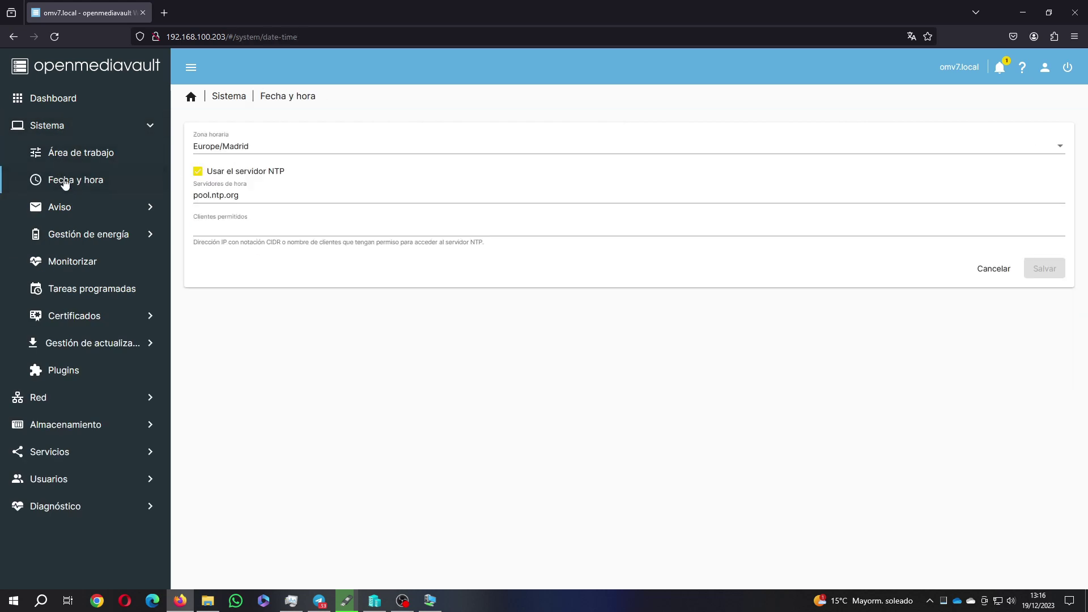
pyautogui.click(86, 161)
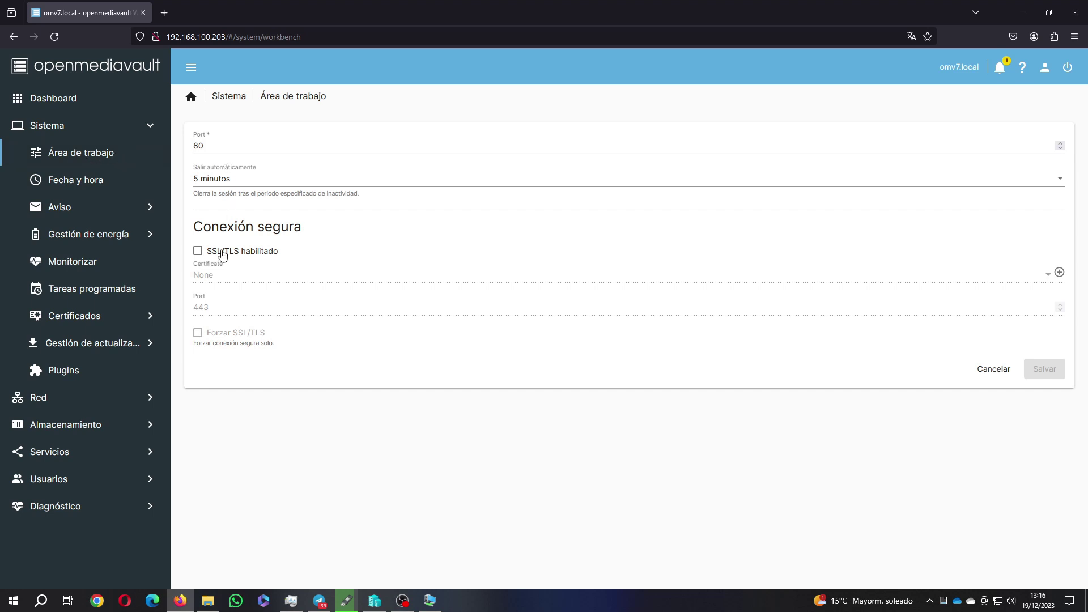
pyautogui.click(96, 184)
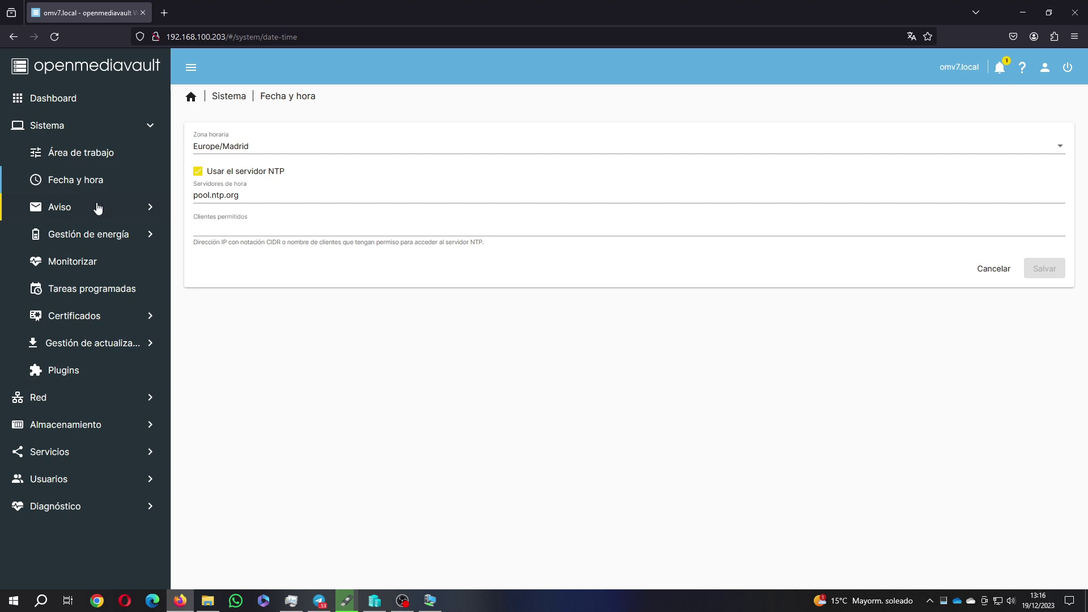
# Browse Aviso notification settings and events, Gestión de energía, Monitorizar and Certificados
pyautogui.click(98, 208)
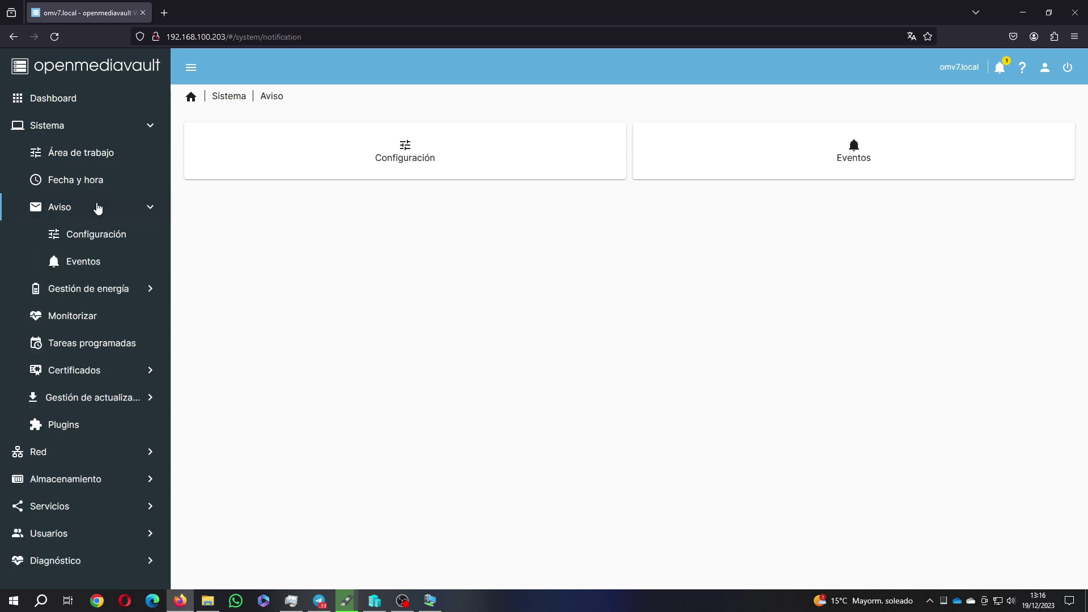
pyautogui.click(95, 236)
pyautogui.click(92, 262)
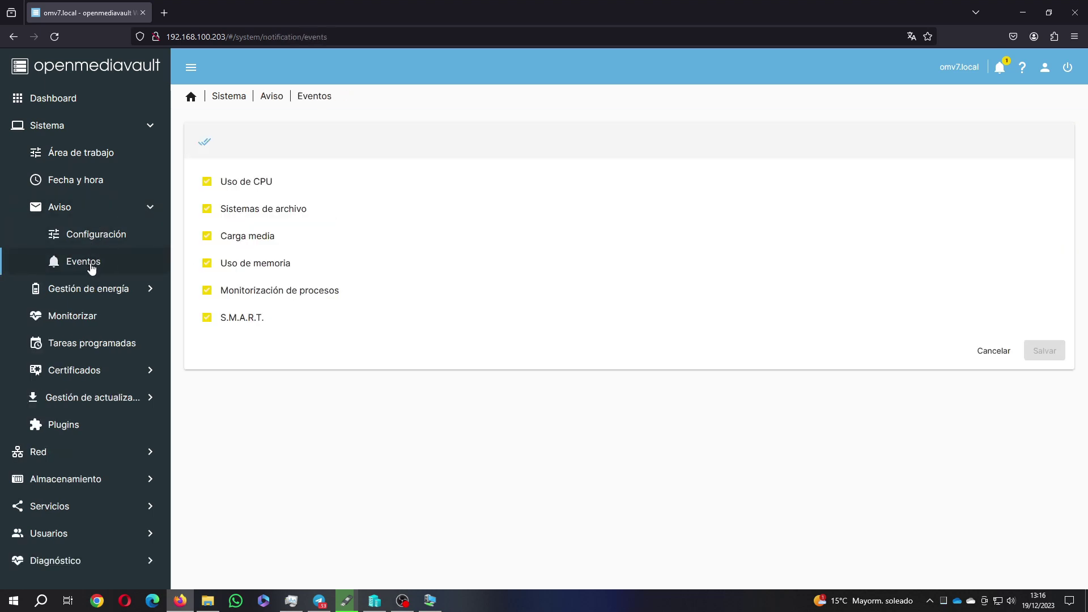
pyautogui.click(91, 290)
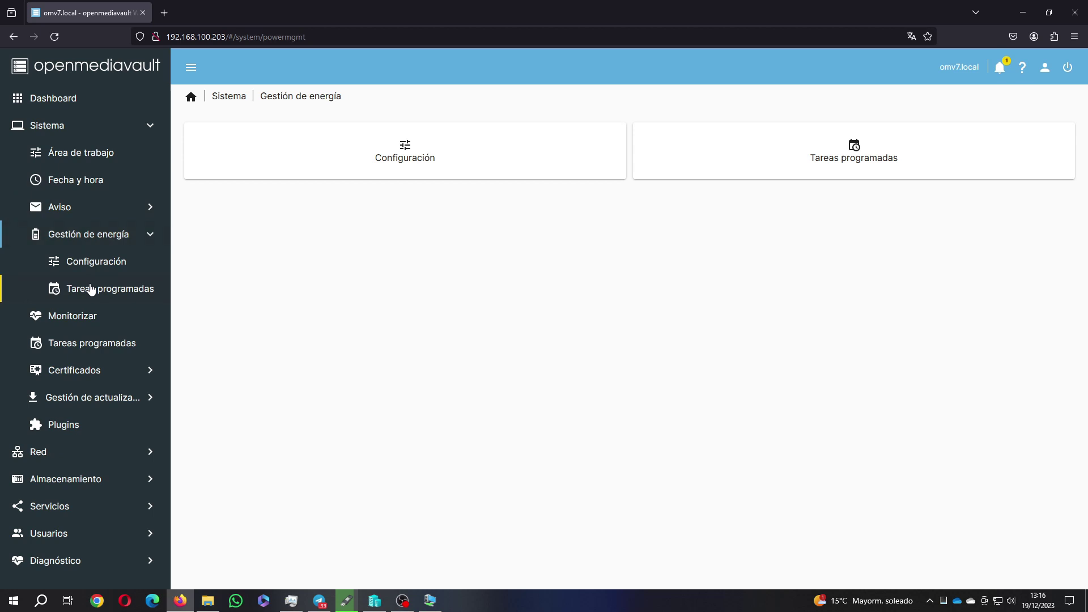
pyautogui.click(81, 318)
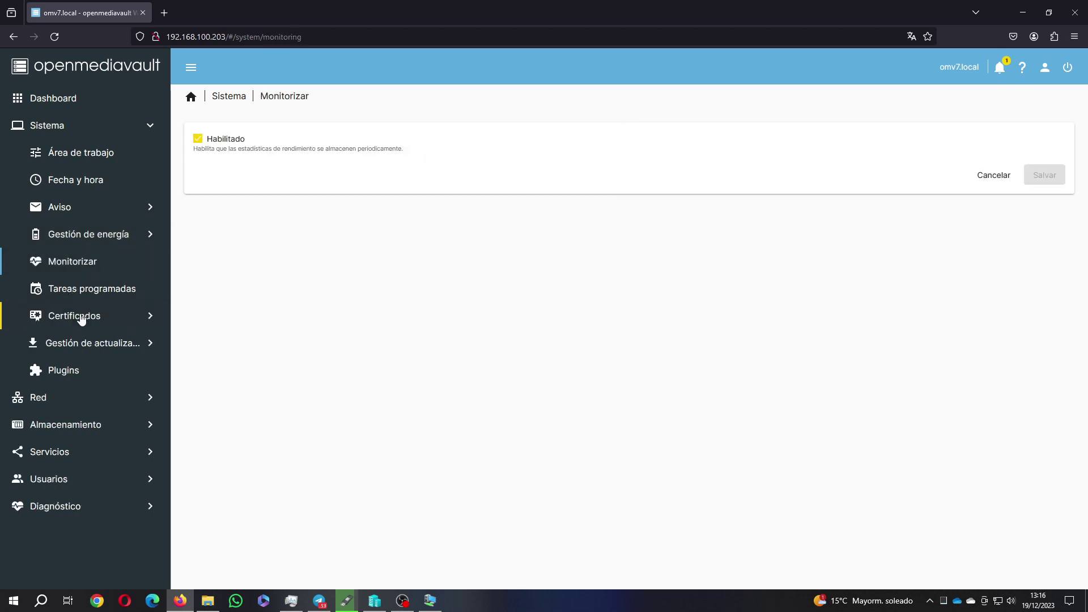
pyautogui.click(148, 319)
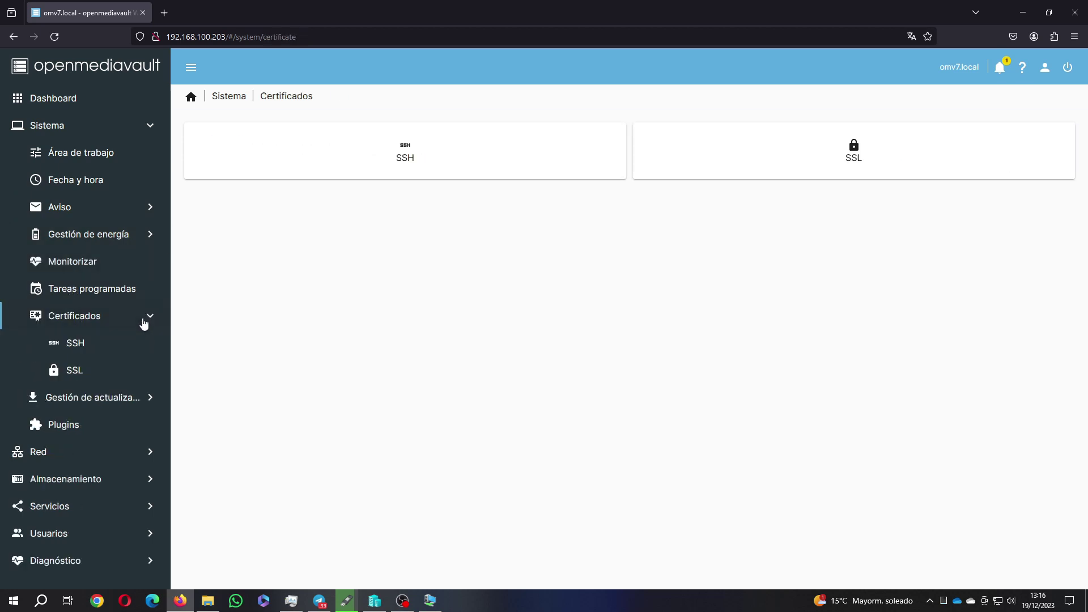
# List pending updates under Gestión de actualizaciones > Actualizaciones, showing the two linux-image kernel packages
pyautogui.click(113, 396)
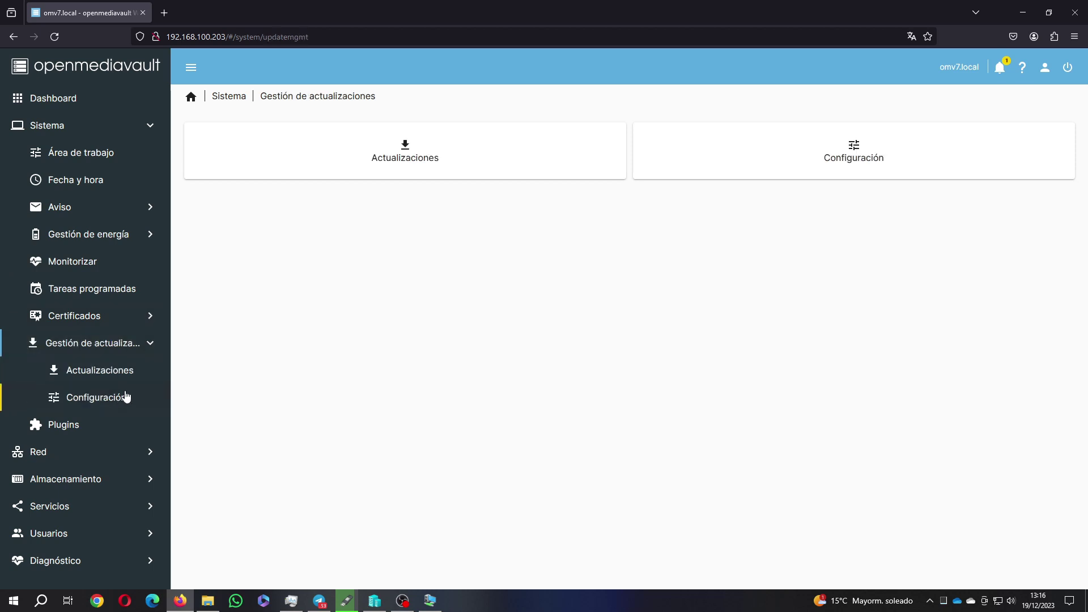
pyautogui.click(108, 370)
pyautogui.click(252, 212)
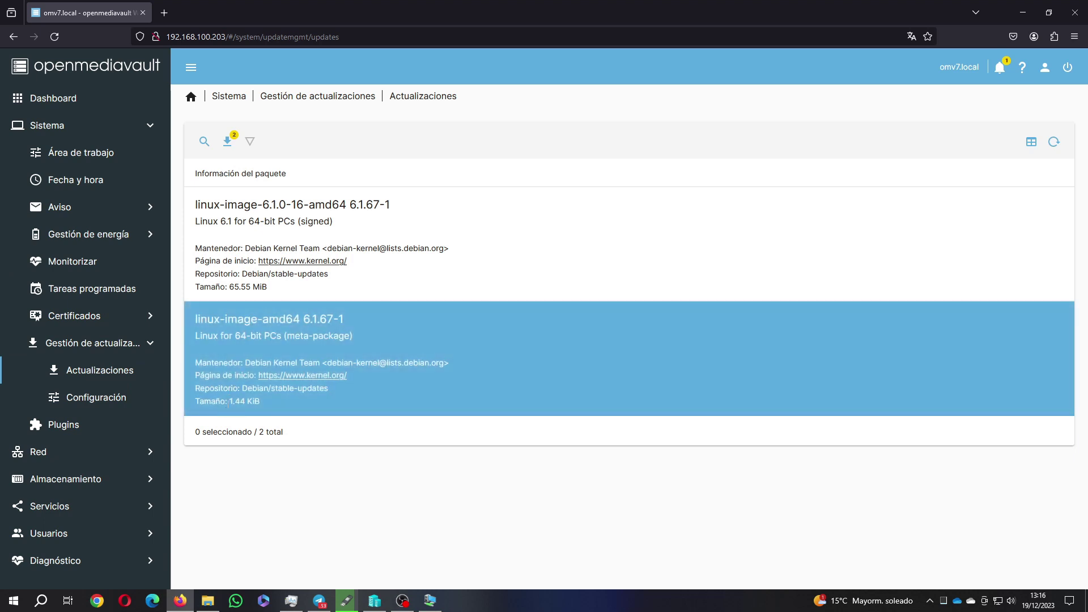
# Upgrade both linux-image kernel packages with Confirmar ticked, then close the finished apt output
pyautogui.click(234, 145)
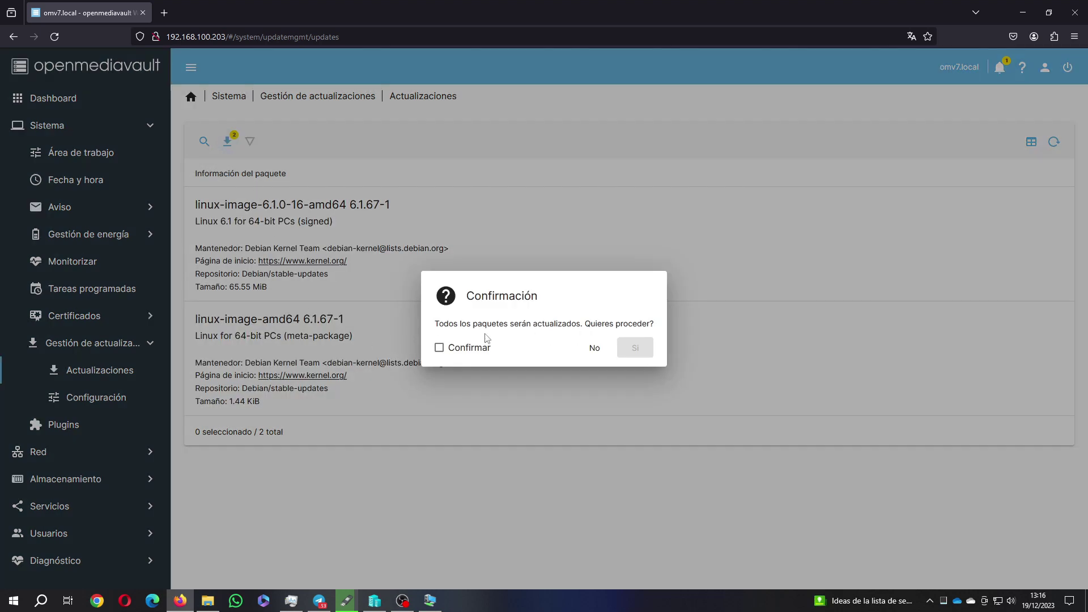
pyautogui.click(440, 347)
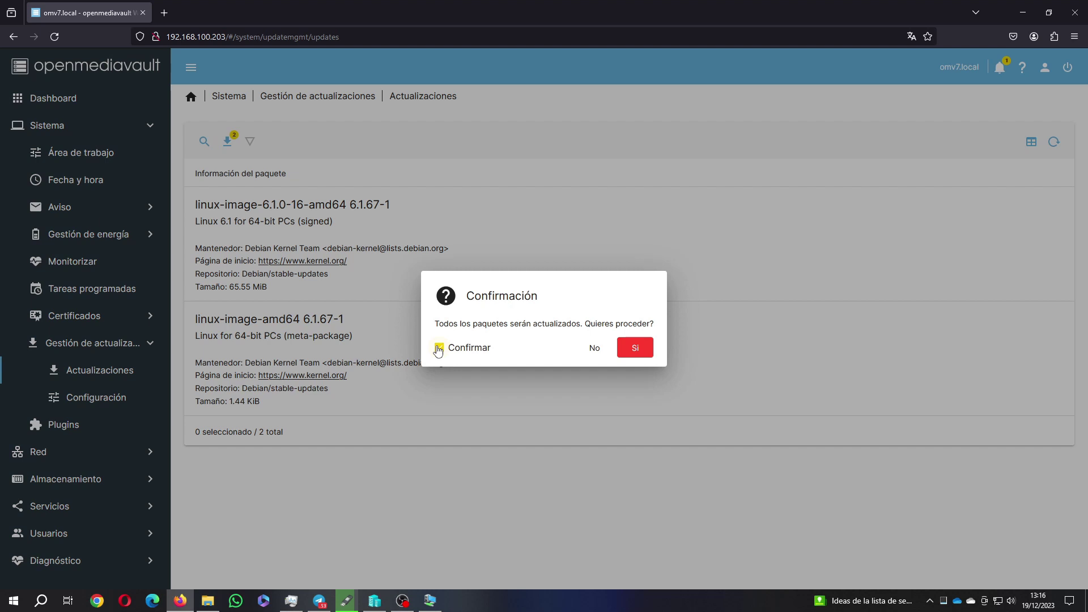
pyautogui.click(635, 348)
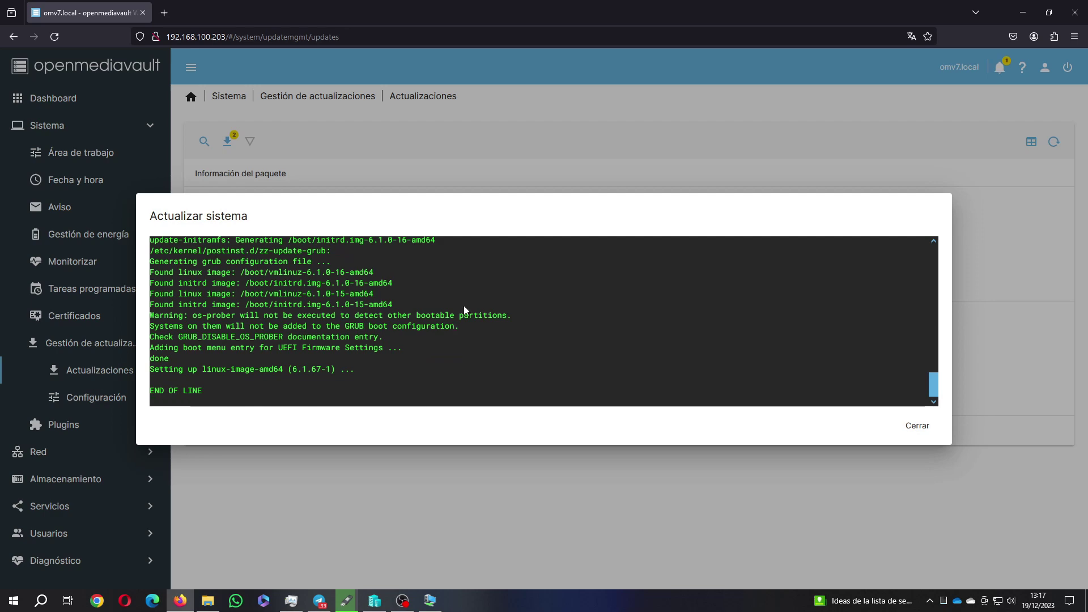
pyautogui.click(917, 426)
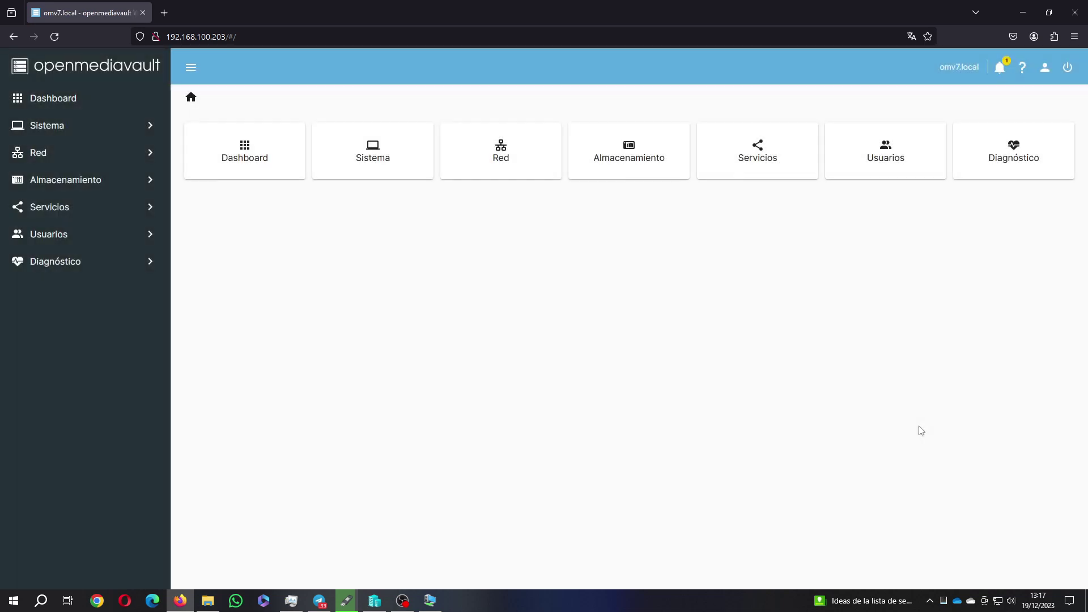
# Browse Red > General, Interfaces and Proxy, then Firewall > Reglas with its empty IPv4 table
pyautogui.click(105, 131)
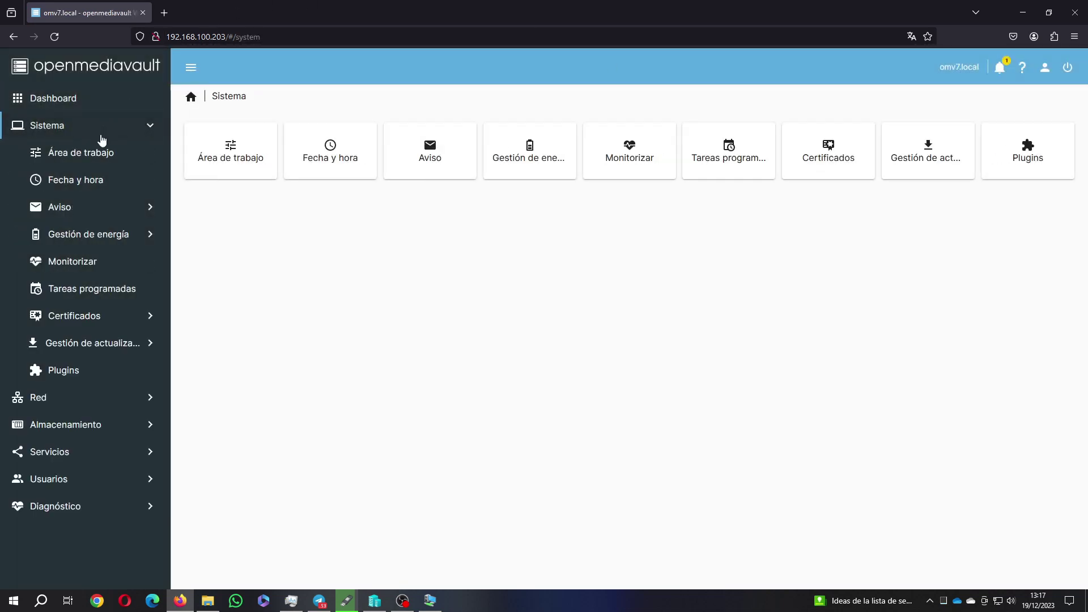
pyautogui.click(80, 398)
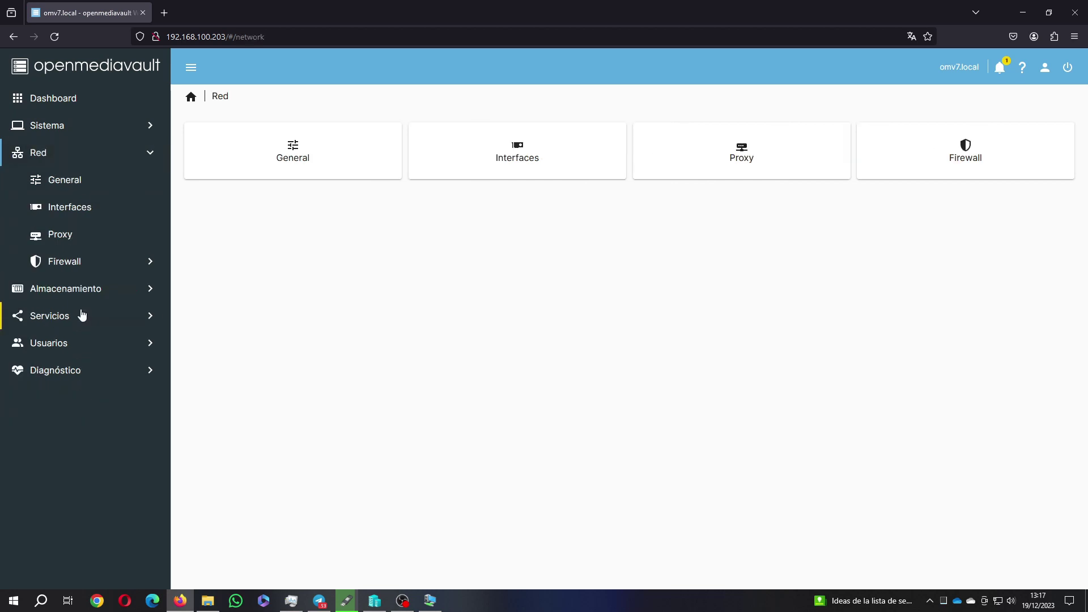
pyautogui.click(93, 181)
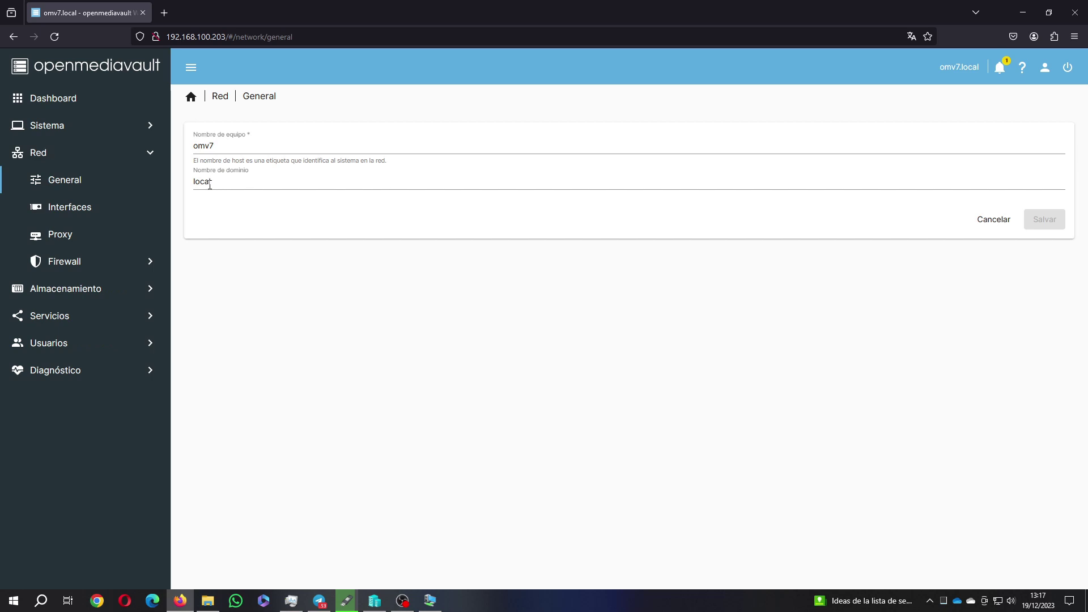
pyautogui.click(86, 208)
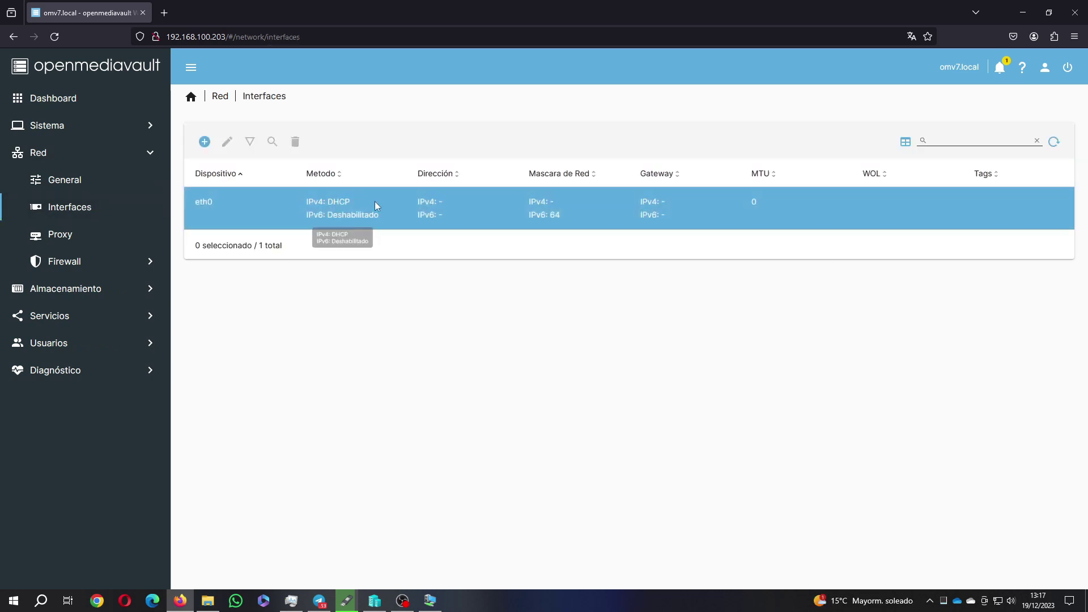
pyautogui.click(72, 235)
pyautogui.click(77, 267)
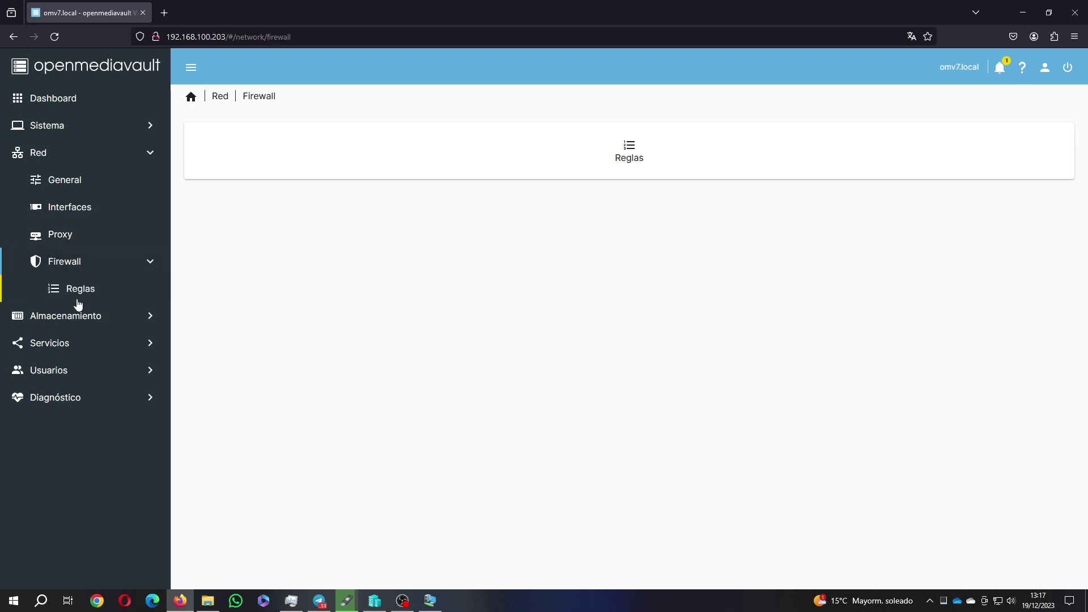
pyautogui.click(85, 297)
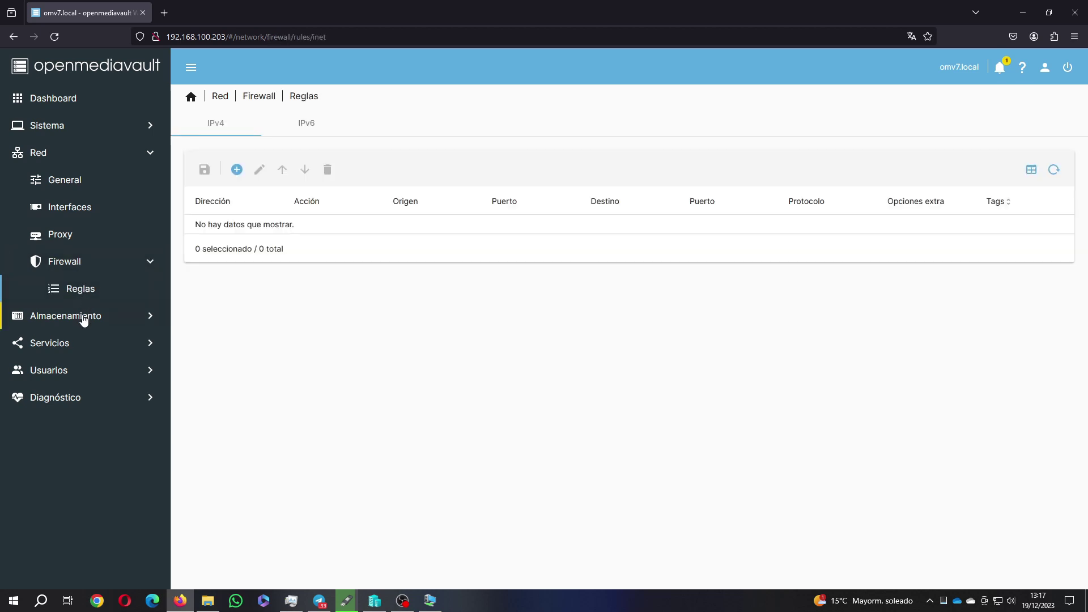
pyautogui.click(84, 320)
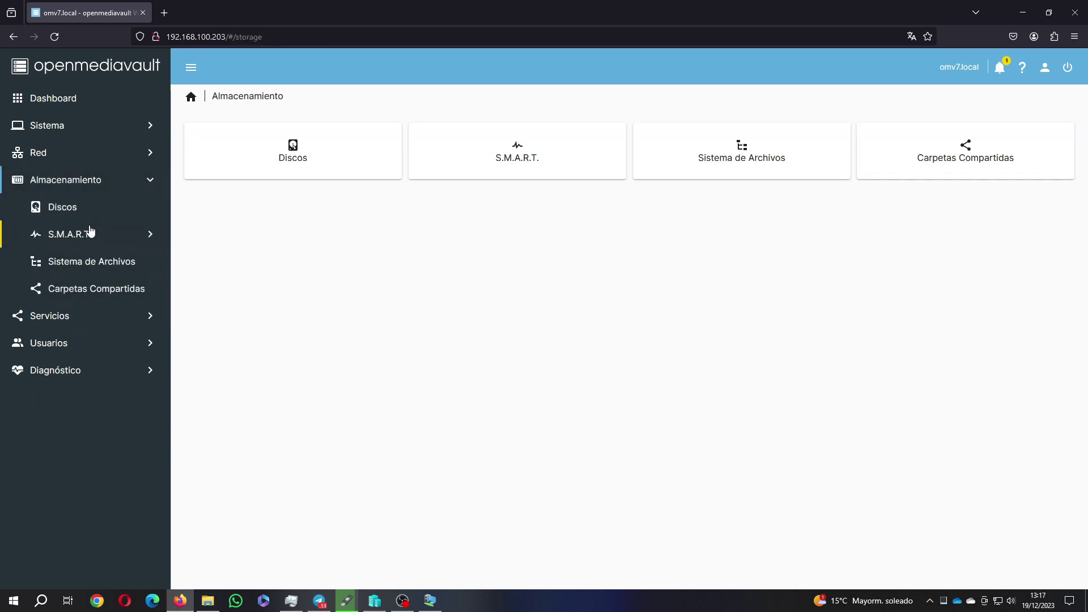
# Browse Discos (25.00 GiB /dev/sda), the S.M.A.R.T. subpages, Sistema de Archivos and empty Carpetas Compartidas
pyautogui.click(93, 214)
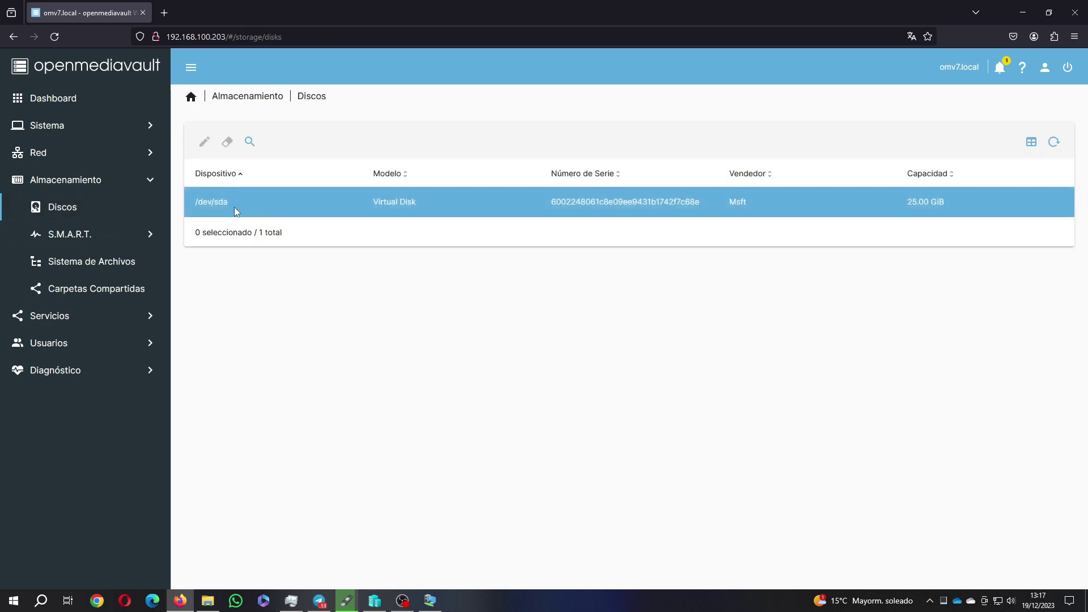
pyautogui.click(95, 234)
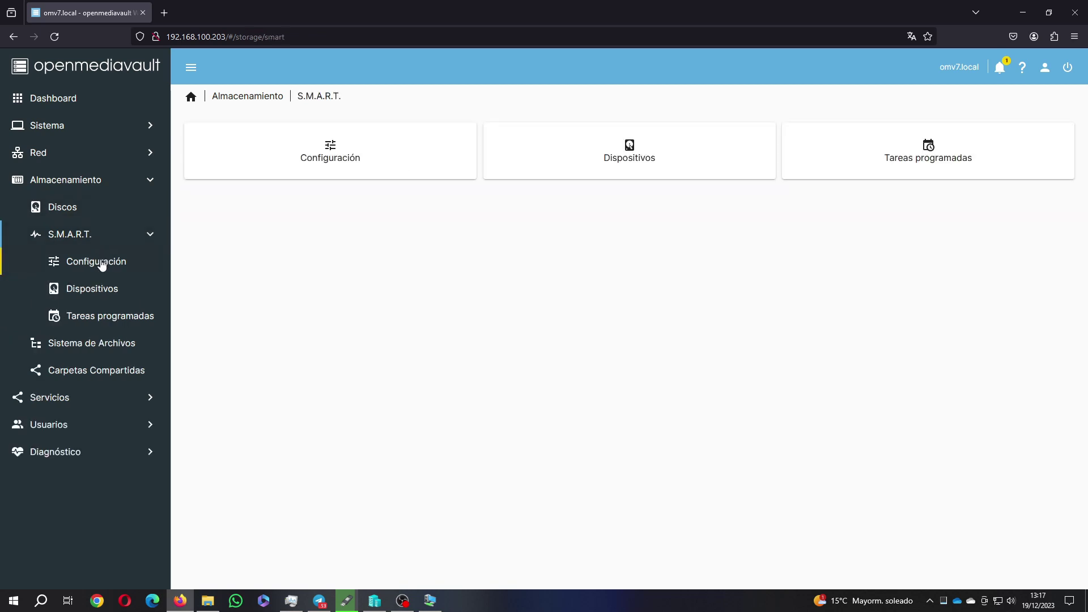
pyautogui.click(99, 263)
pyautogui.click(100, 290)
pyautogui.click(102, 315)
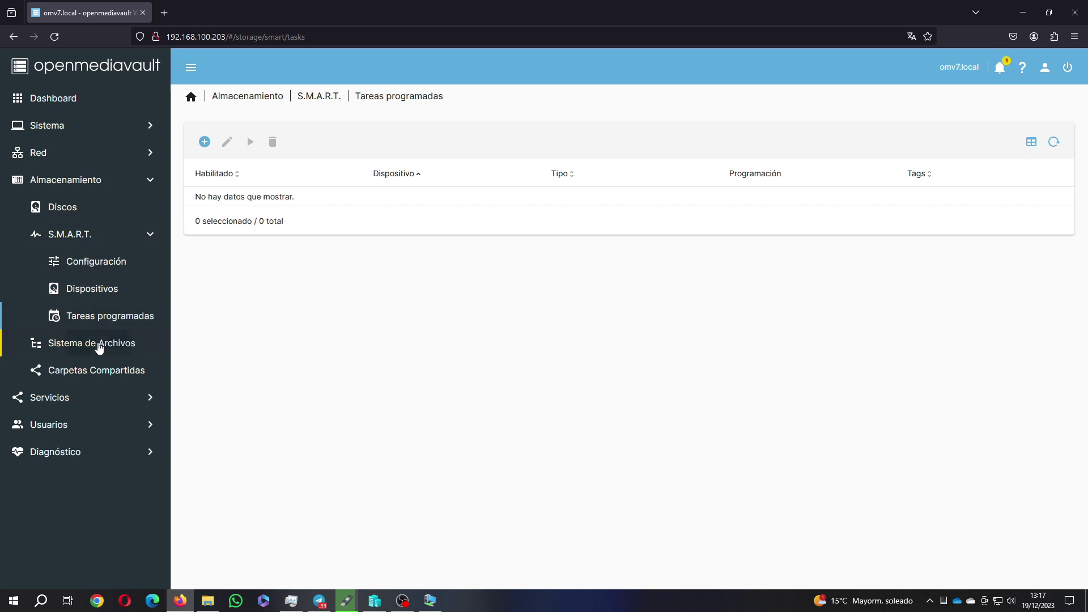
pyautogui.click(101, 342)
pyautogui.click(103, 289)
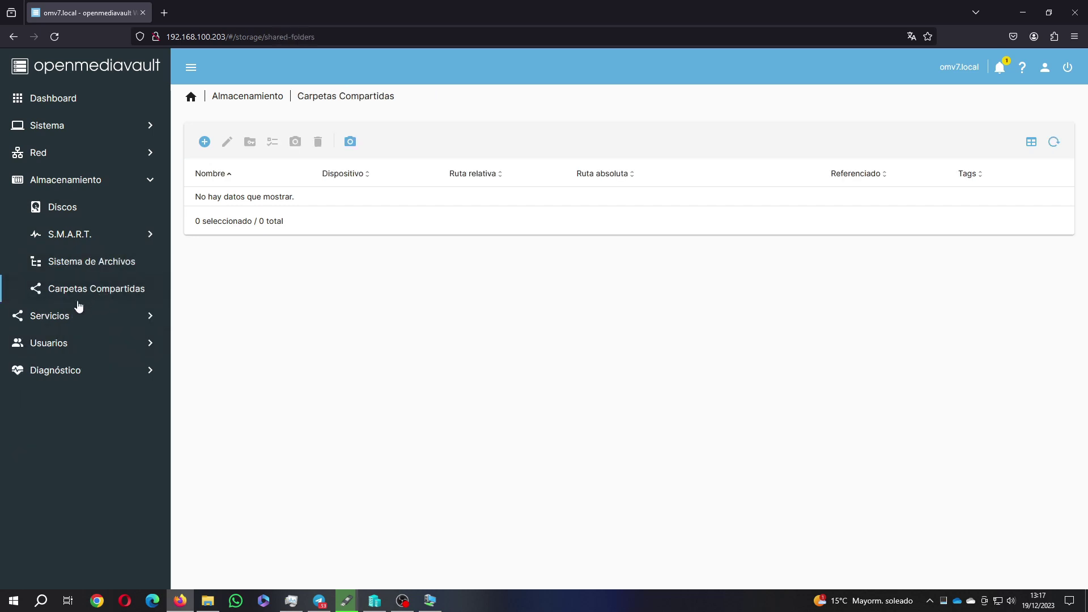
pyautogui.click(54, 319)
# Review the NFS settings and shares, then the Rsync tasks and Rsync server settings and modules
pyautogui.click(90, 240)
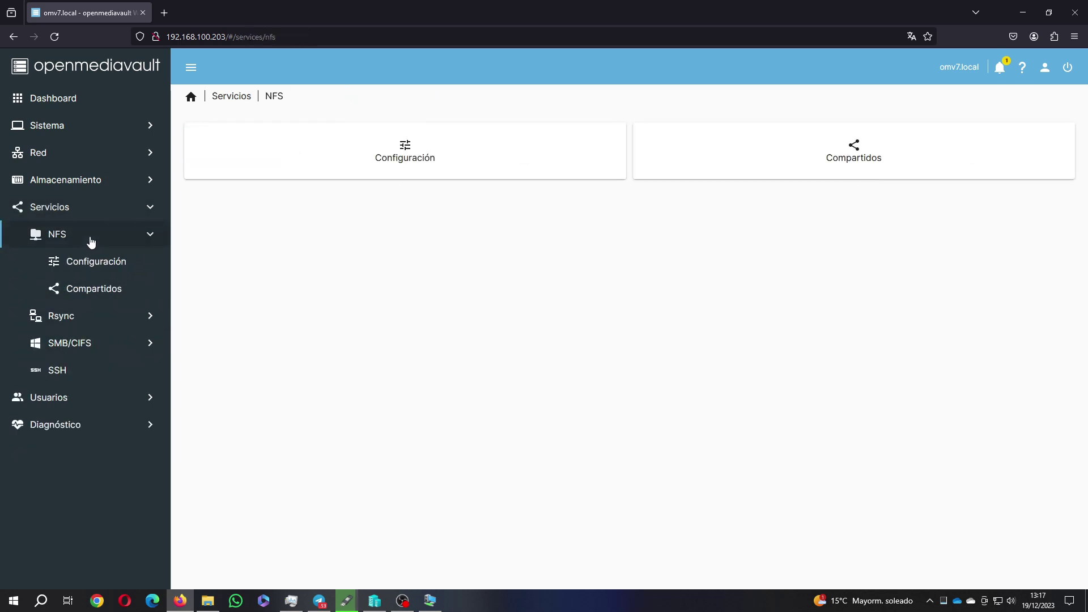
pyautogui.click(89, 262)
pyautogui.click(90, 288)
pyautogui.click(90, 315)
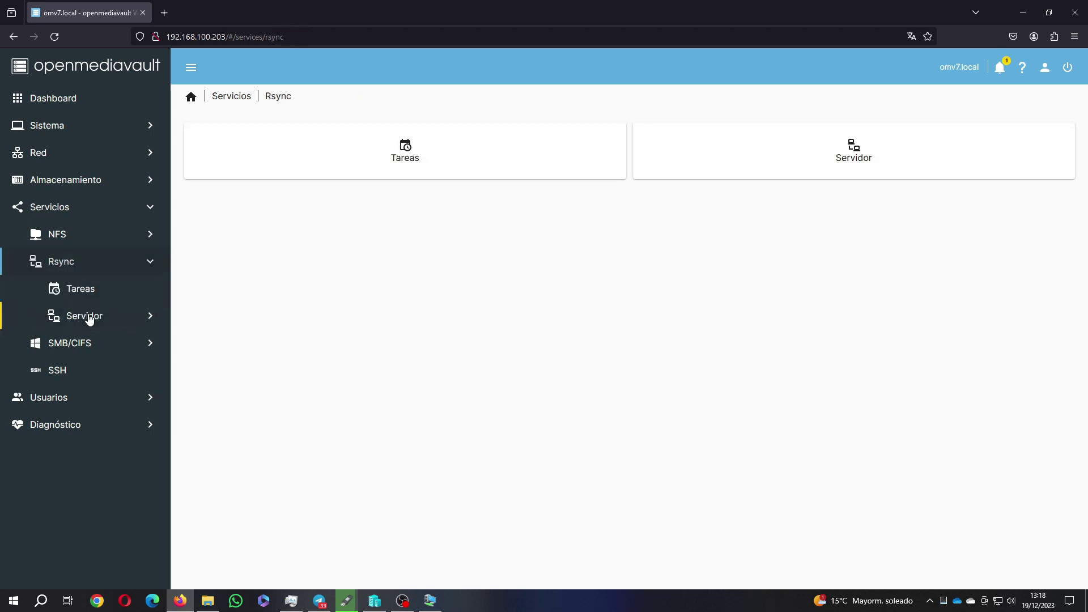
pyautogui.click(88, 292)
pyautogui.click(91, 317)
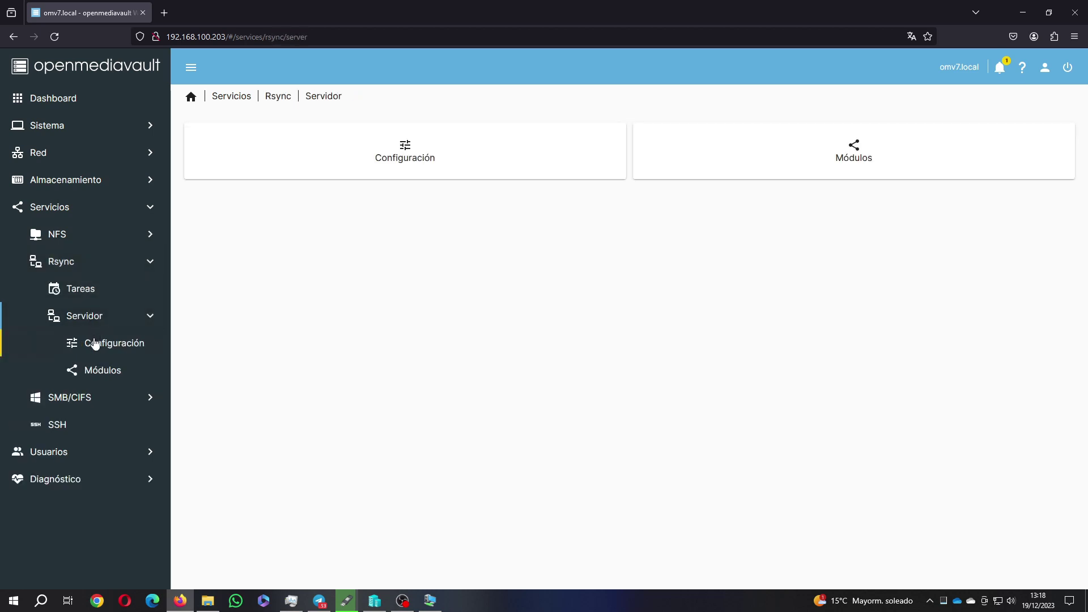
pyautogui.click(102, 347)
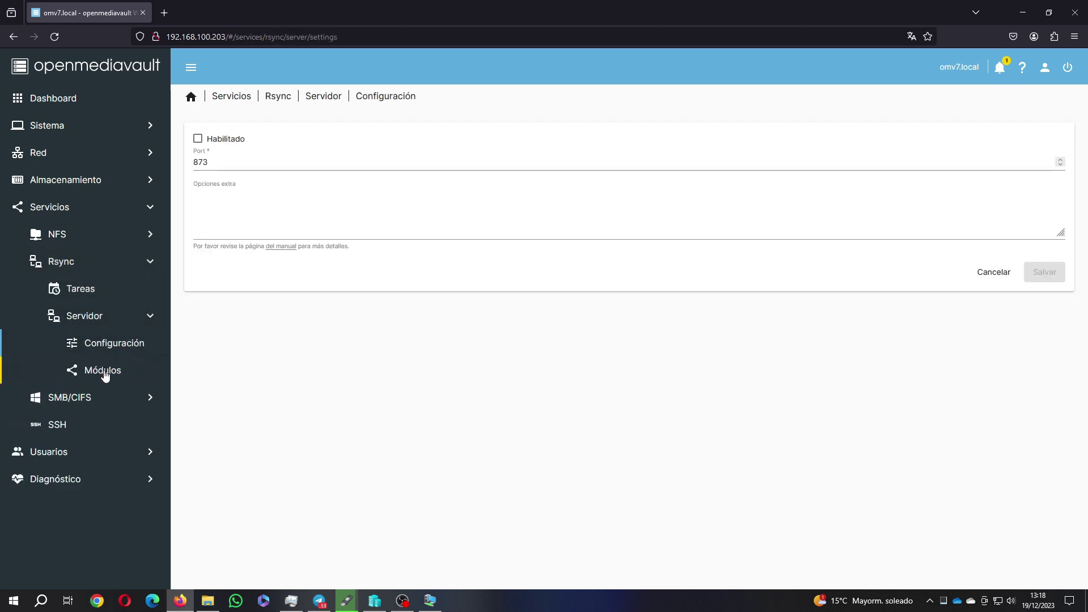
pyautogui.click(103, 372)
# Check the SMB/CIFS settings and shares and the SSH service enabled on port 22
pyautogui.click(68, 402)
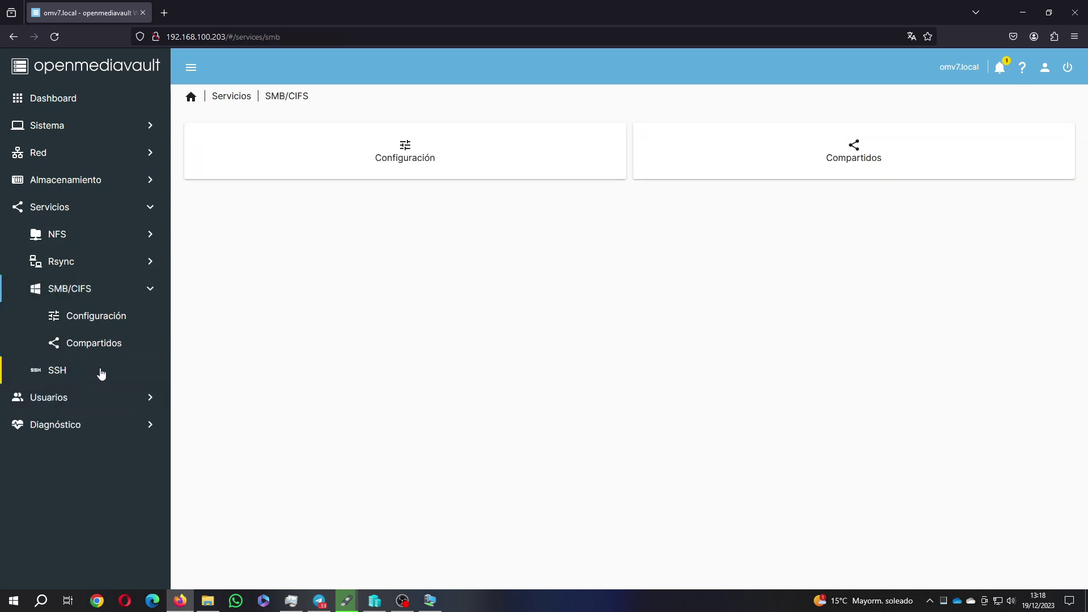
pyautogui.click(103, 317)
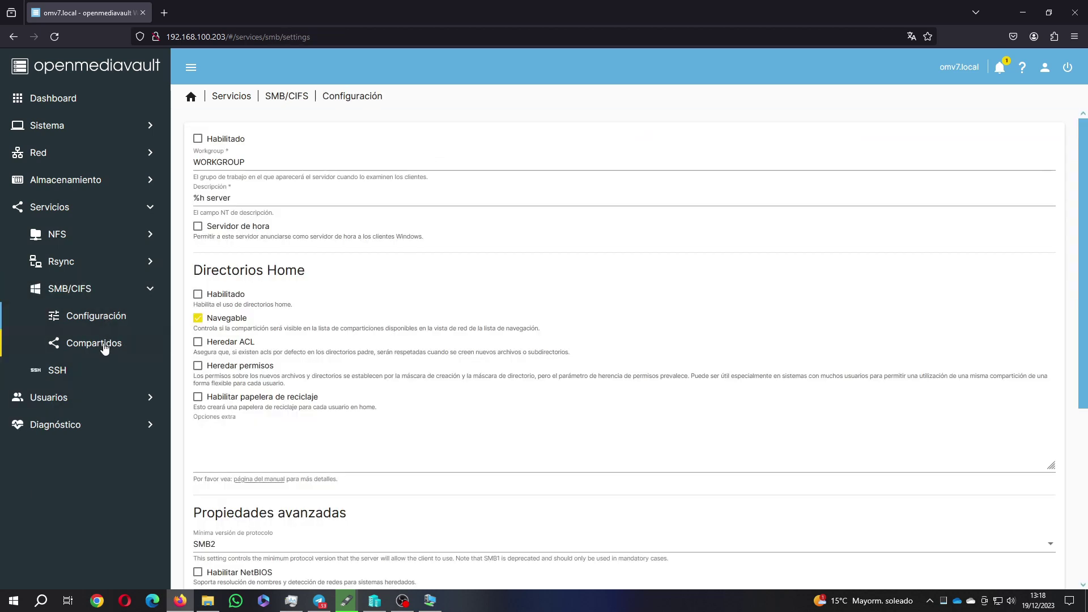
pyautogui.click(104, 348)
pyautogui.click(79, 370)
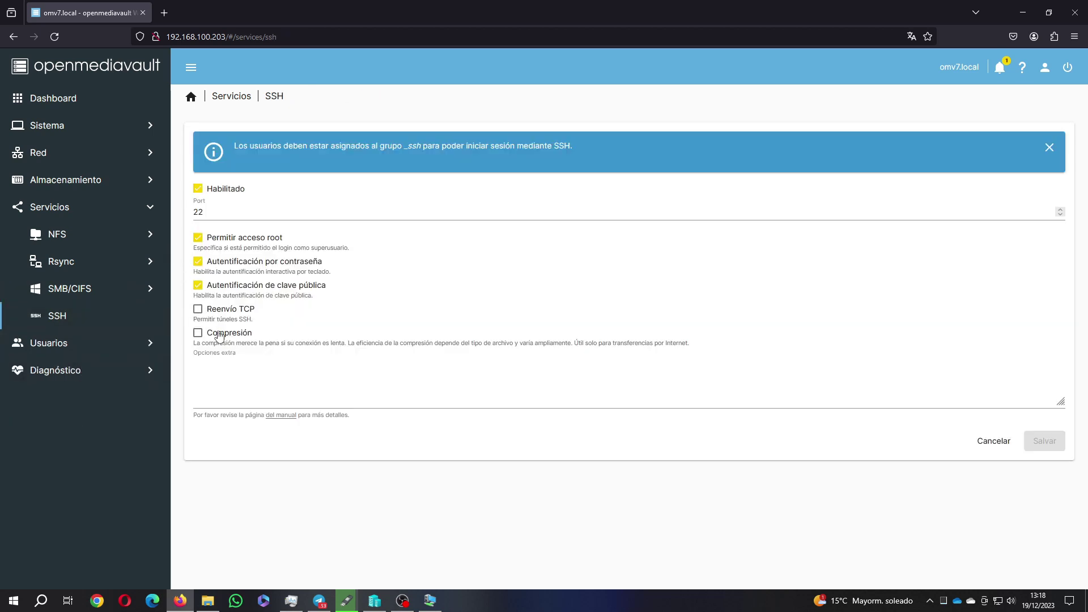
# Browse Usuarios: home directory settings, the user list and the empty Grupos page
pyautogui.click(93, 352)
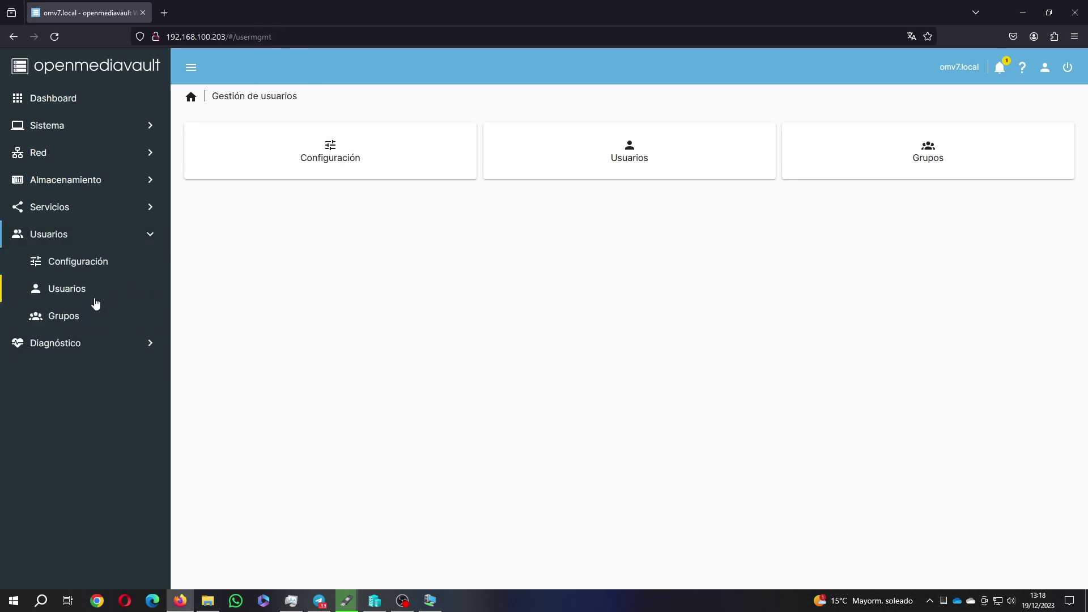
pyautogui.click(99, 268)
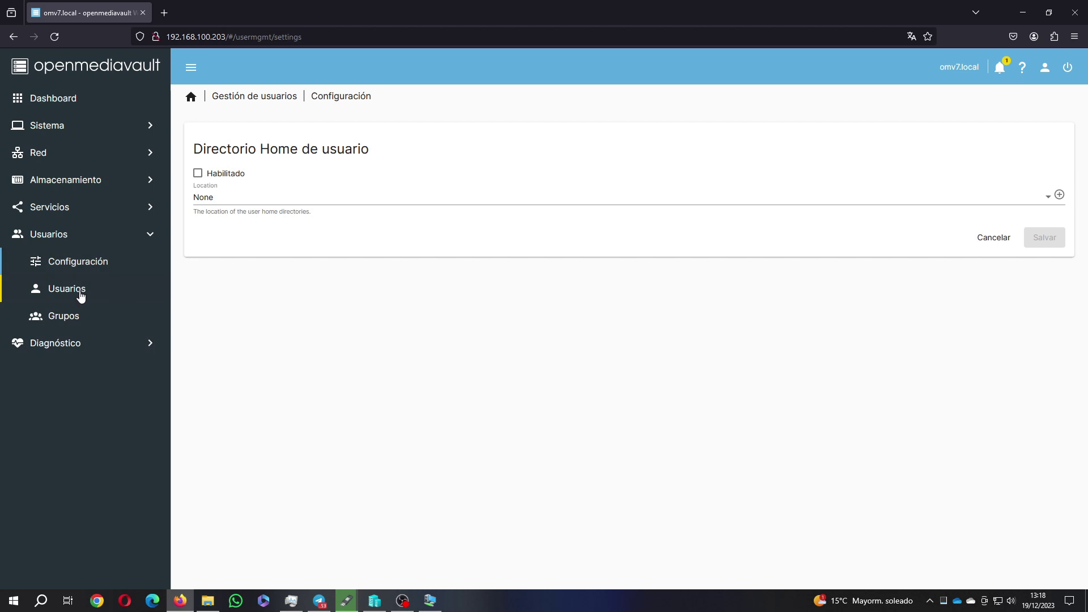
pyautogui.click(81, 296)
pyautogui.click(75, 319)
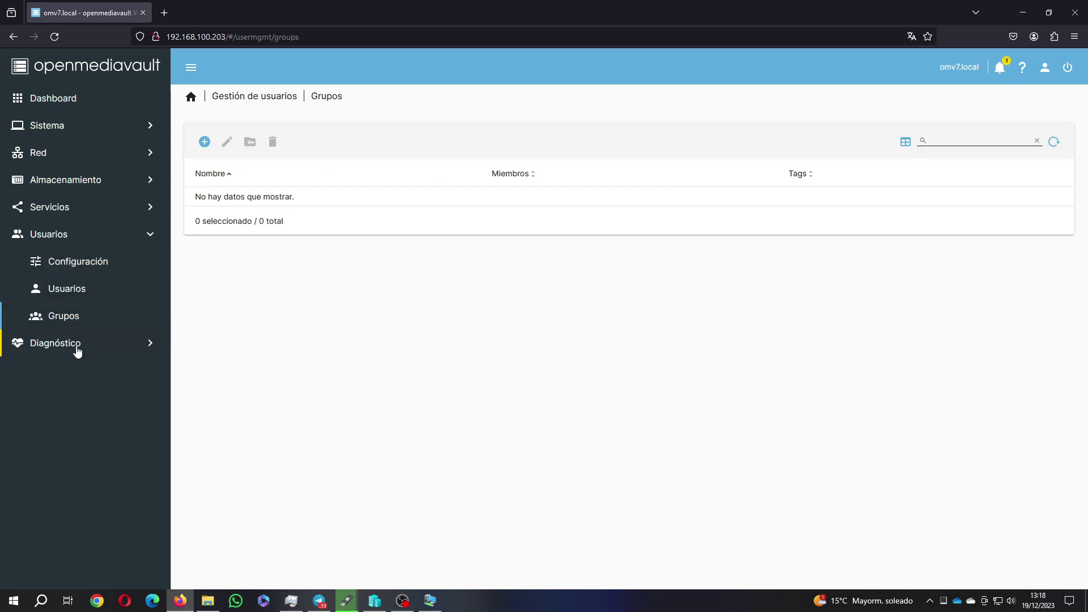
pyautogui.click(77, 344)
# Review the Información del sistema, Logs, Remoto, Procesos, Servicios and Informe diagnostics pages
pyautogui.click(105, 291)
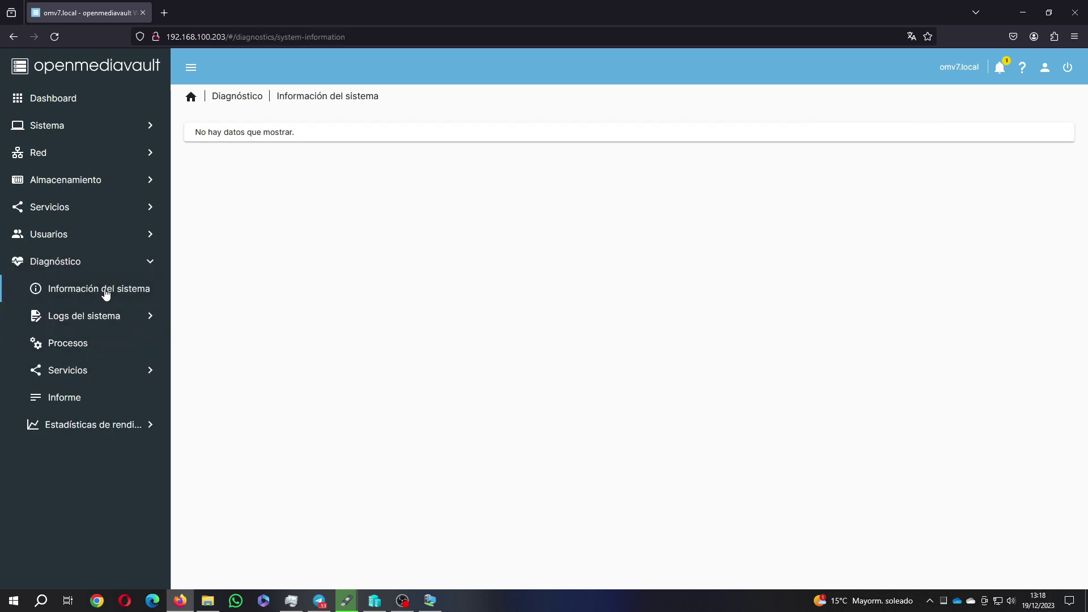
pyautogui.click(94, 319)
pyautogui.click(100, 292)
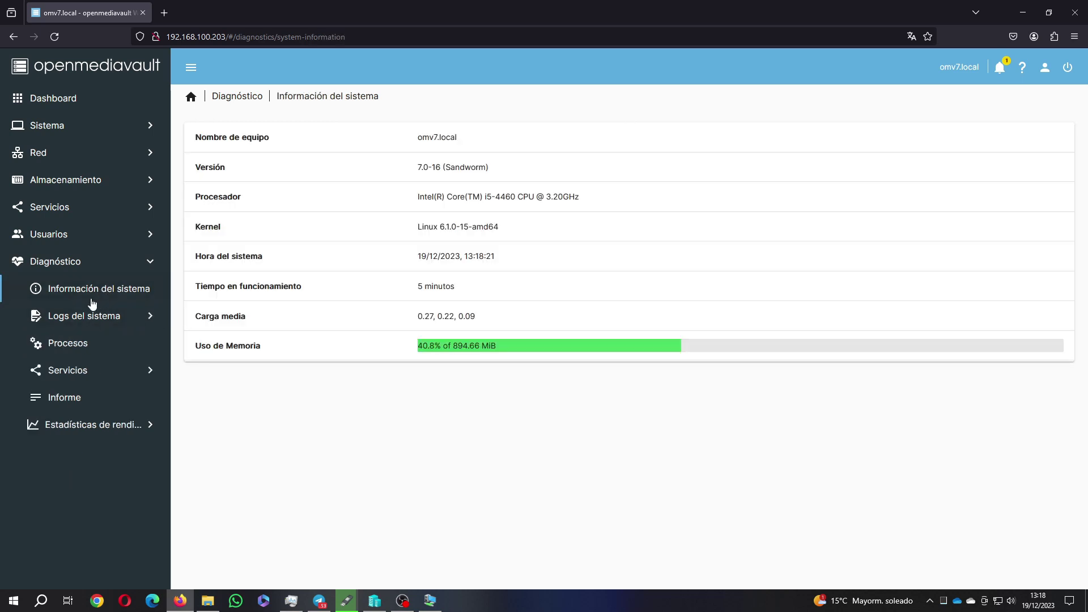
pyautogui.click(94, 321)
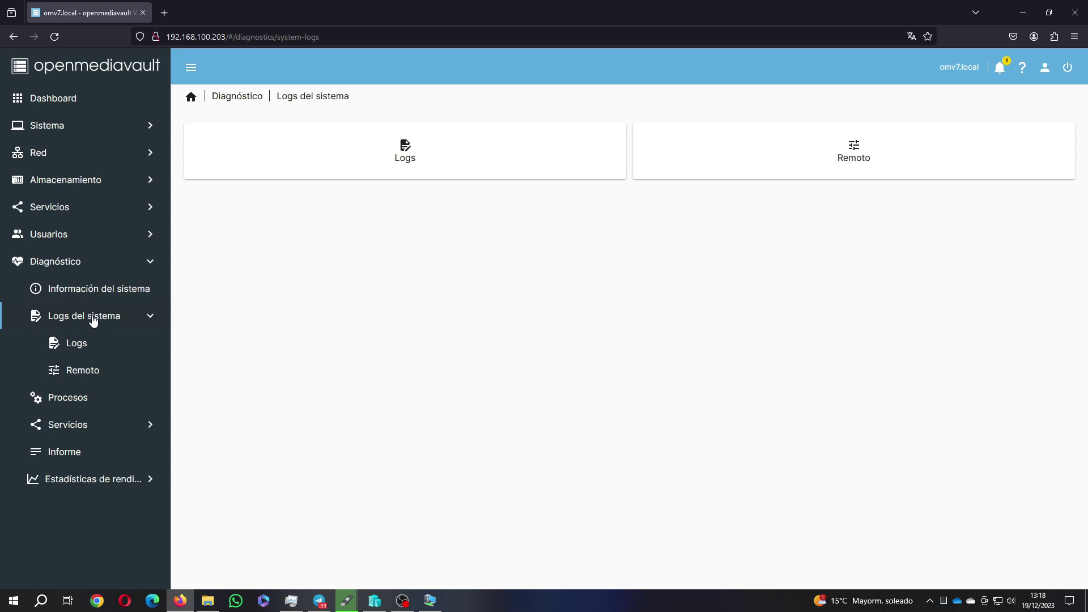
pyautogui.click(83, 352)
pyautogui.click(83, 372)
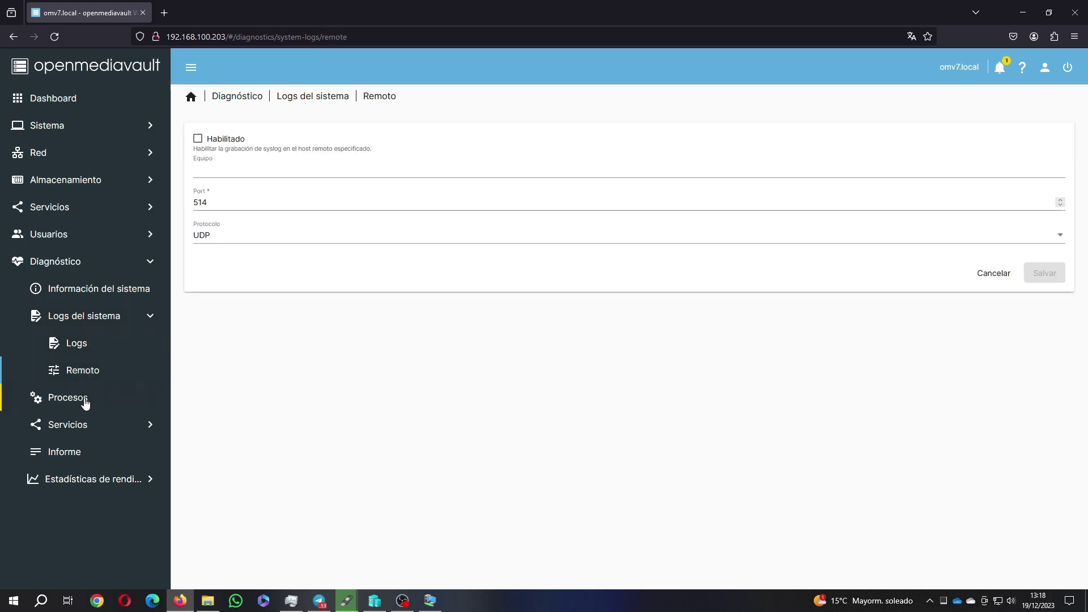
pyautogui.click(85, 402)
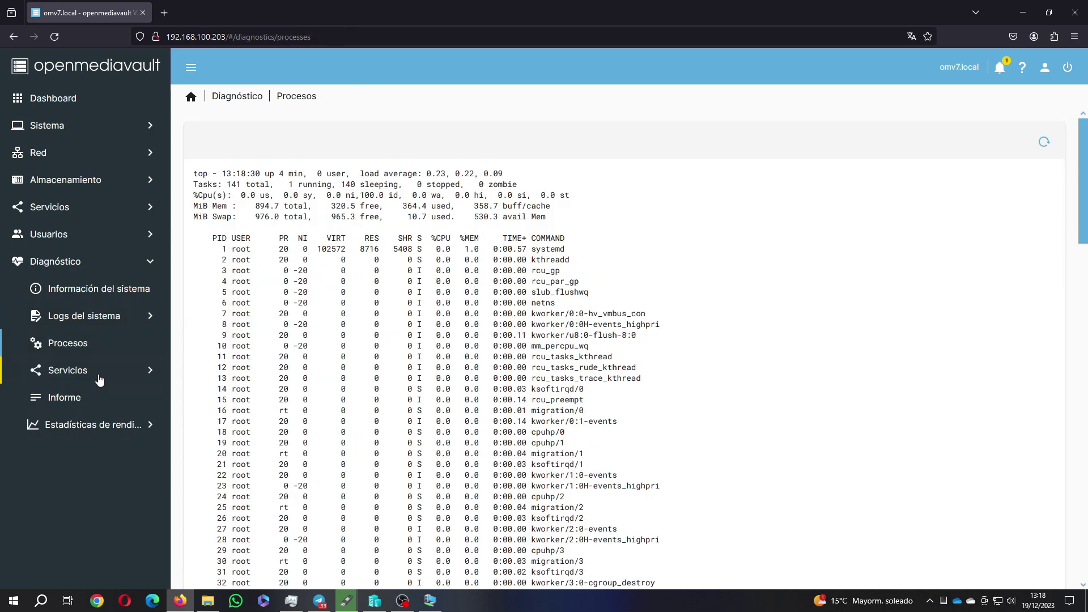
pyautogui.click(99, 377)
pyautogui.click(90, 398)
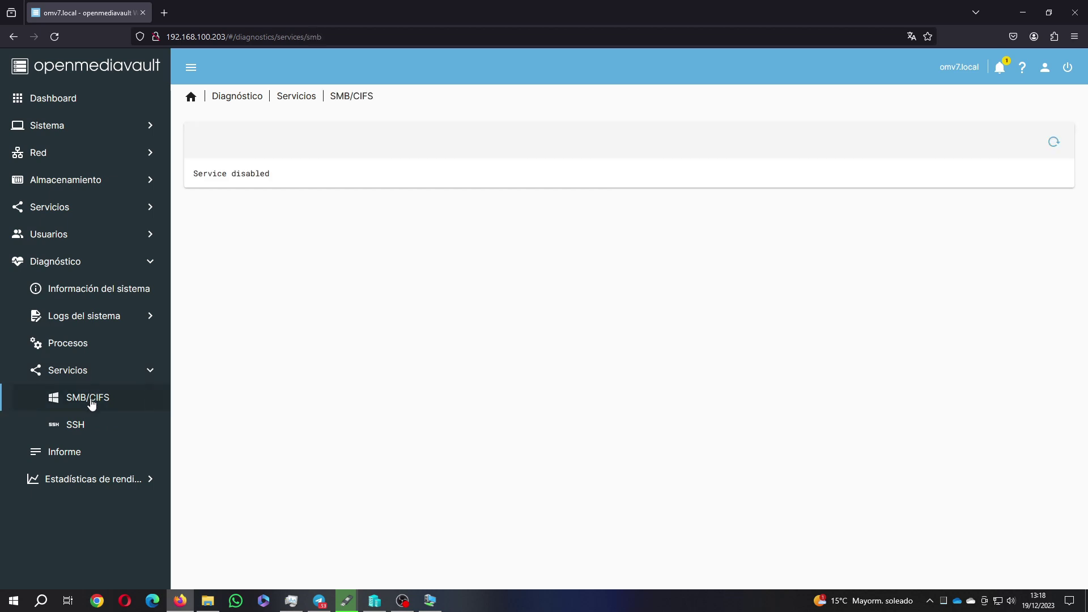
pyautogui.click(71, 452)
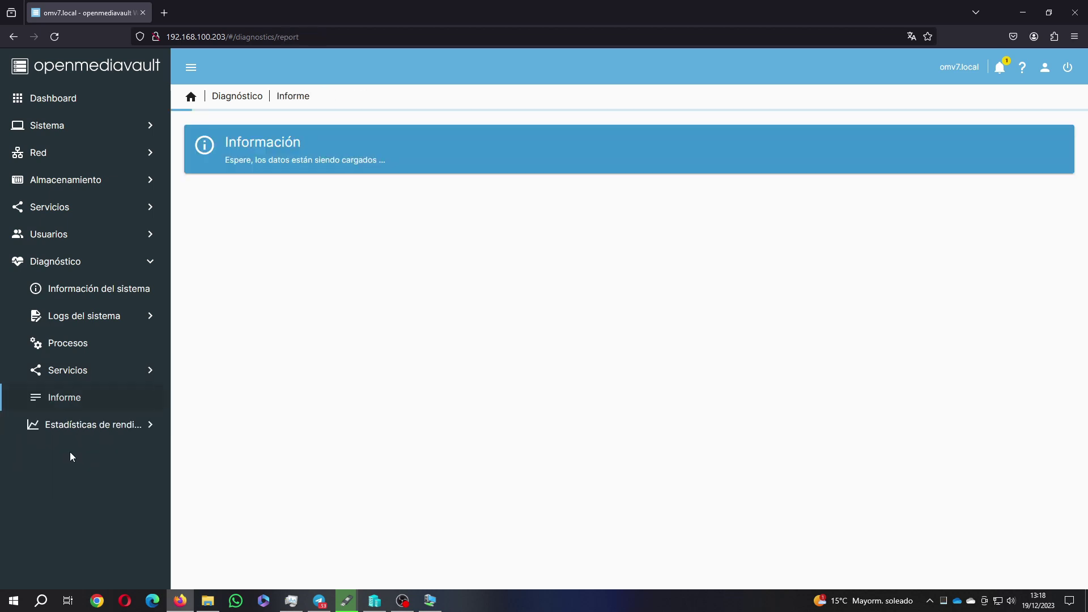
# View each performance graph (CPU, disk, load, memory, network, uptime), then return to the Dashboard
pyautogui.click(102, 432)
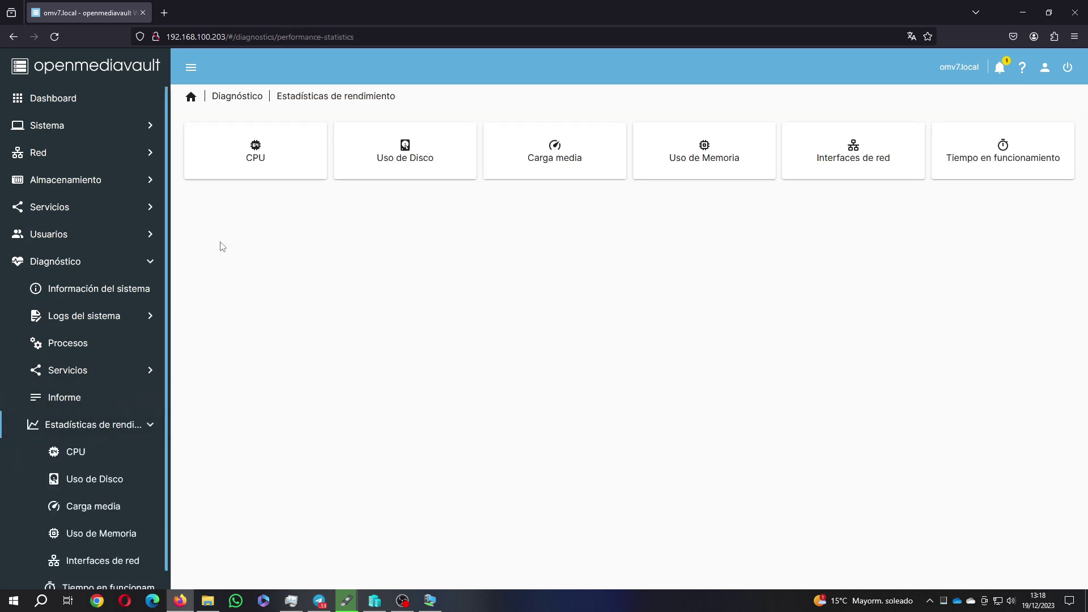
pyautogui.scroll(-1, 93, 449)
pyautogui.click(95, 451)
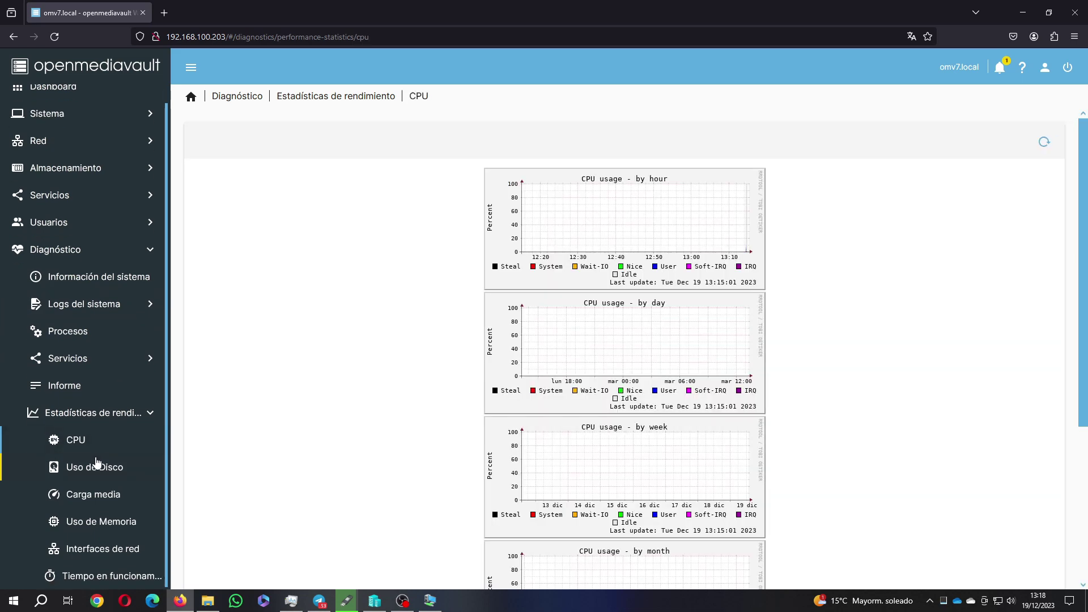
pyautogui.click(96, 468)
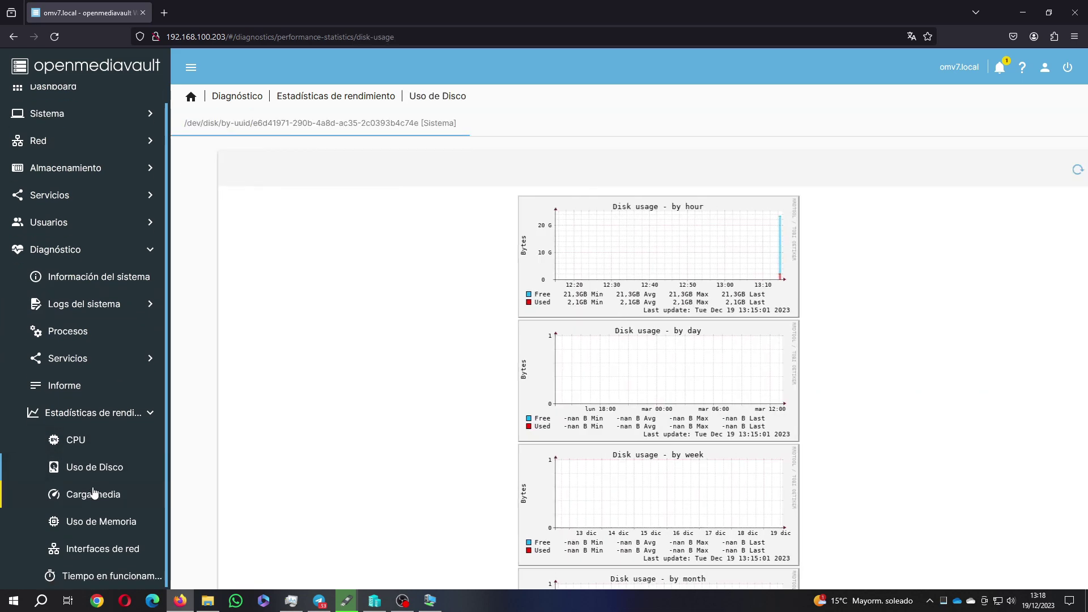
pyautogui.click(94, 494)
pyautogui.click(95, 521)
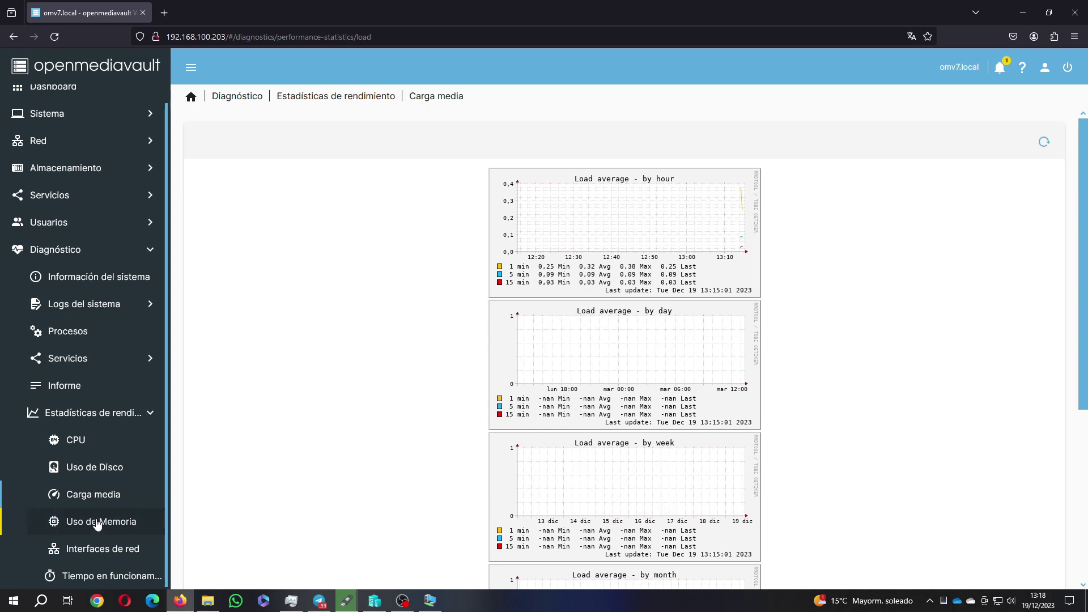
pyautogui.click(95, 547)
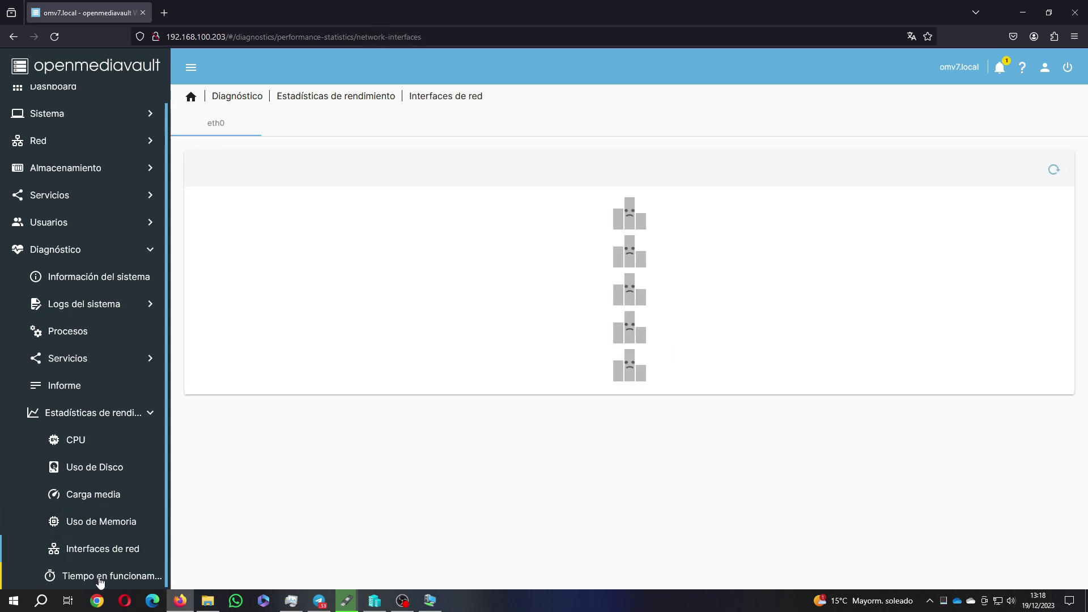
pyautogui.click(100, 578)
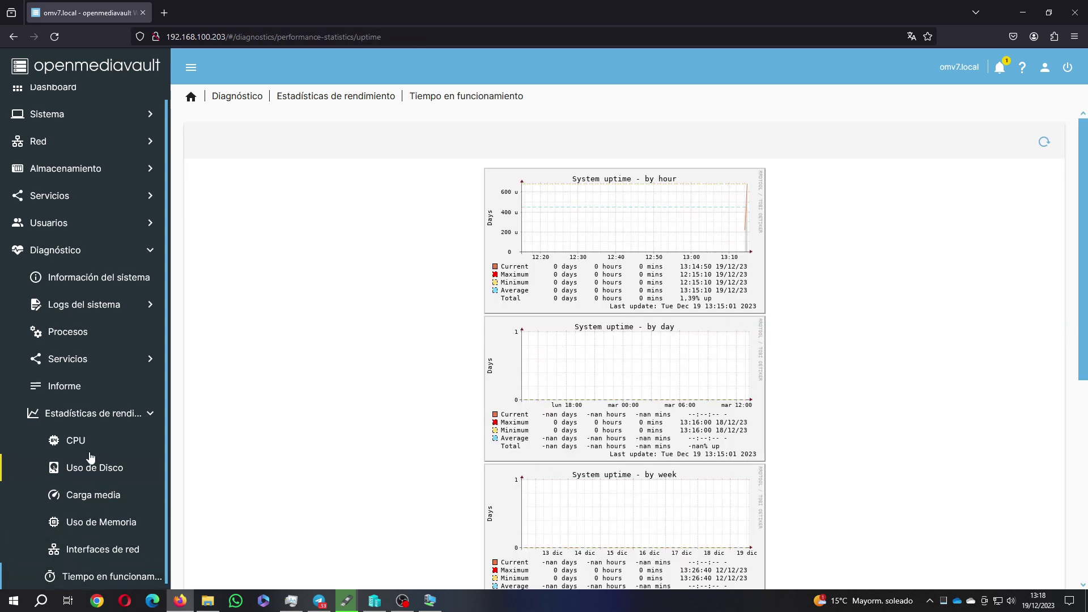
pyautogui.scroll(1, 49, 213)
pyautogui.click(70, 102)
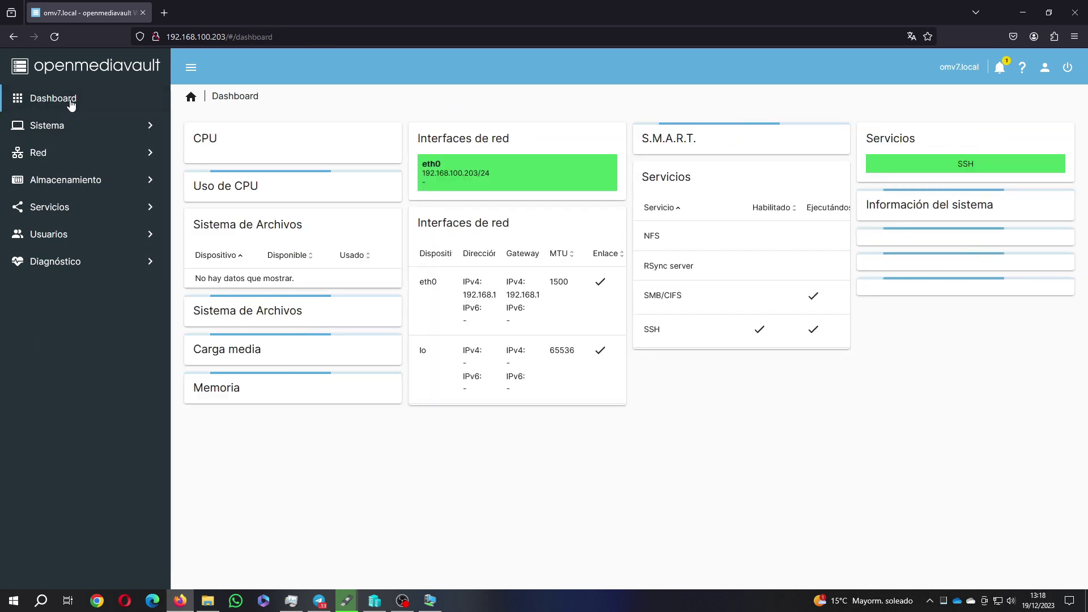
# Enter a new admin password in the Nueva contraseña and Confirmar contraseña fields
pyautogui.click(1044, 67)
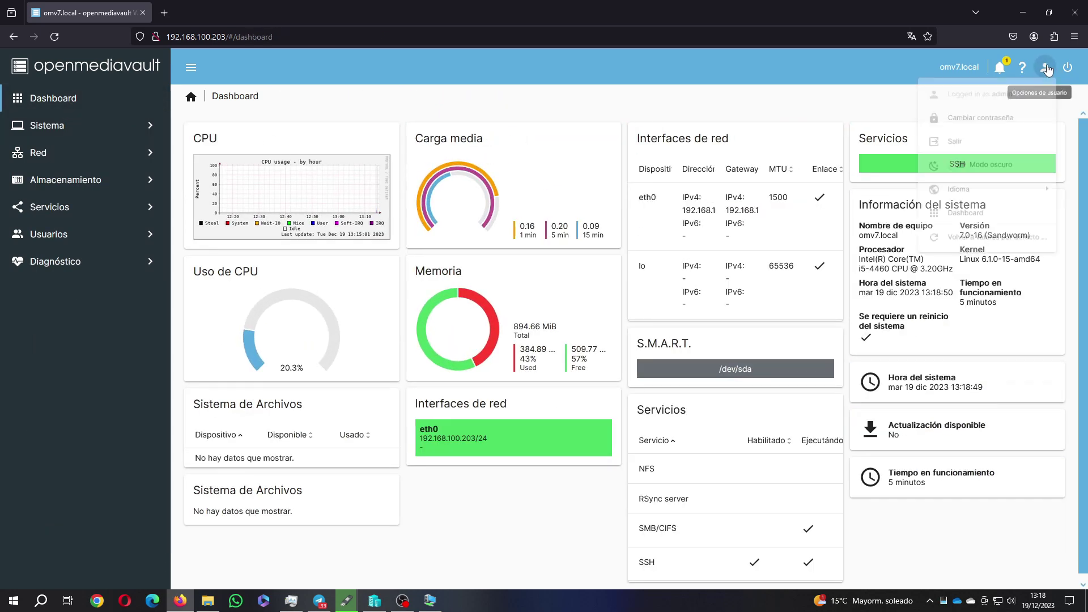
pyautogui.click(955, 126)
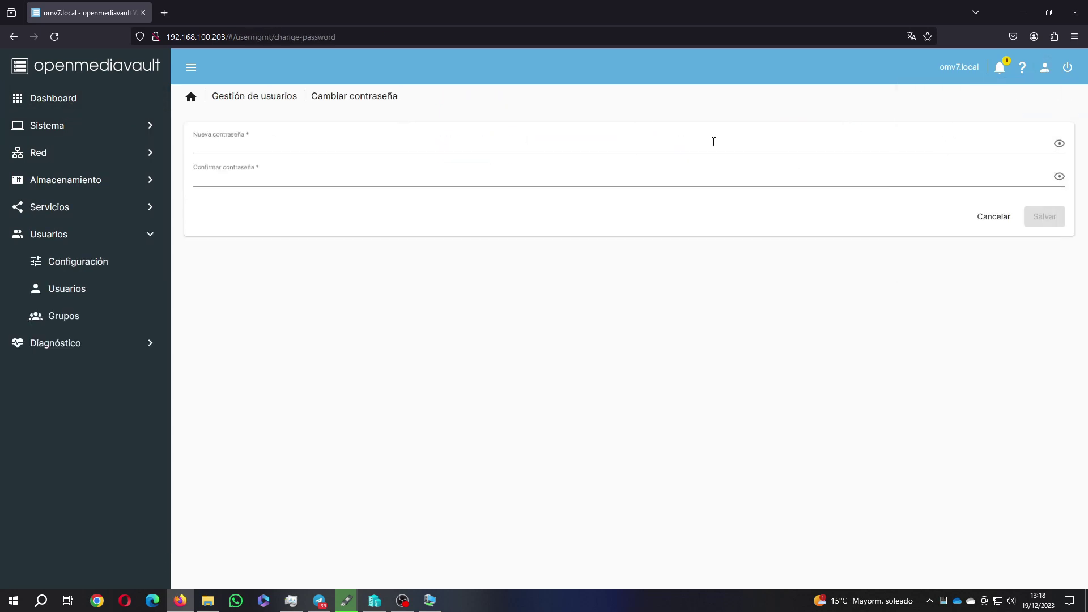
pyautogui.click(330, 148)
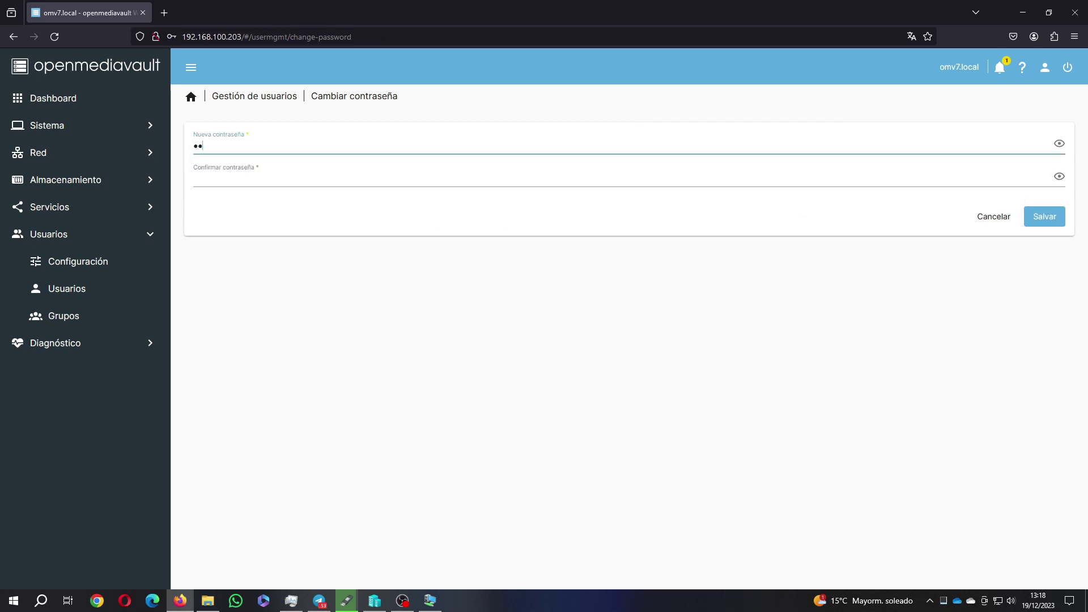
pyautogui.press('Tab')
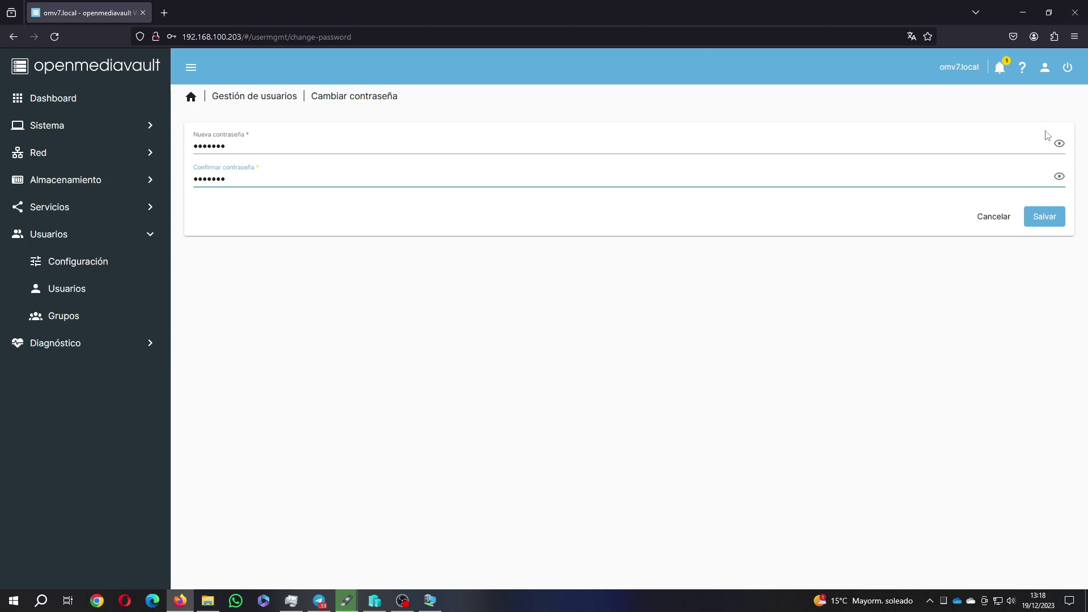
# Reveal both password fields, save the new password, and dismiss Firefox's save-login prompt
pyautogui.click(1059, 144)
pyautogui.click(1059, 175)
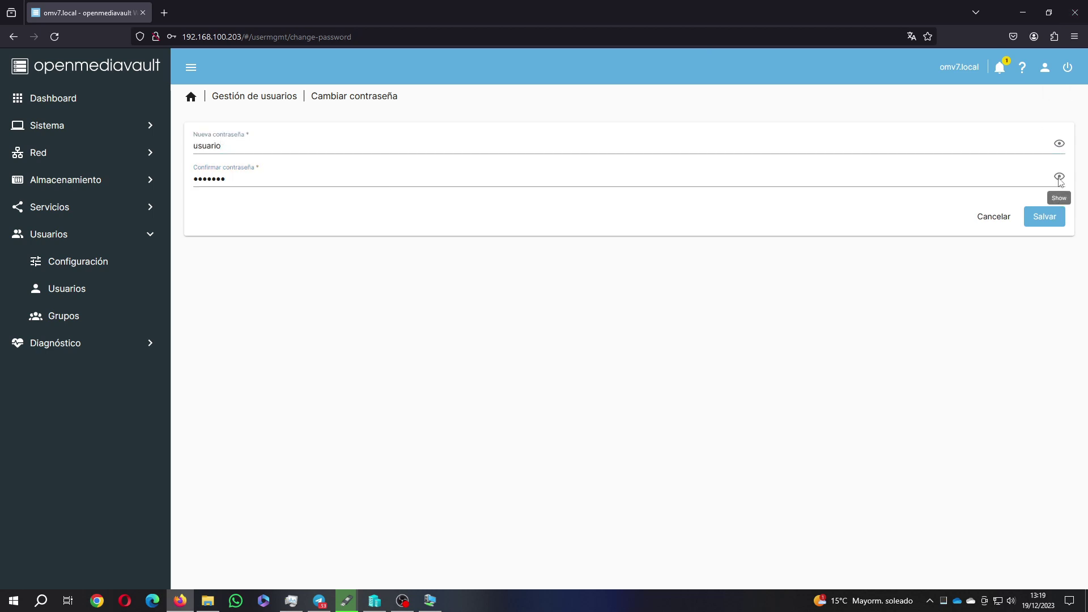
pyautogui.click(1044, 217)
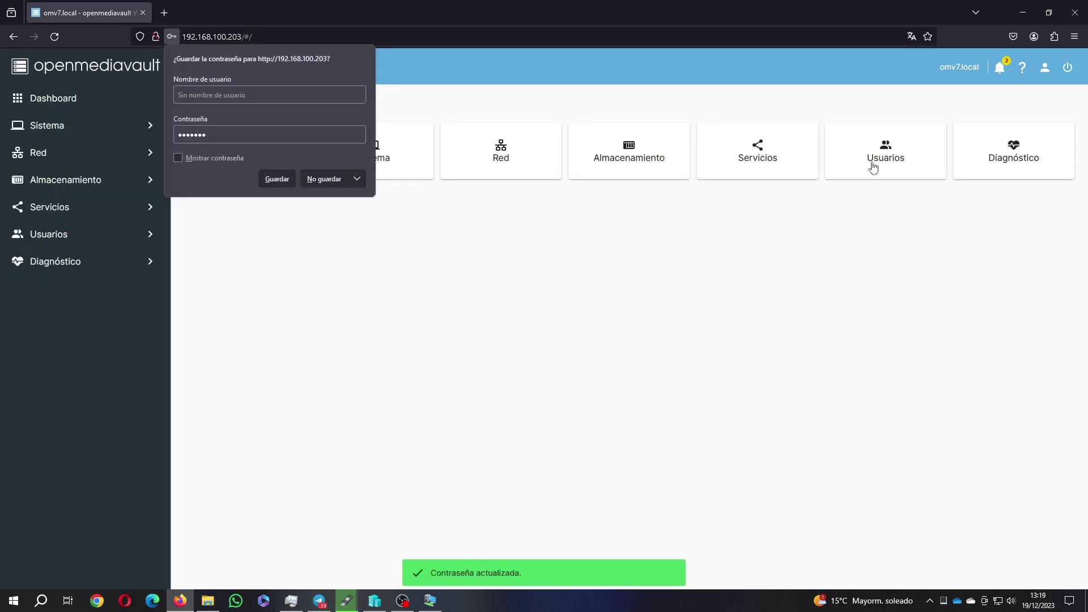
pyautogui.click(351, 178)
pyautogui.moveTo(891, 158); pyautogui.dragTo(909, 159)
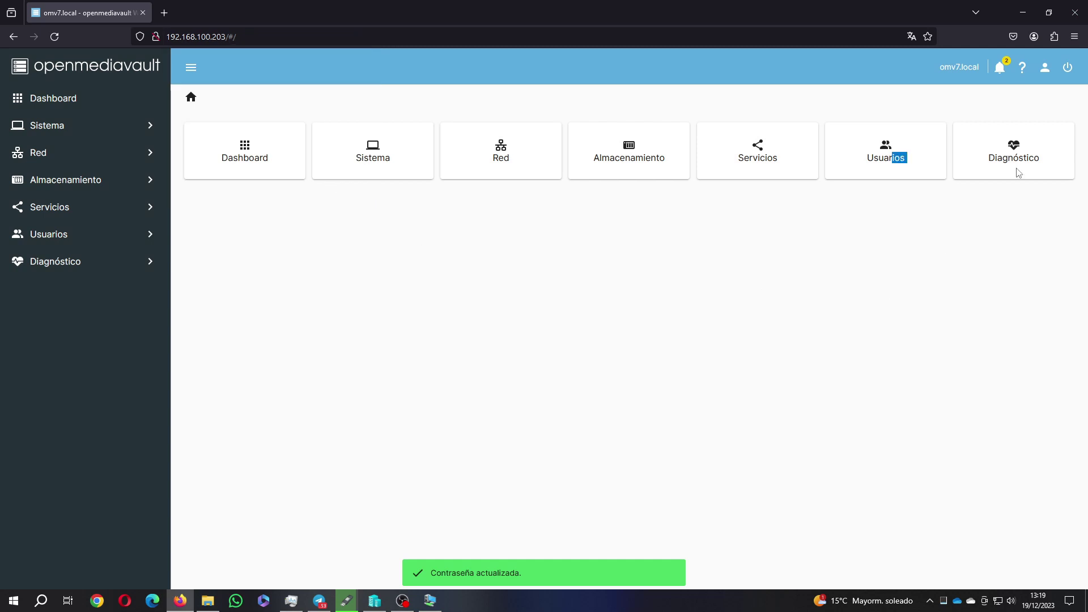
pyautogui.click(1068, 69)
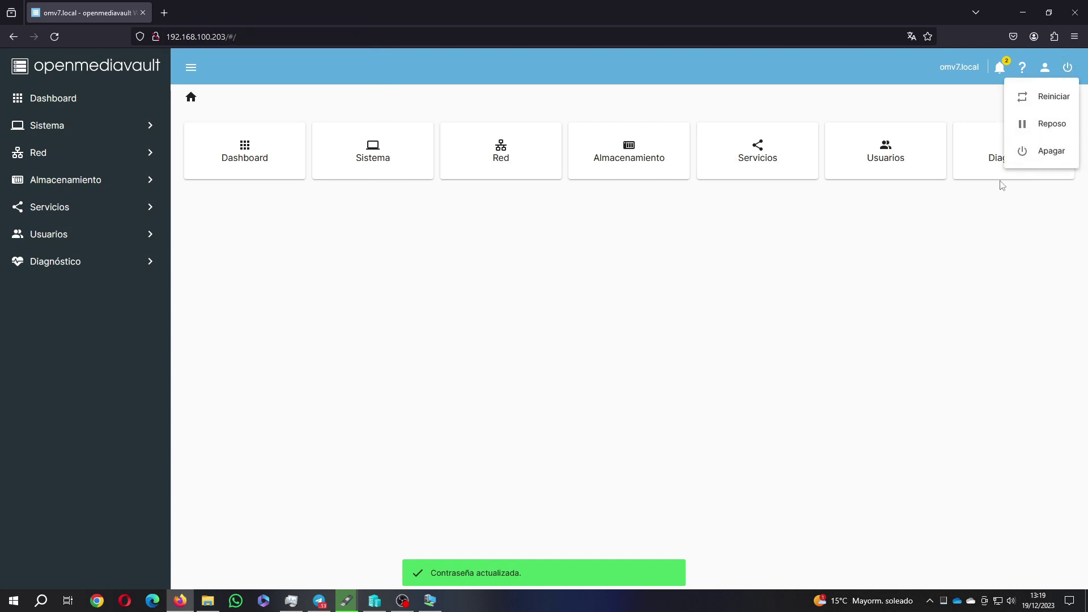
pyautogui.click(998, 183)
# Turn on Modo oscuro from the user menu and go back to the Dashboard
pyautogui.click(1044, 68)
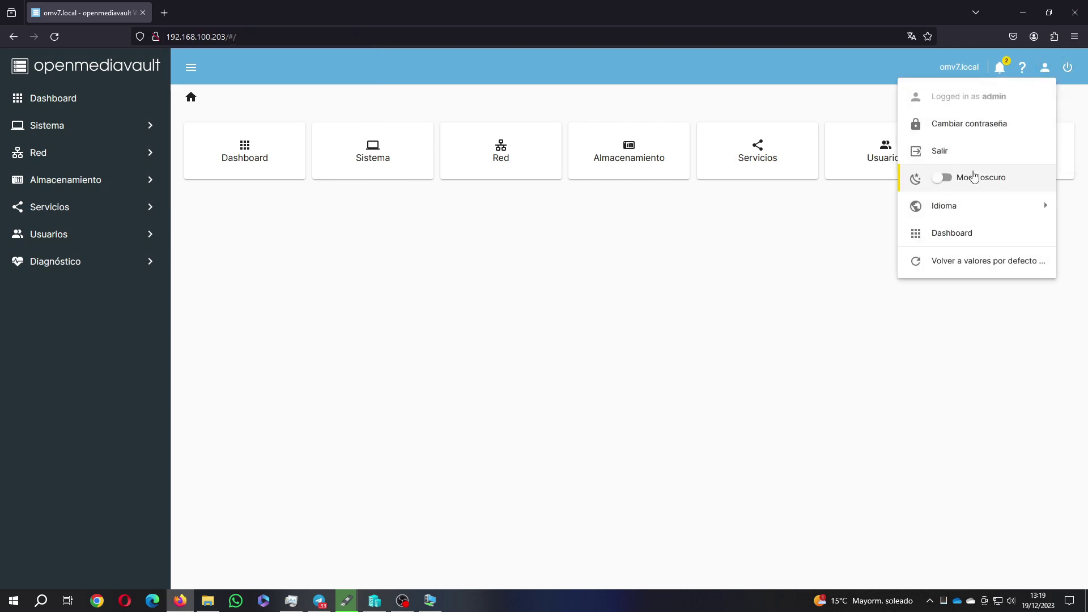
pyautogui.click(943, 179)
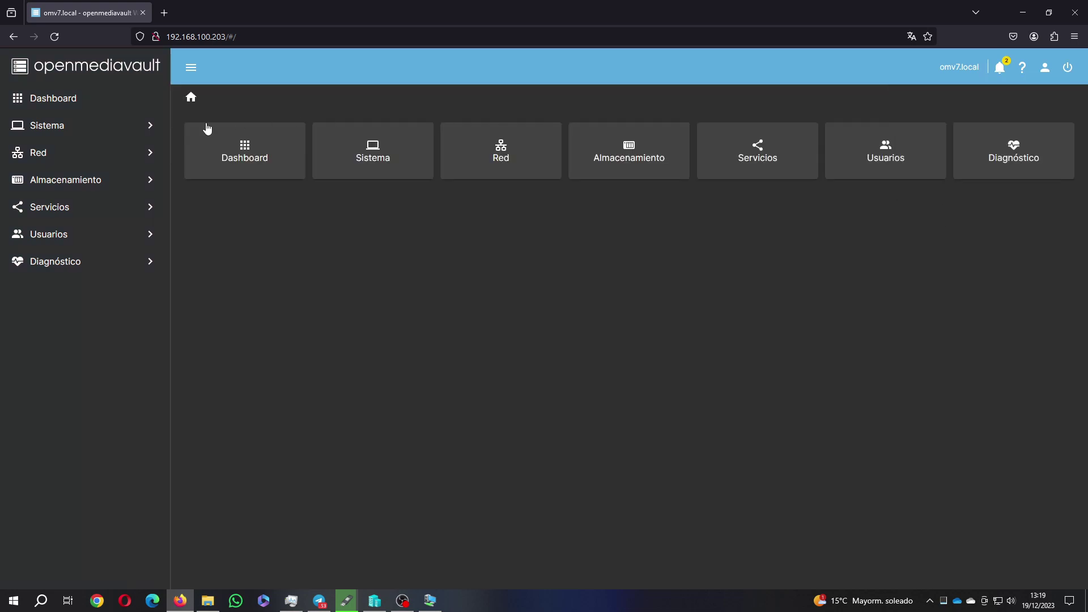
pyautogui.click(74, 108)
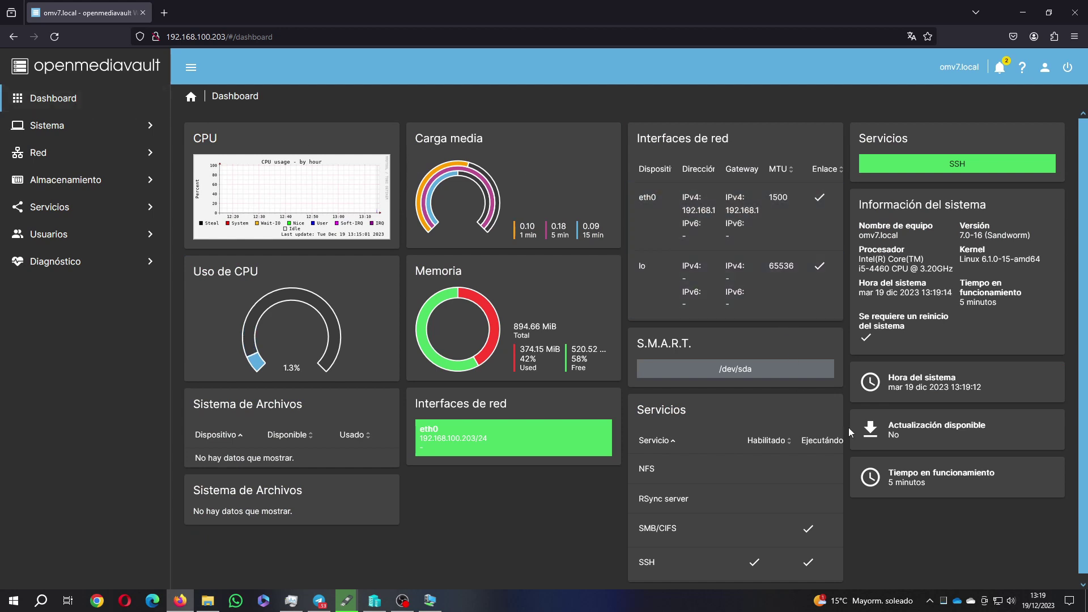
# Log out of the admin session via Salir and confirm with Sí
pyautogui.click(1044, 67)
pyautogui.moveTo(945, 210)
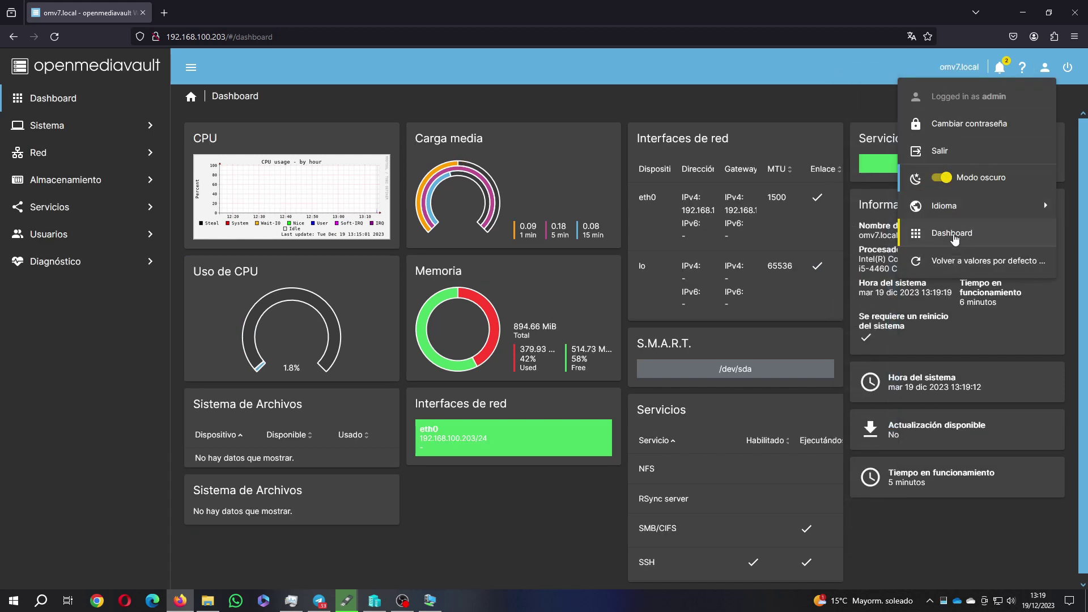
pyautogui.click(941, 151)
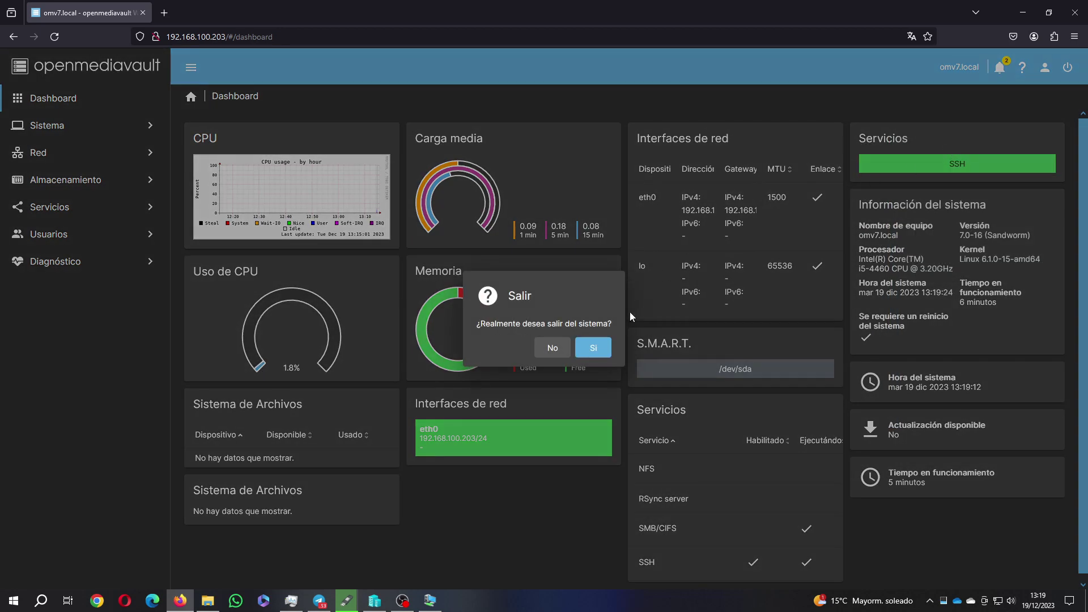
pyautogui.click(592, 353)
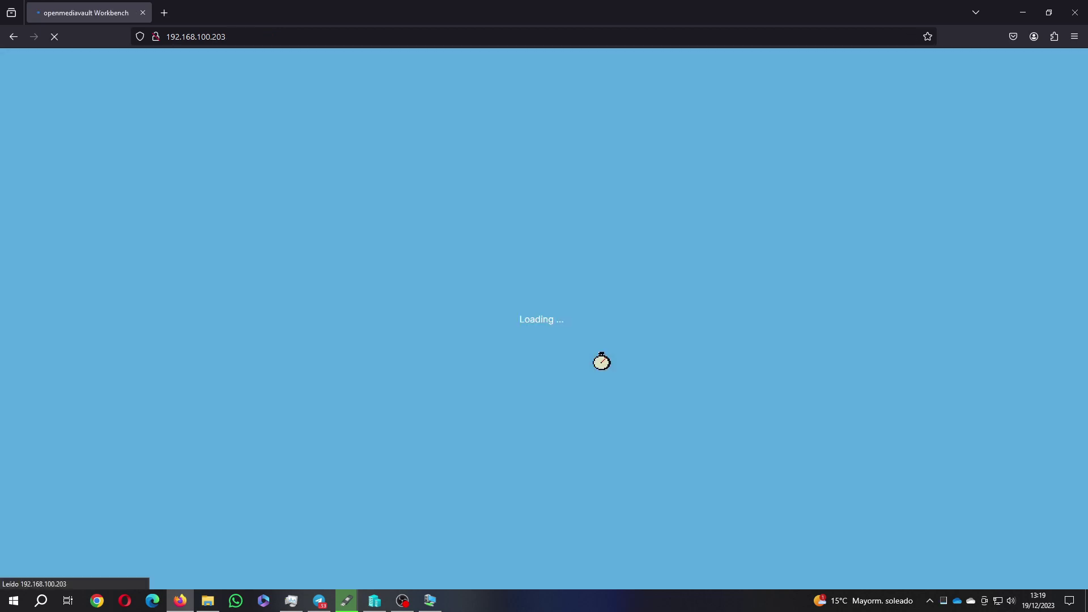